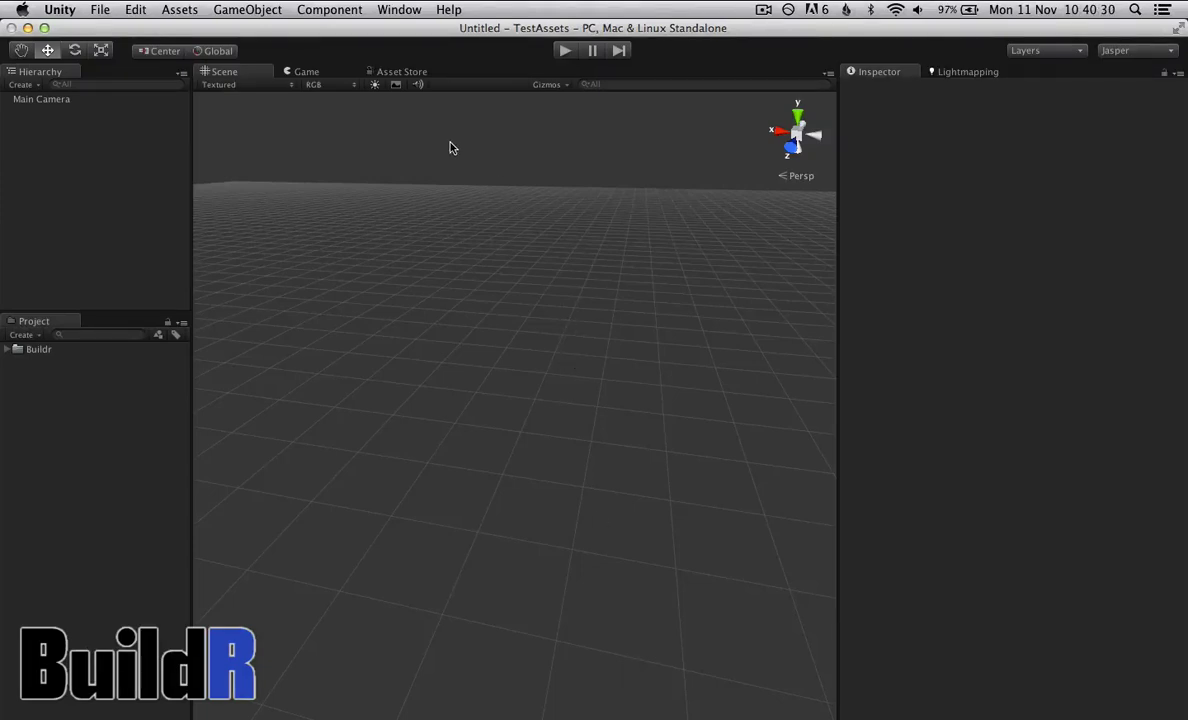
Step: Look through the GameObject creation menu and the Buildr asset folder
click(226, 12)
click(226, 12)
click(40, 350)
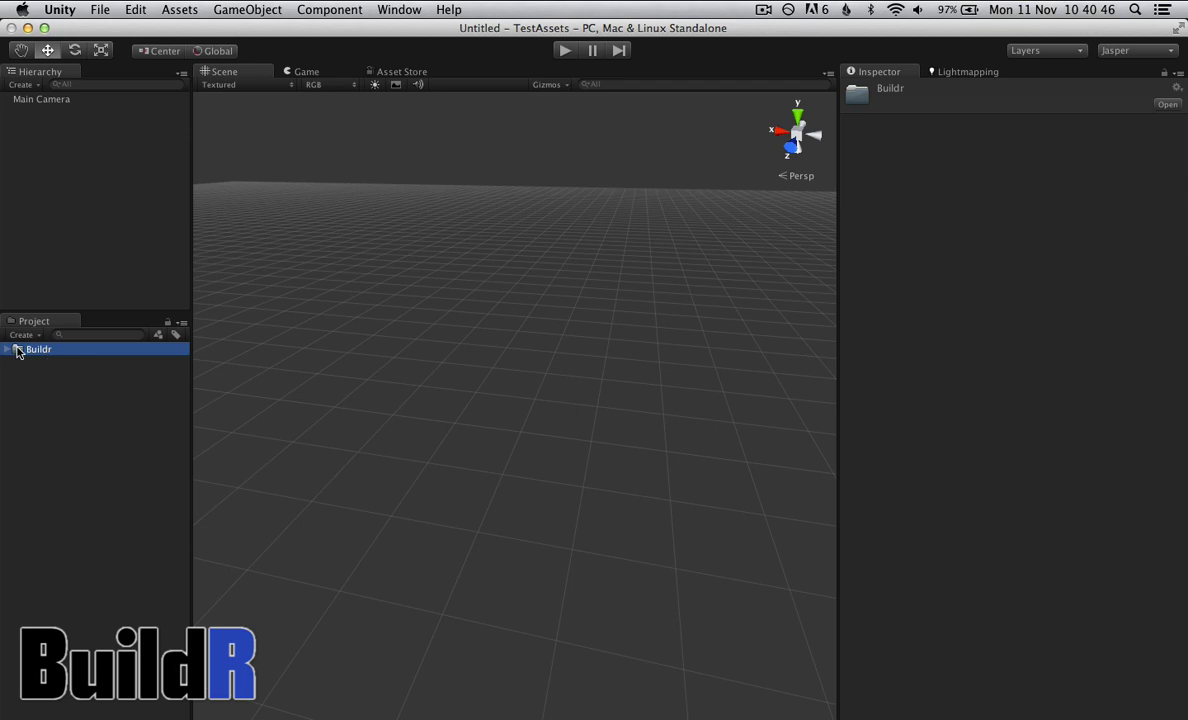
click(6, 350)
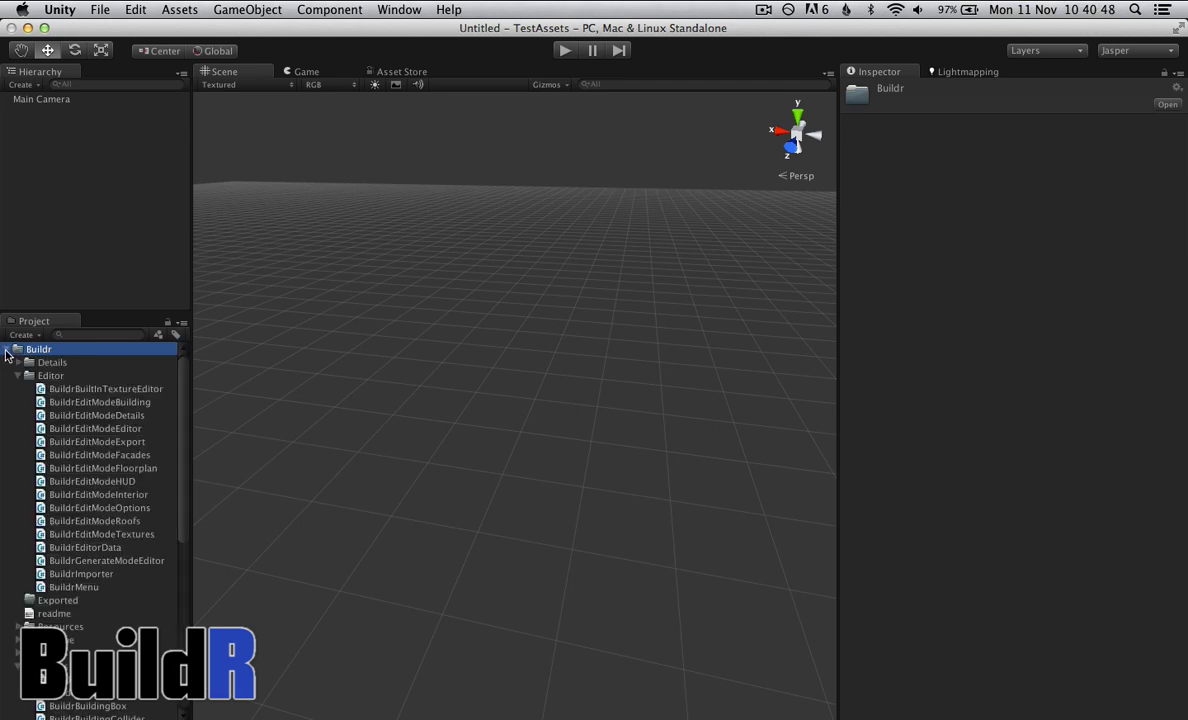
click(6, 350)
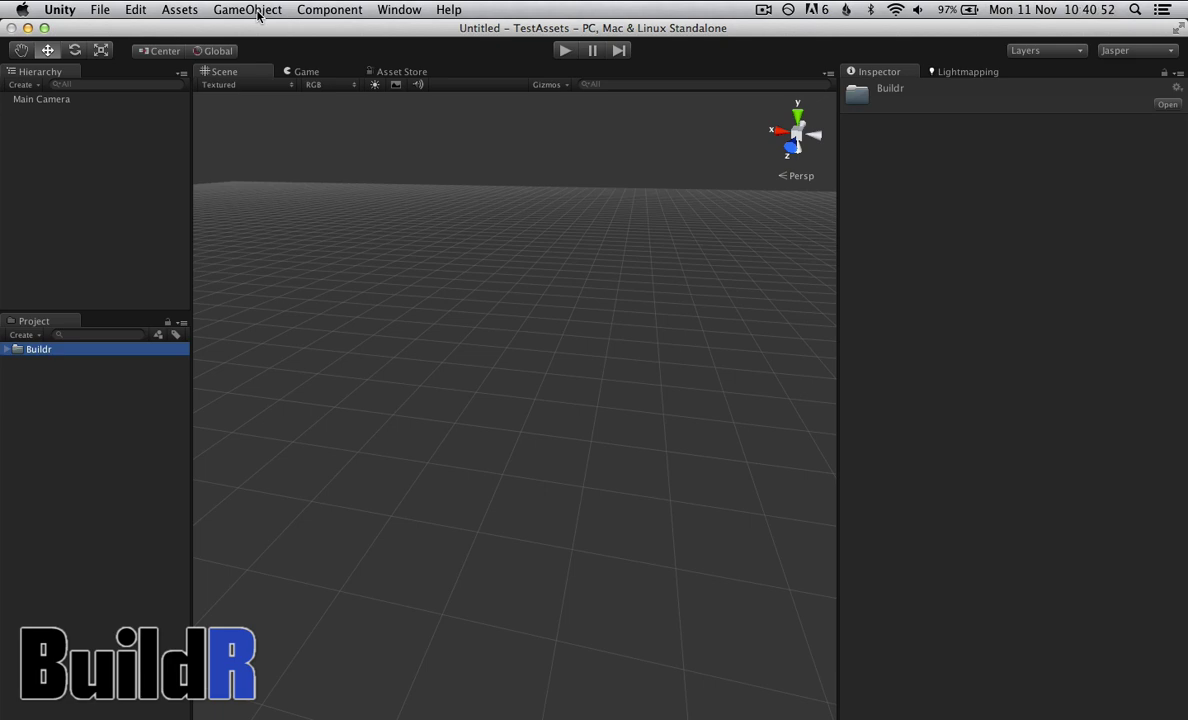
Step: Create a new BuildR building and select New Building in the Hierarchy
click(258, 11)
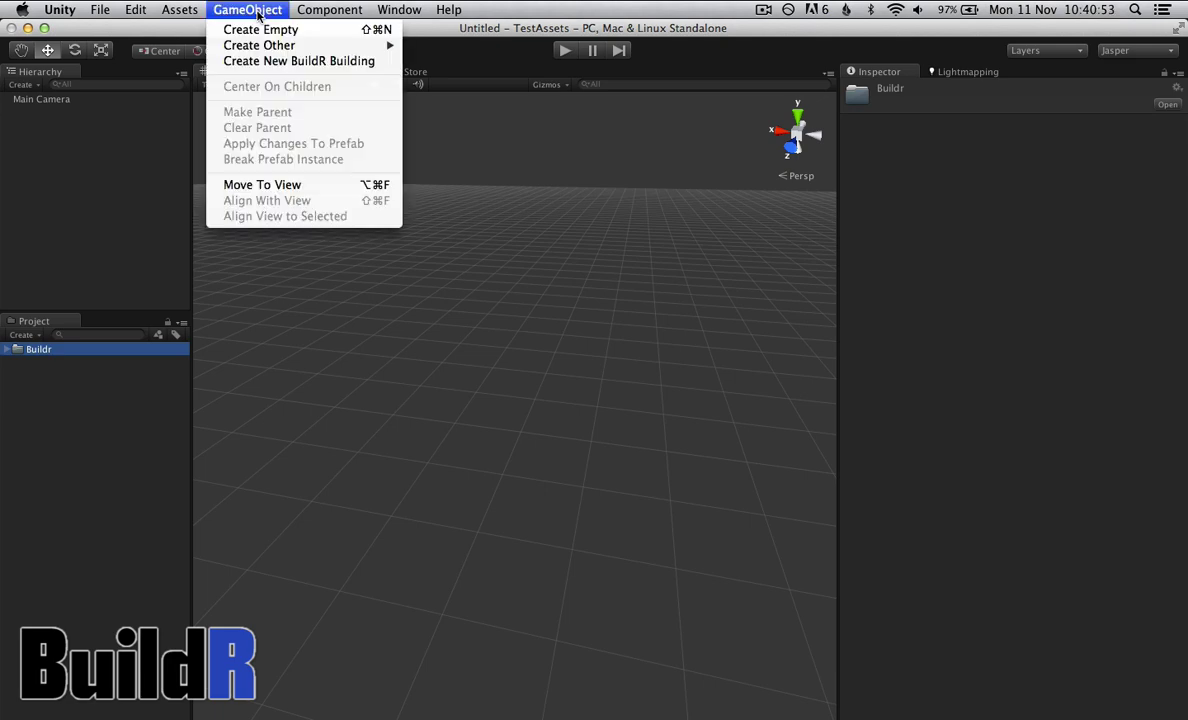
click(277, 64)
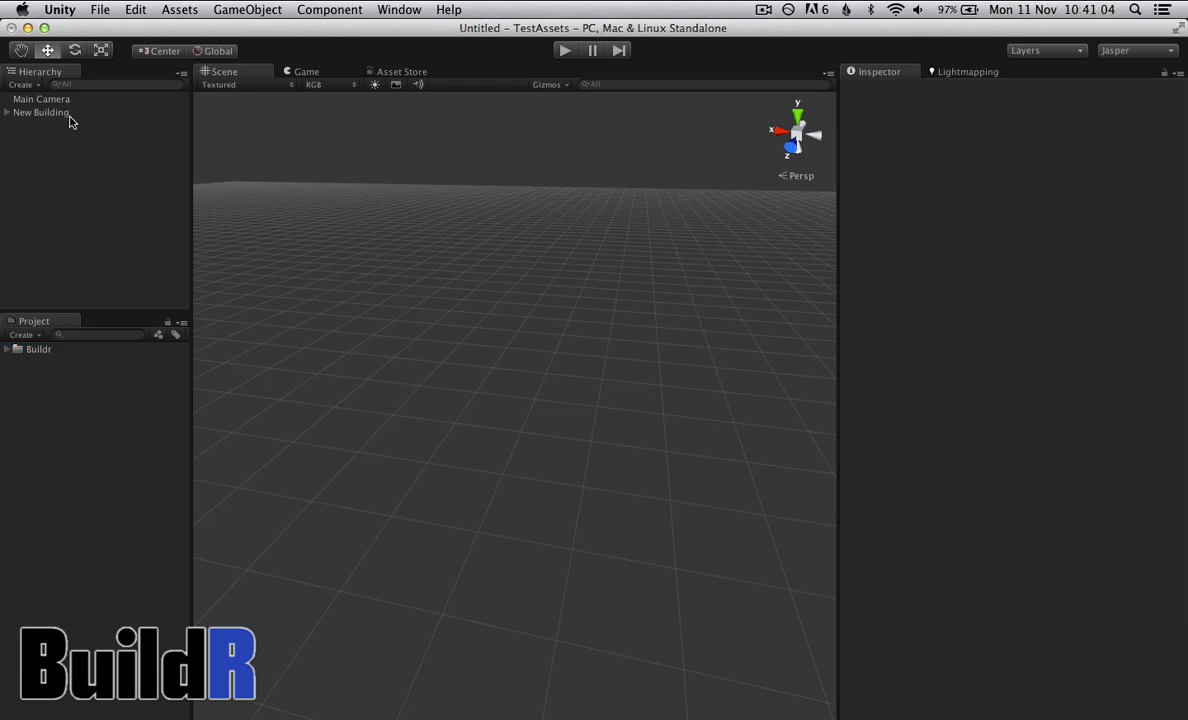
click(61, 116)
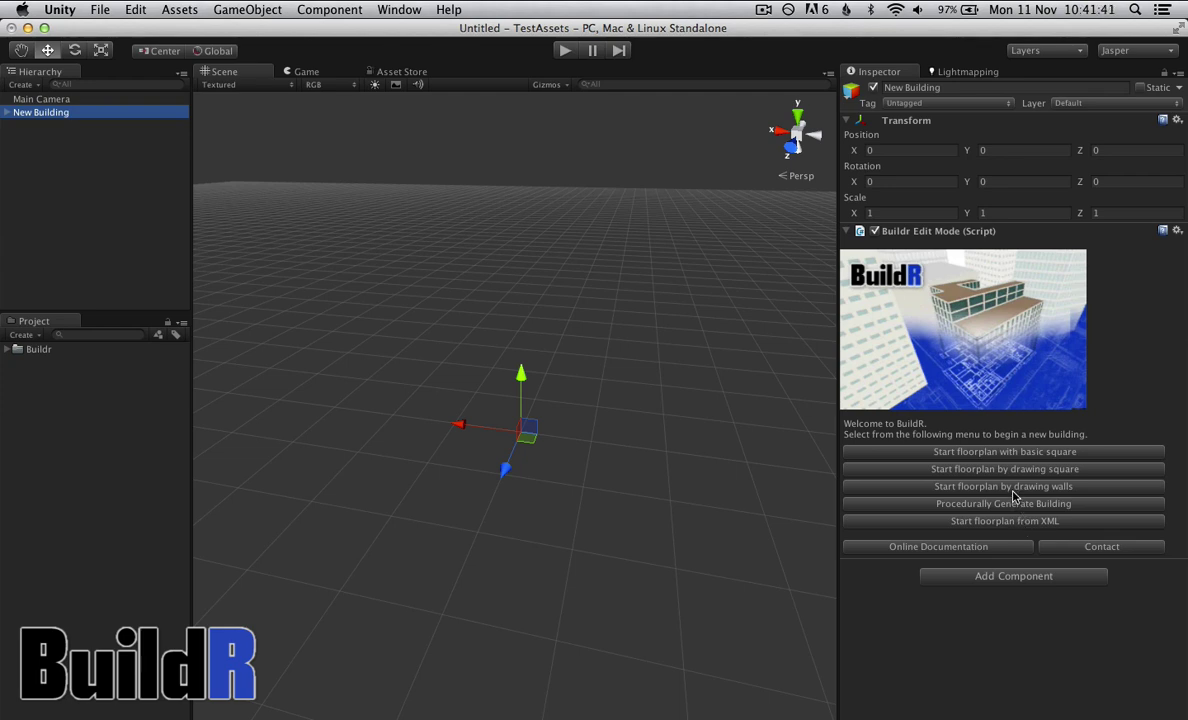
Step: Draw a six-corner wall outline in the Scene view and close it at the first point
click(1013, 488)
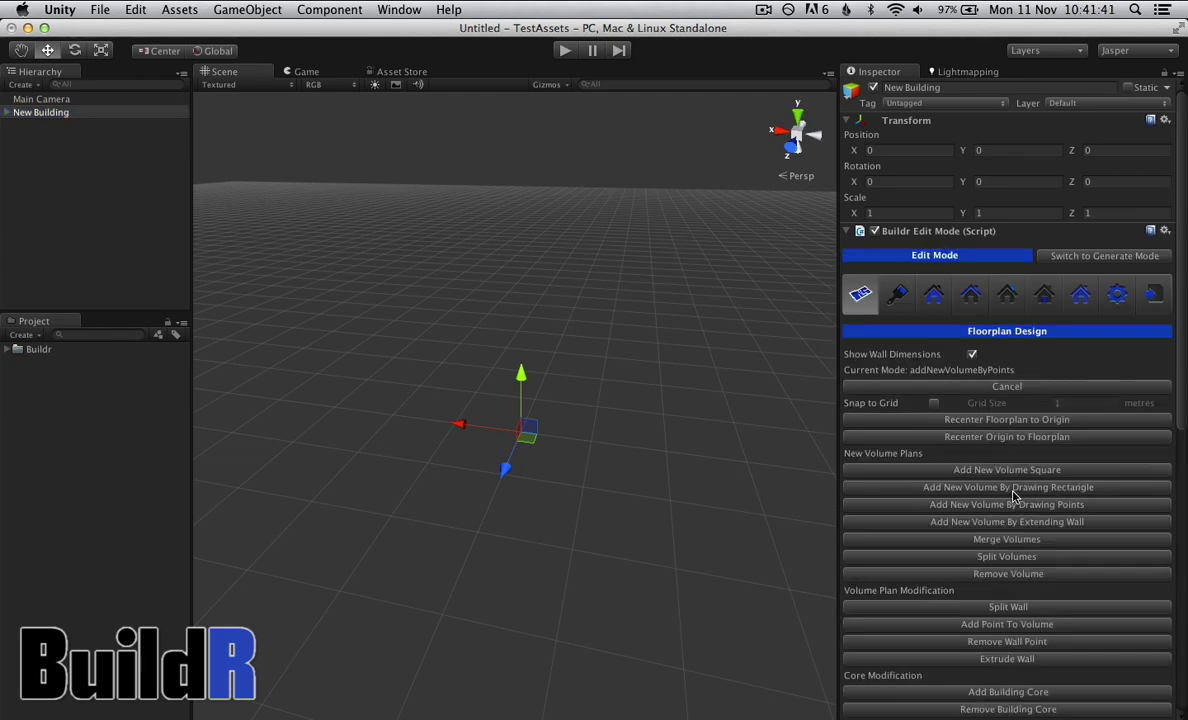
click(360, 404)
click(451, 325)
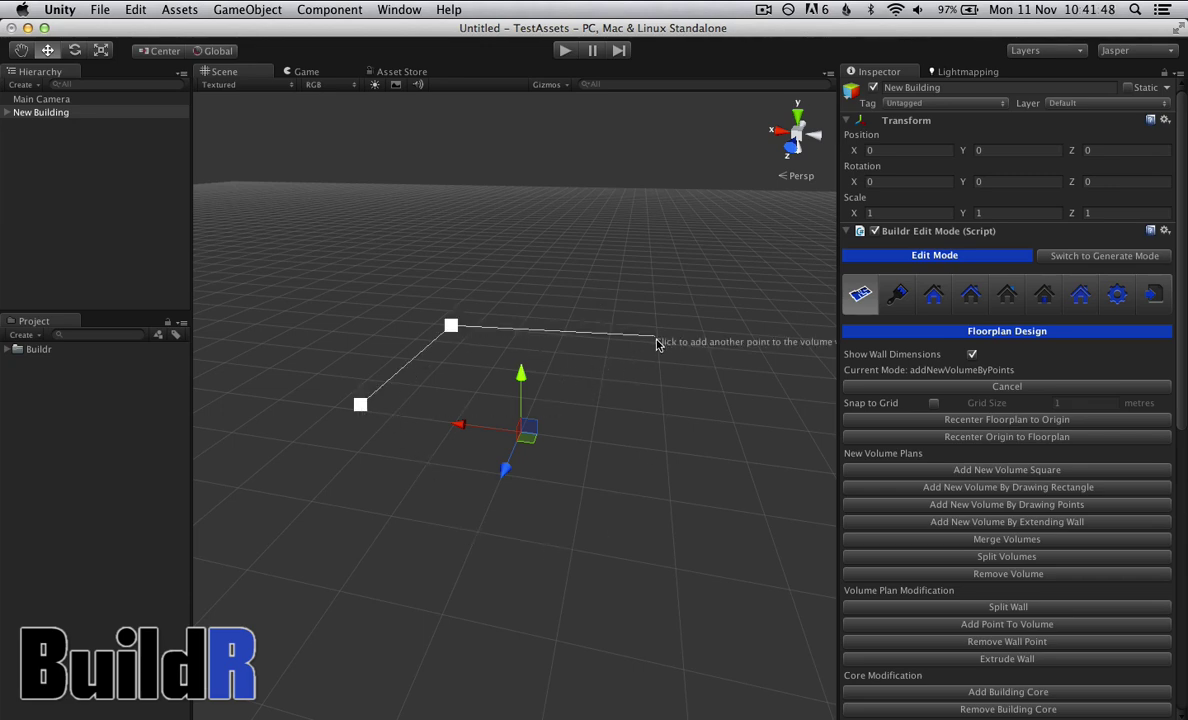
click(655, 336)
click(646, 396)
click(569, 398)
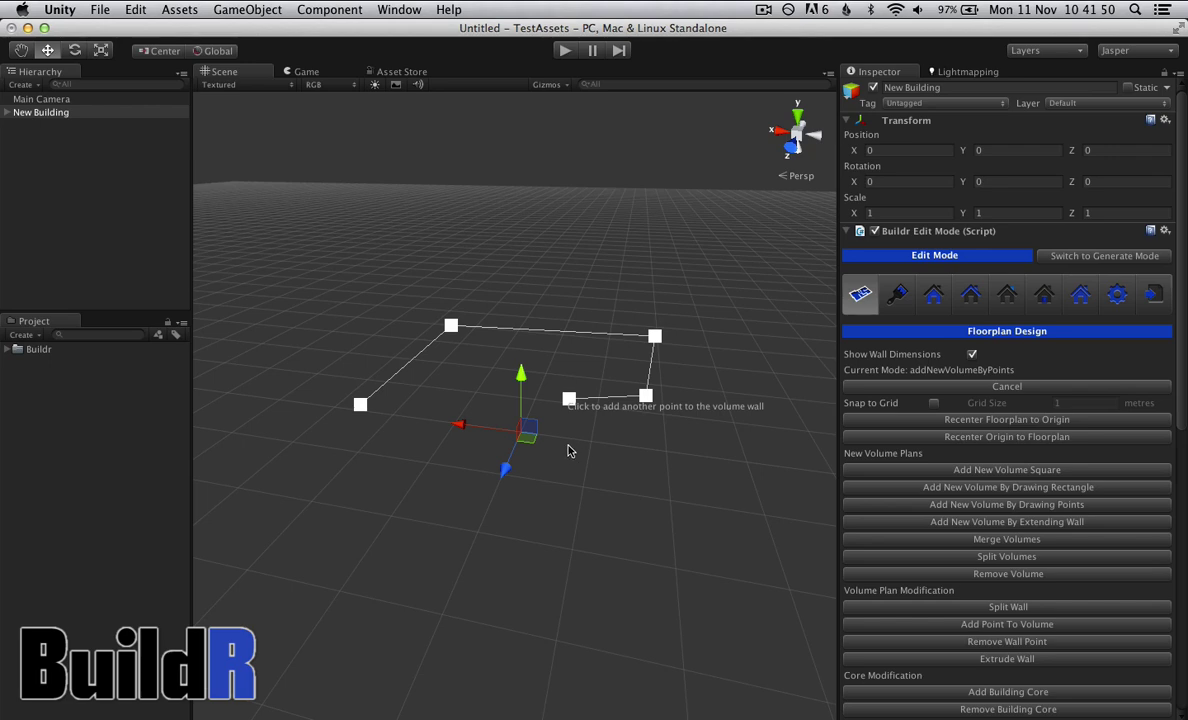
click(569, 434)
click(361, 405)
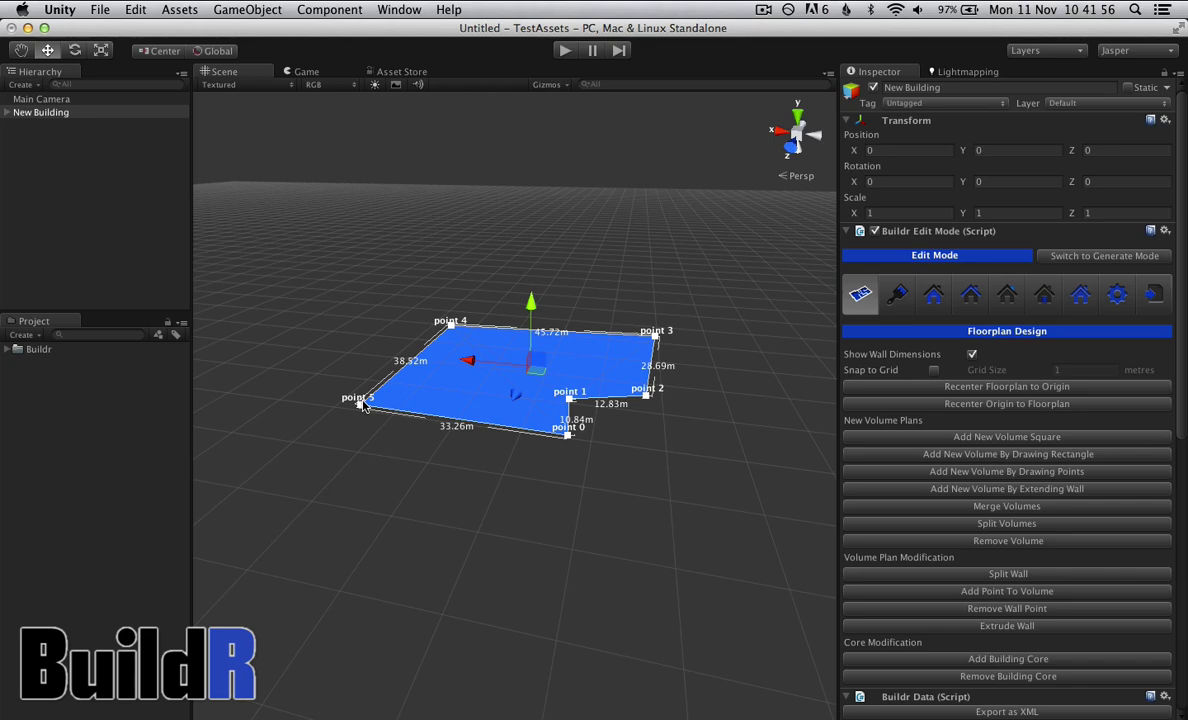
key(alt)
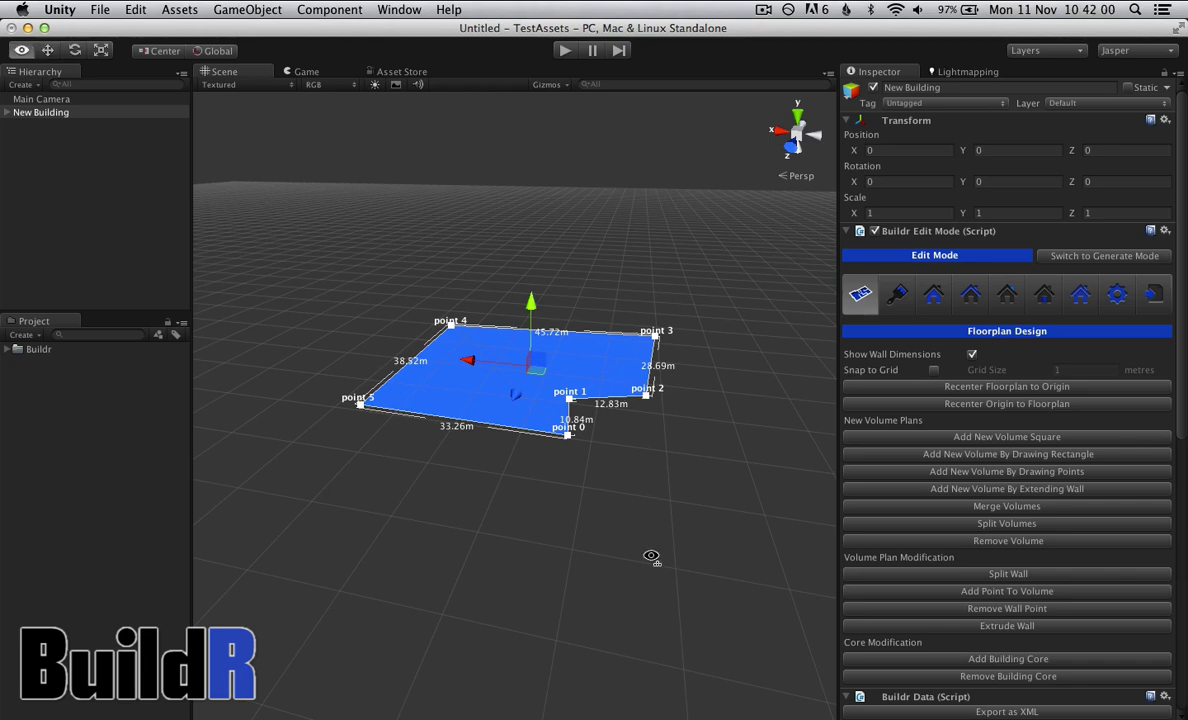
Step: Orbit the Scene view for a closer, top-down look at the six-point floorplan
alt+drag(651, 557, 586, 625)
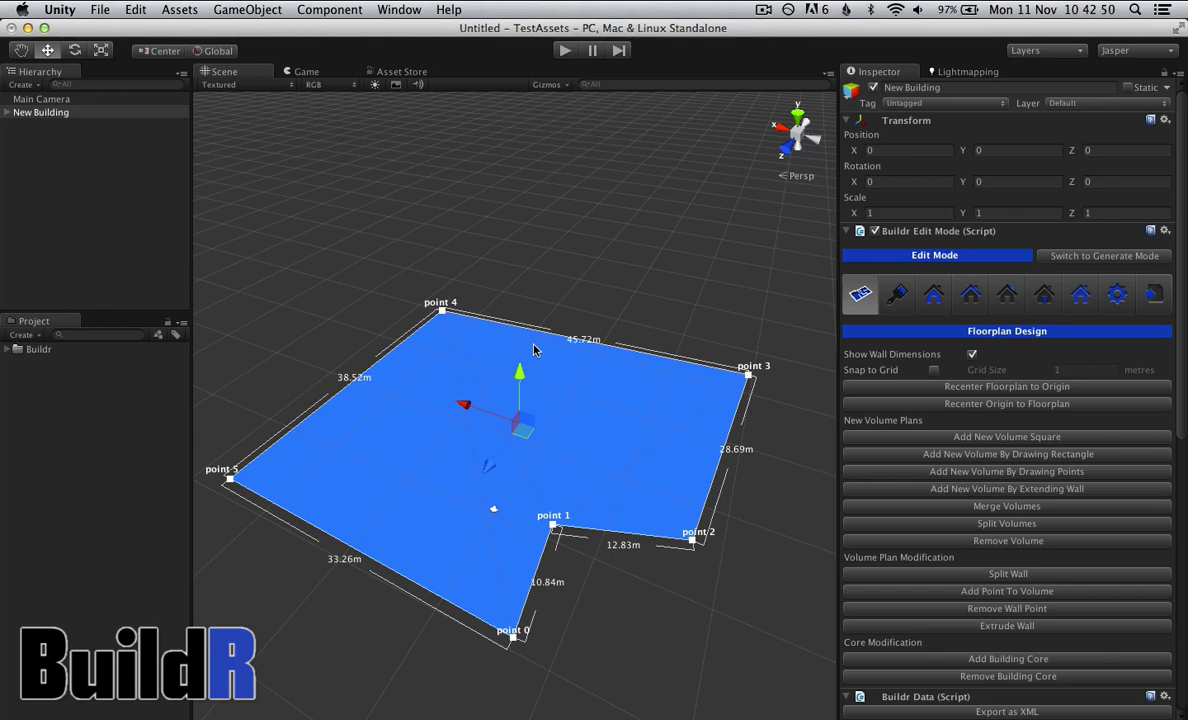
Step: Extend a new volume off the back wall, then split the original volume from point 5 to point 3
click(986, 489)
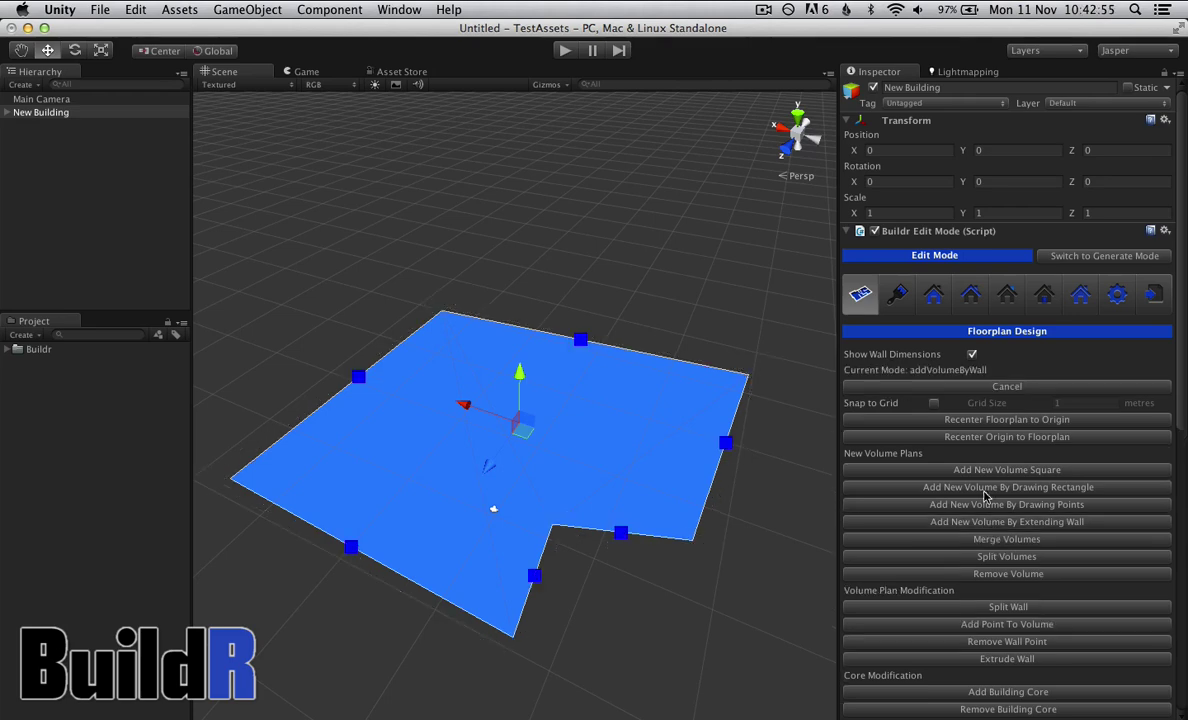
click(580, 341)
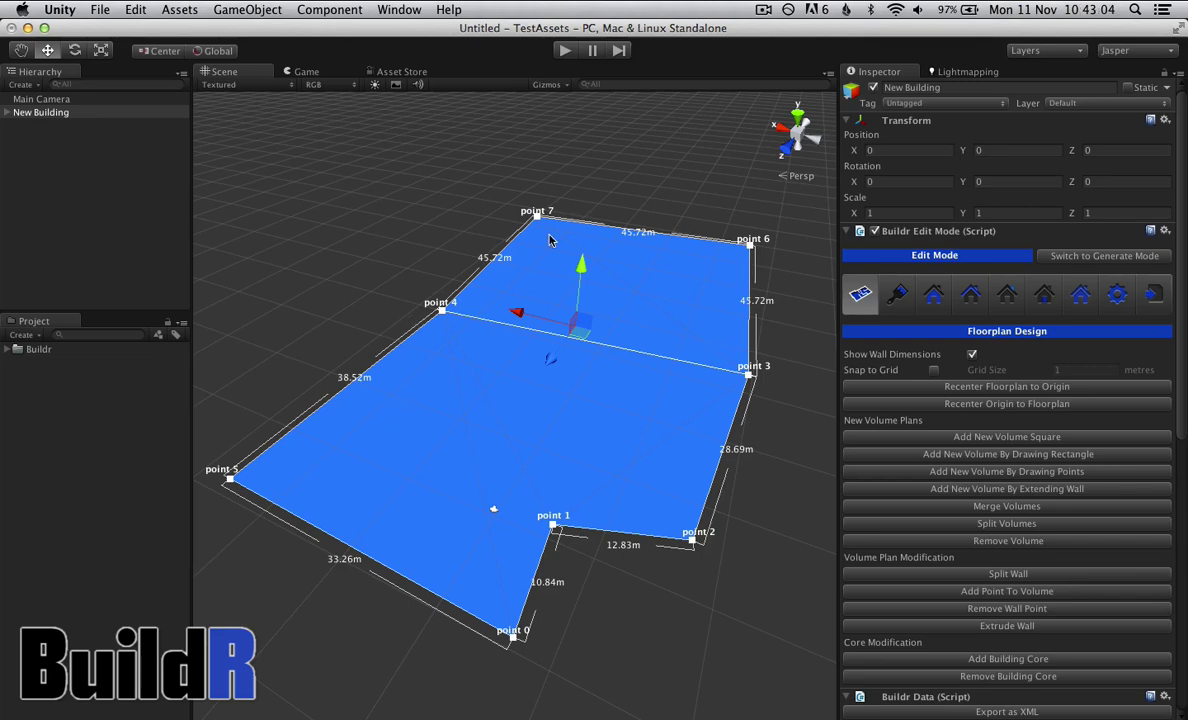
click(945, 523)
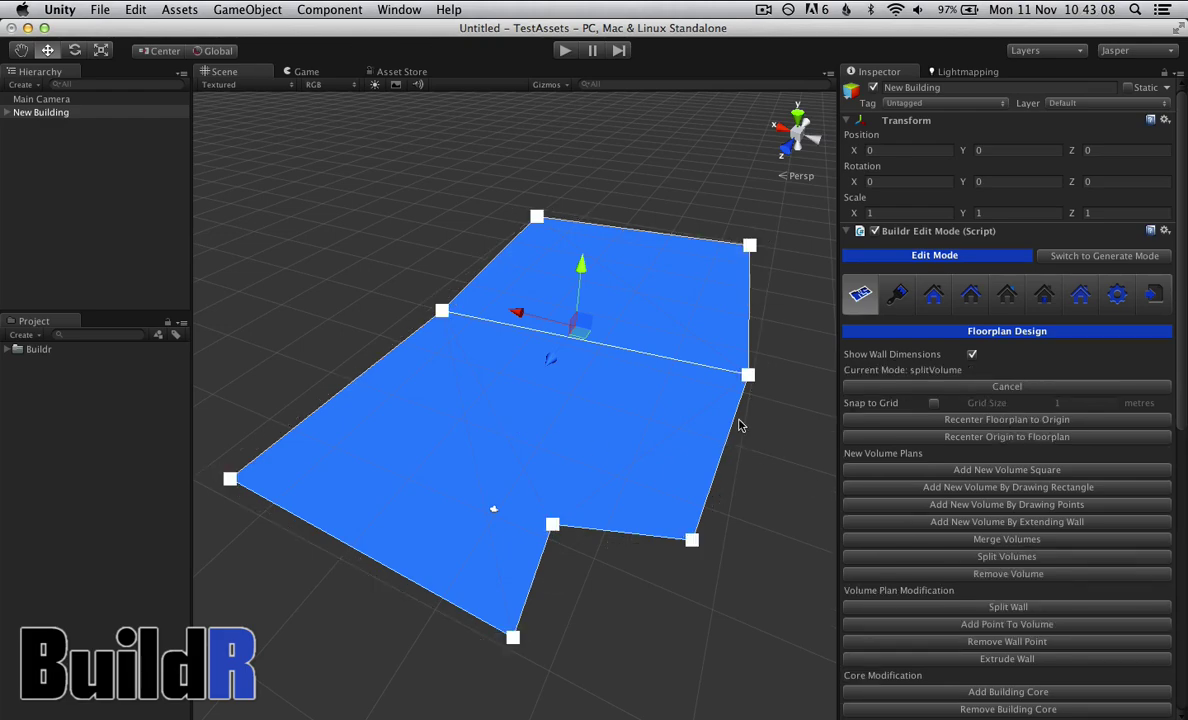
click(750, 377)
click(745, 380)
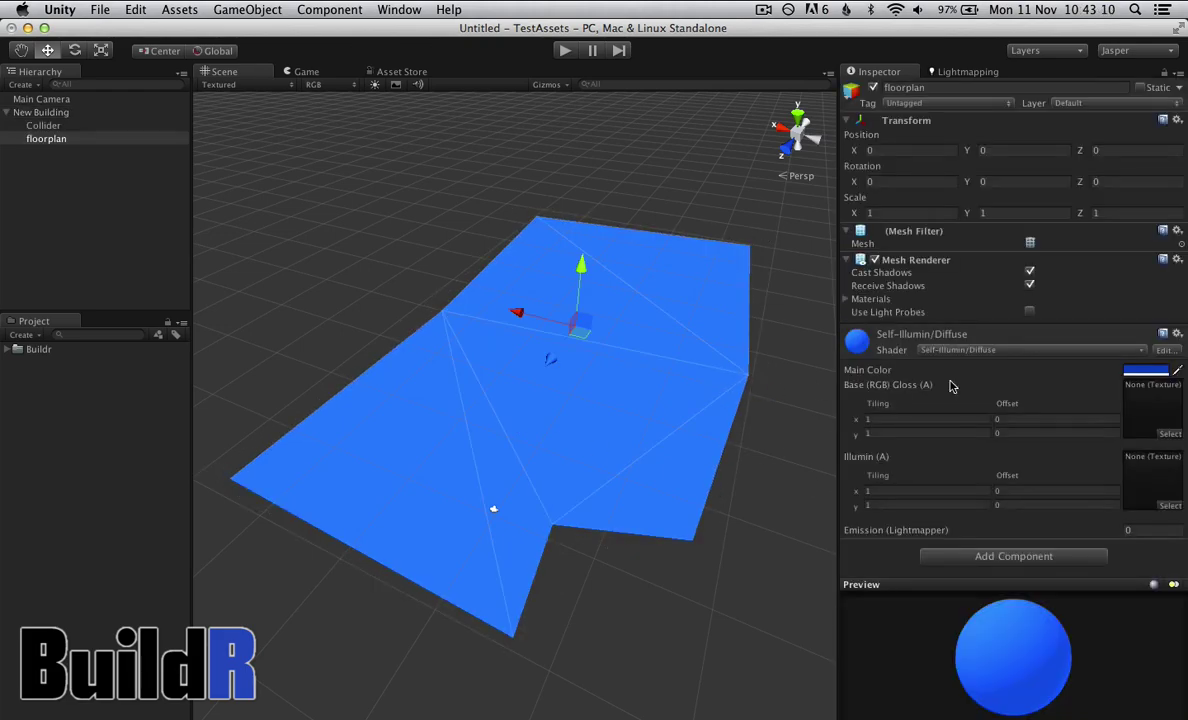
click(33, 112)
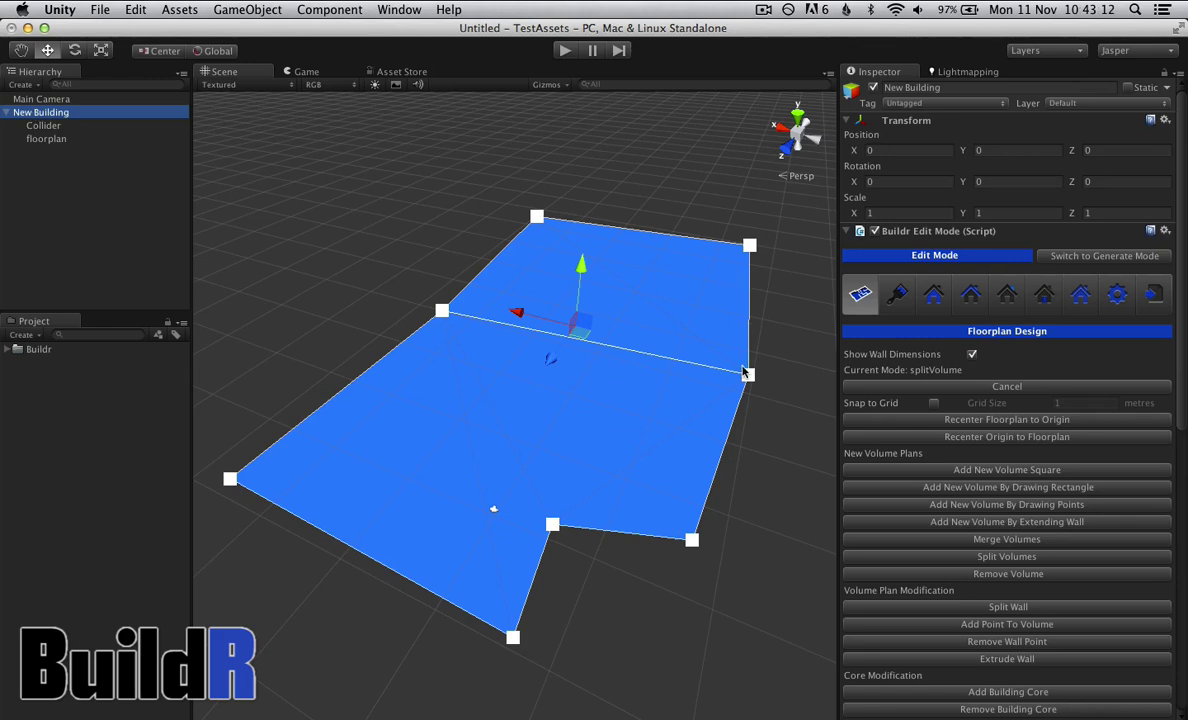
click(230, 480)
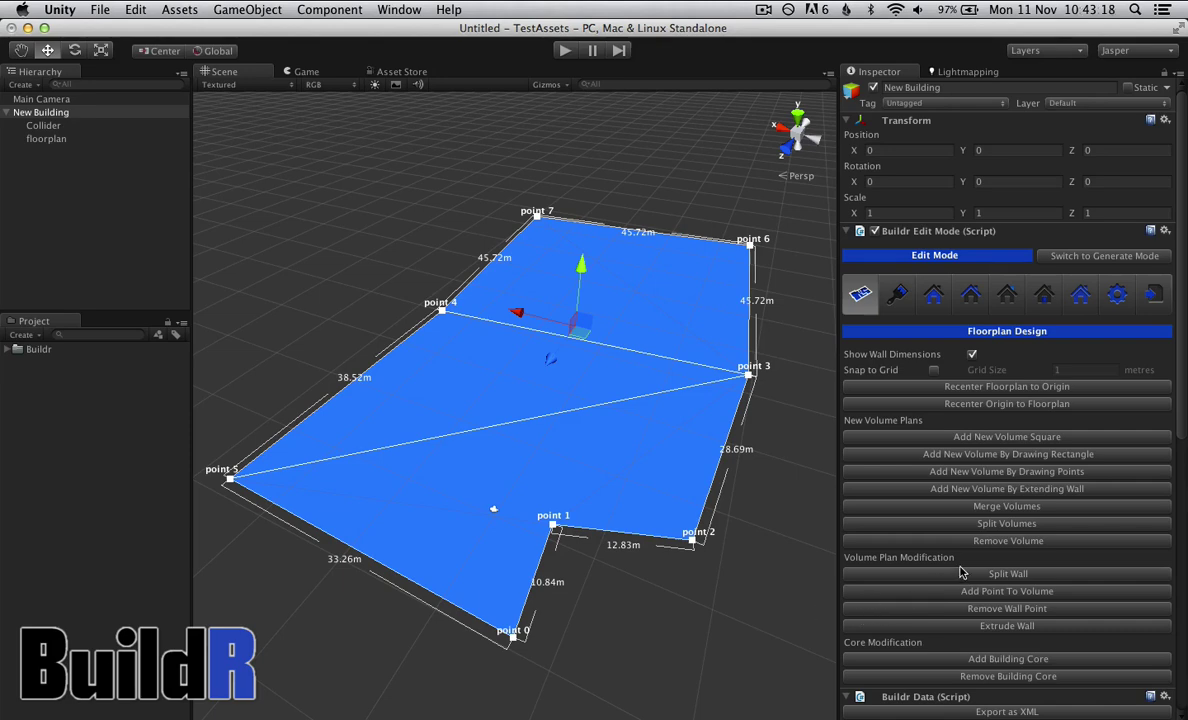
Step: Split the wall between points 3 and 2, pulling new point 8 out to make 15.97m and 14.00m walls
scroll(926, 548, down, 3)
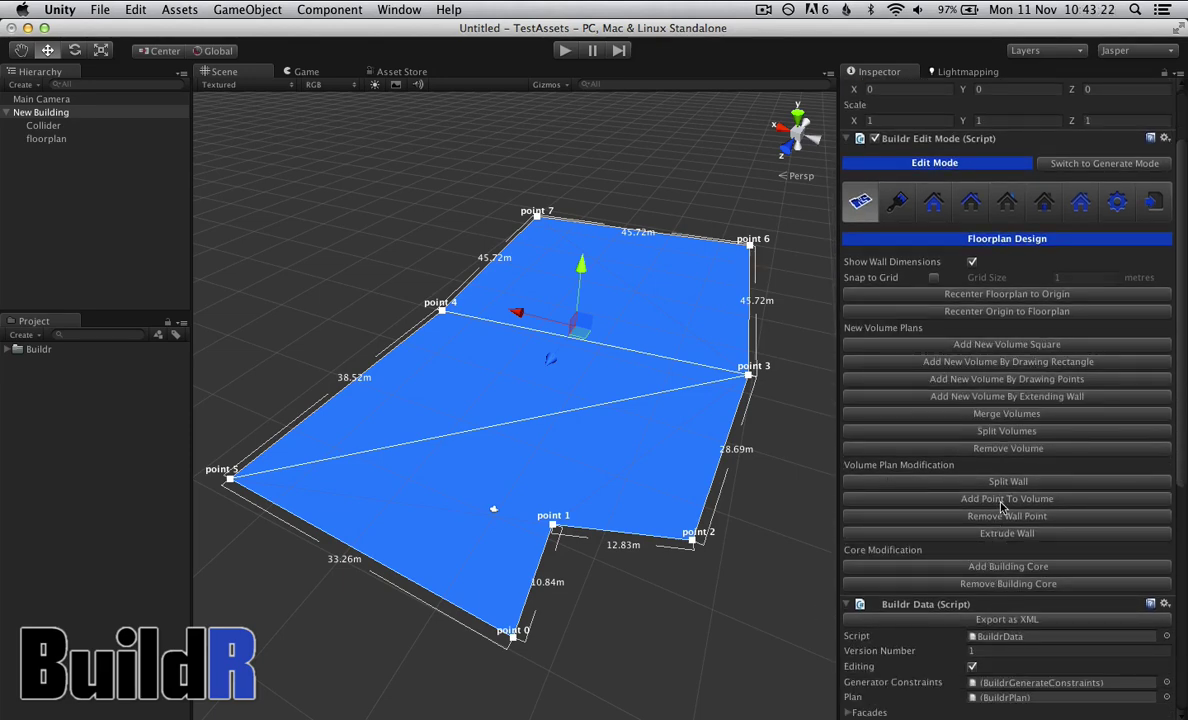
click(1008, 482)
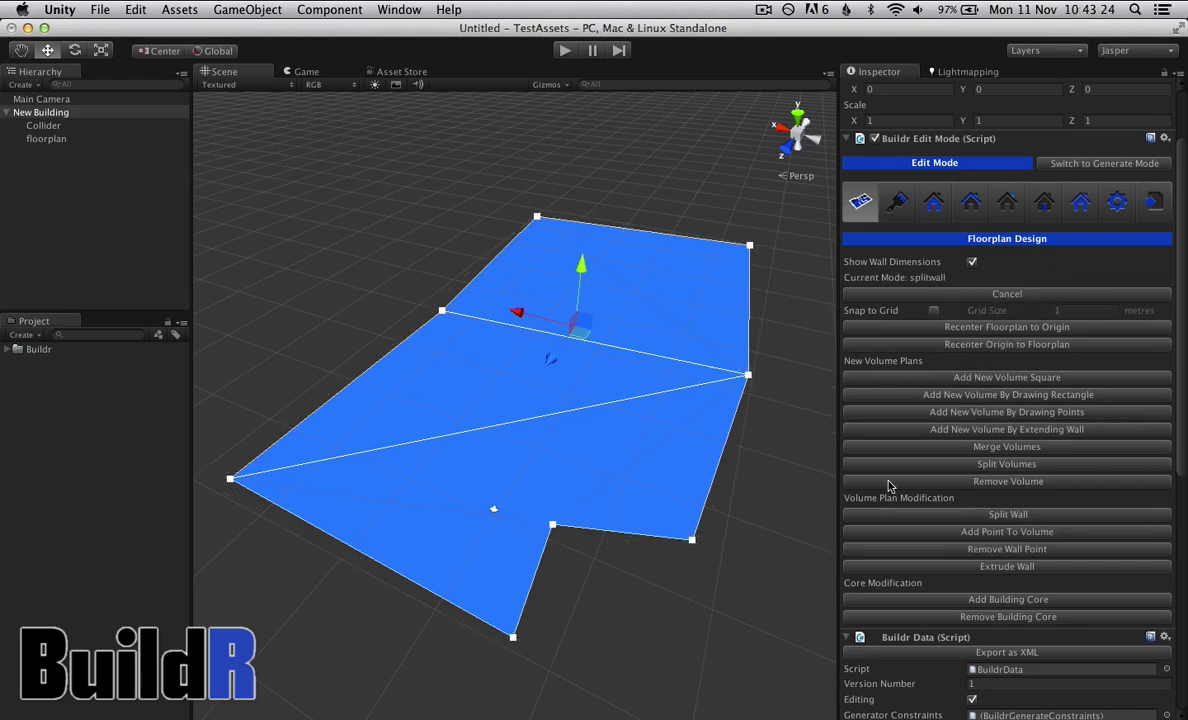
click(724, 456)
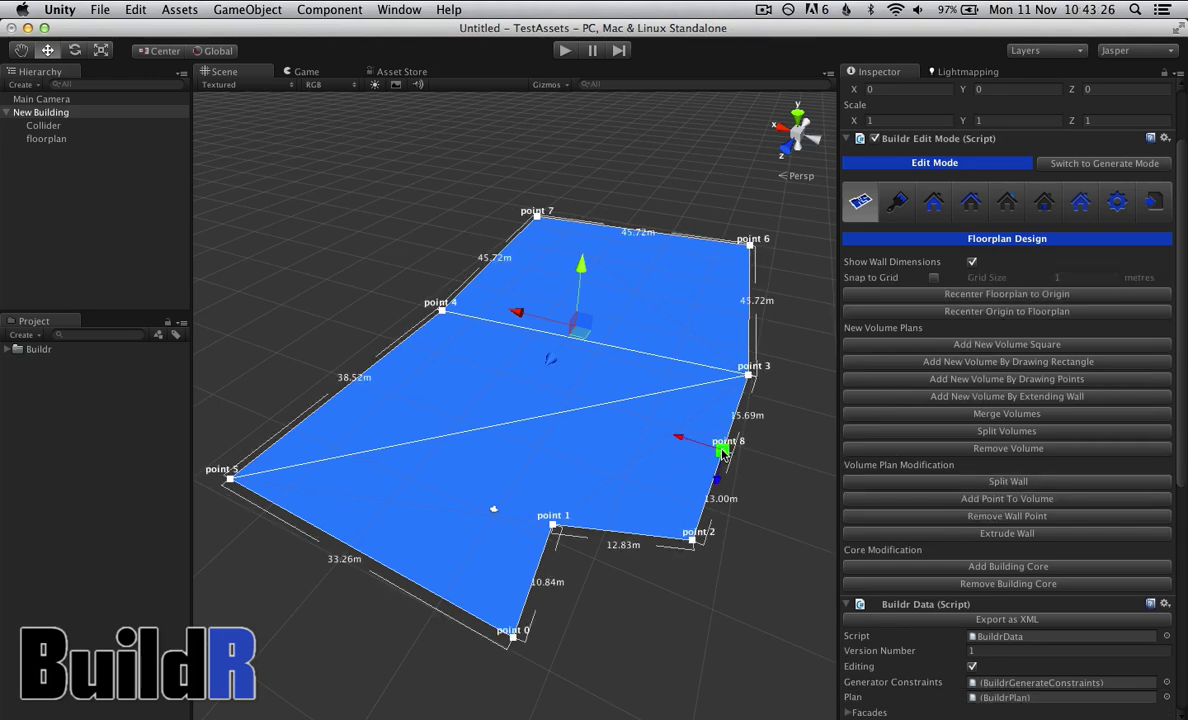
drag(706, 447, 747, 467)
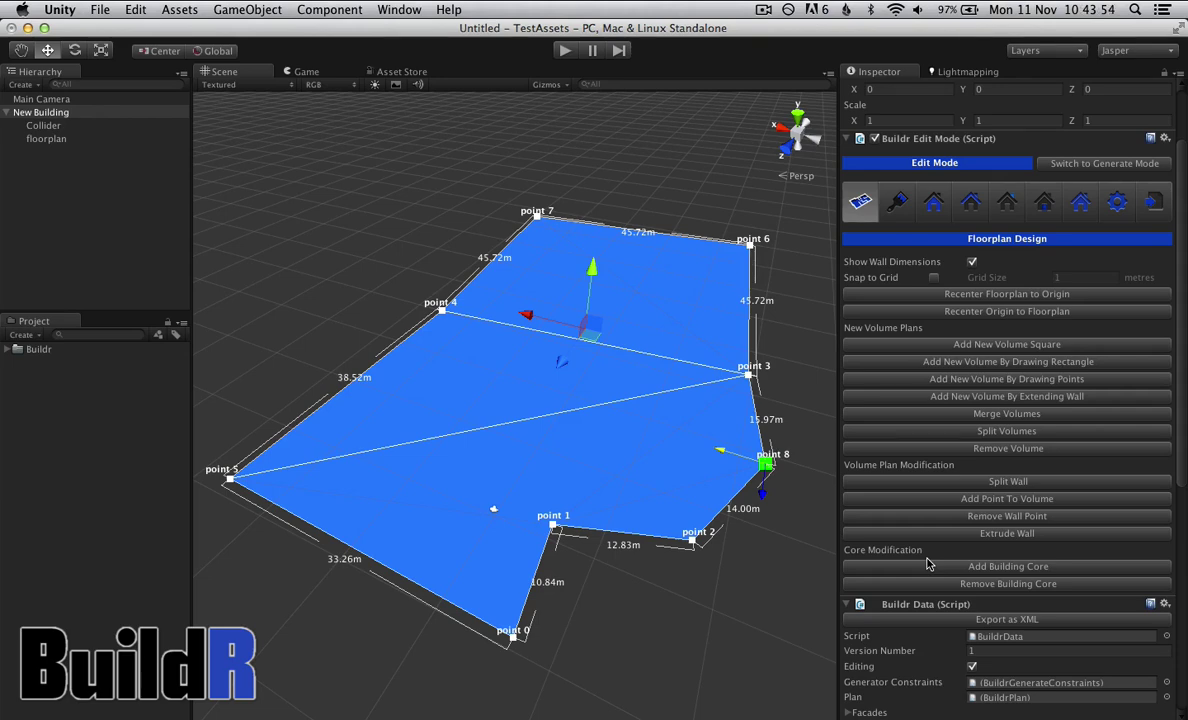
Step: Place Core 1 inside the upper volume and drag its edges right, lower-left and back to enlarge it
click(963, 567)
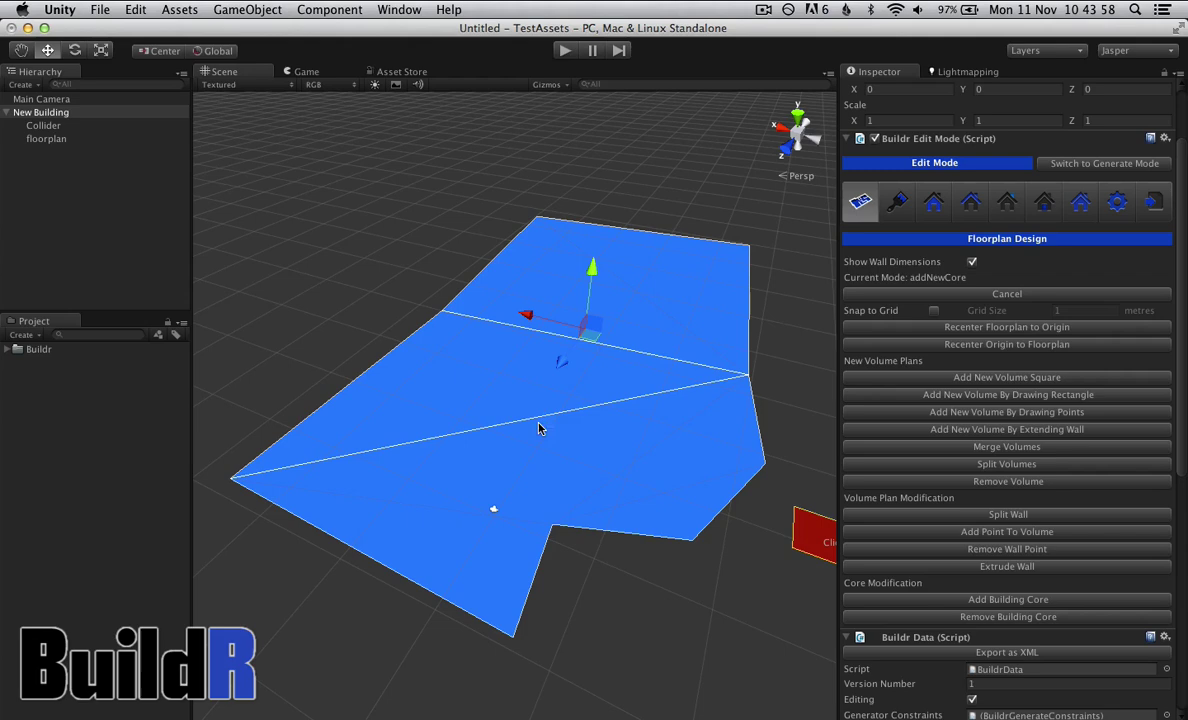
click(467, 375)
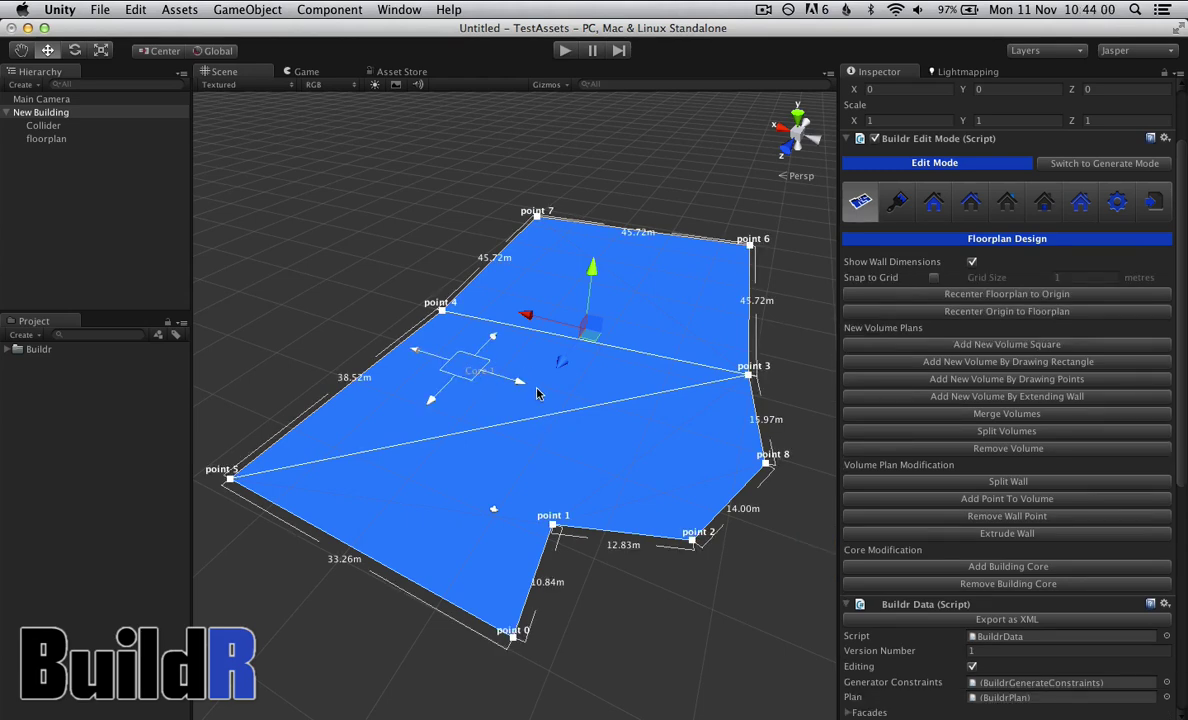
drag(521, 382, 548, 390)
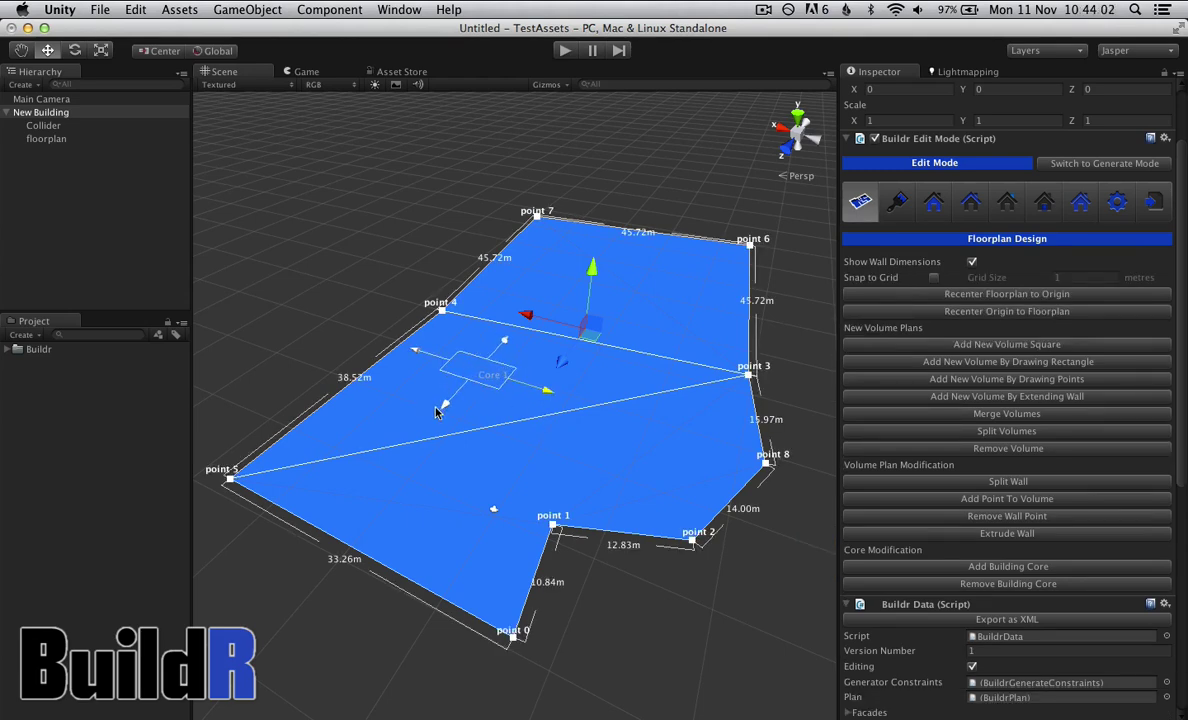
drag(437, 411, 430, 419)
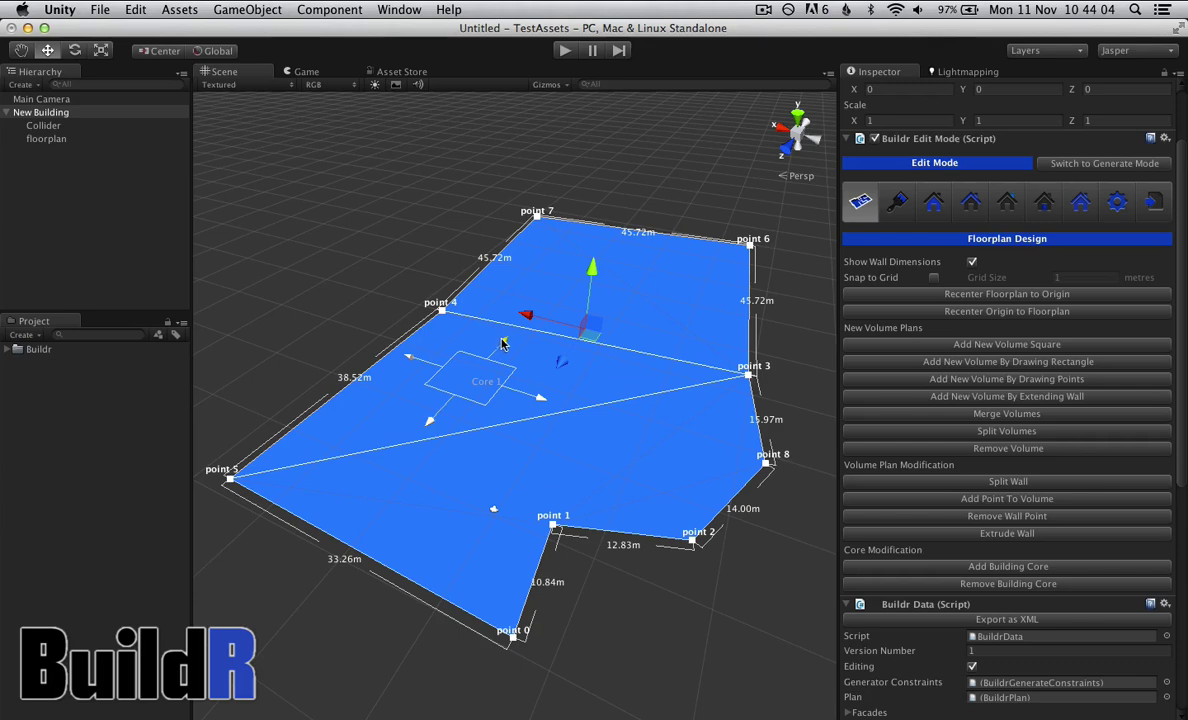
drag(503, 341, 516, 327)
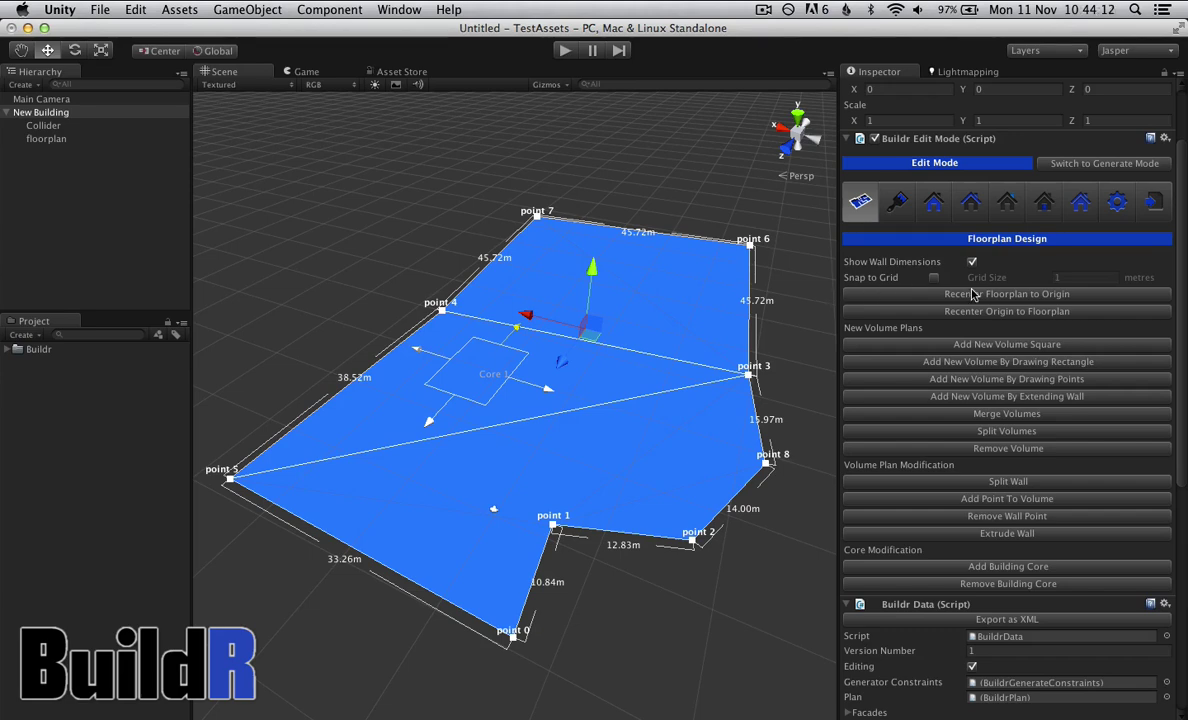
Step: Generate the brick-walled building mesh in texture designs and orbit to a low side view
click(900, 202)
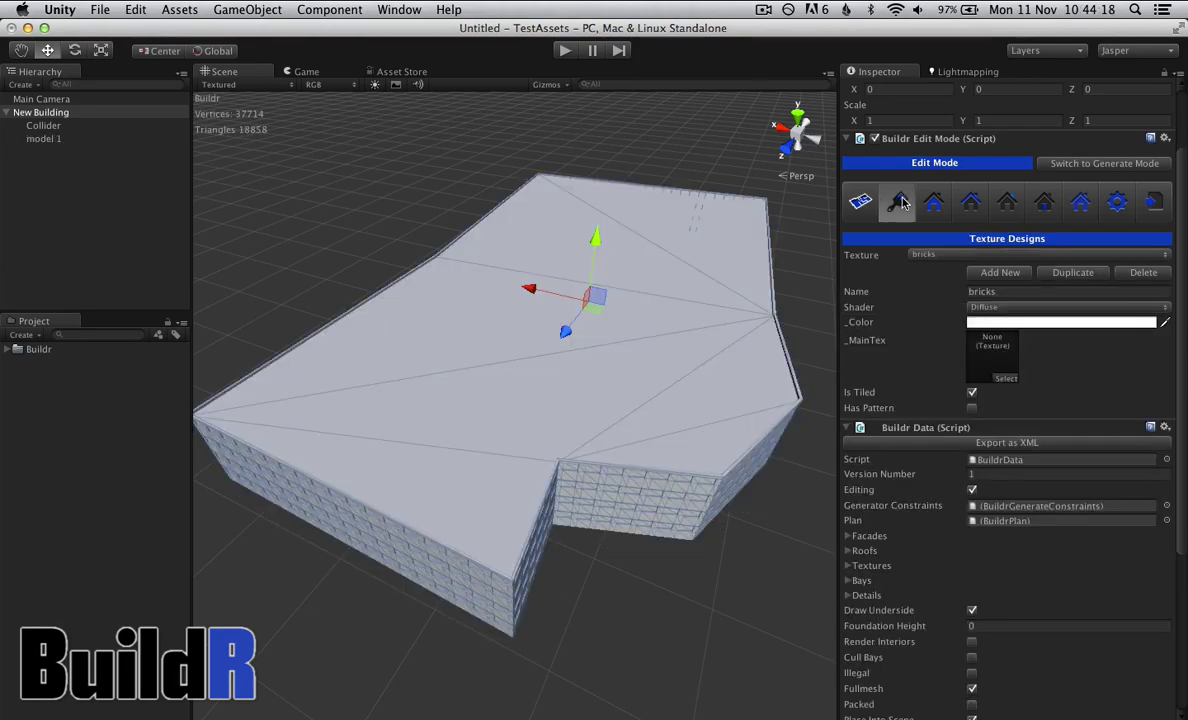
alt+drag(556, 660, 485, 559)
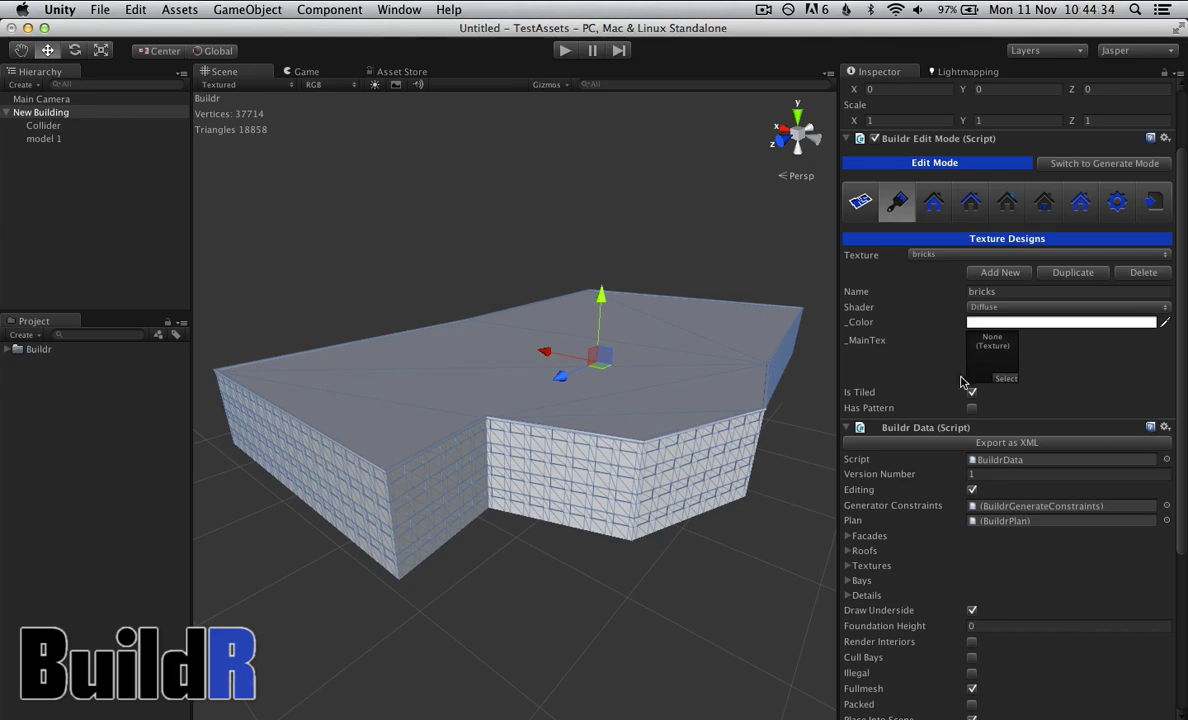
Step: Give the bricks texture the pale brick facade image
click(949, 257)
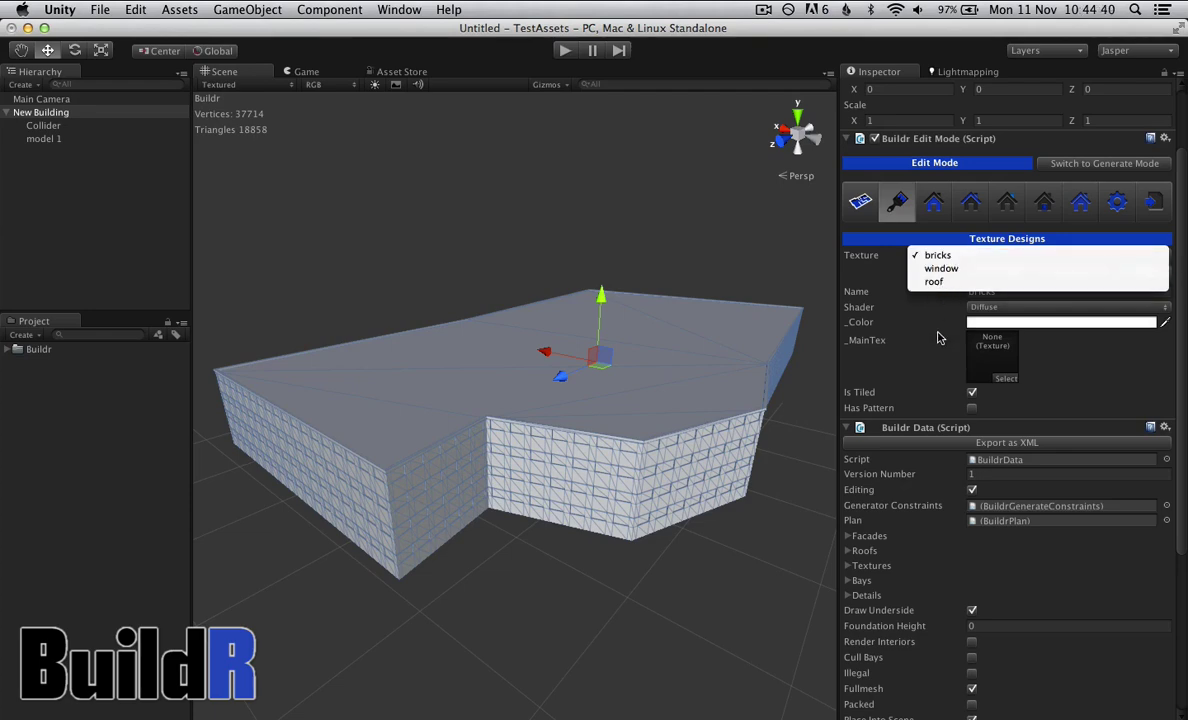
click(938, 338)
click(1003, 378)
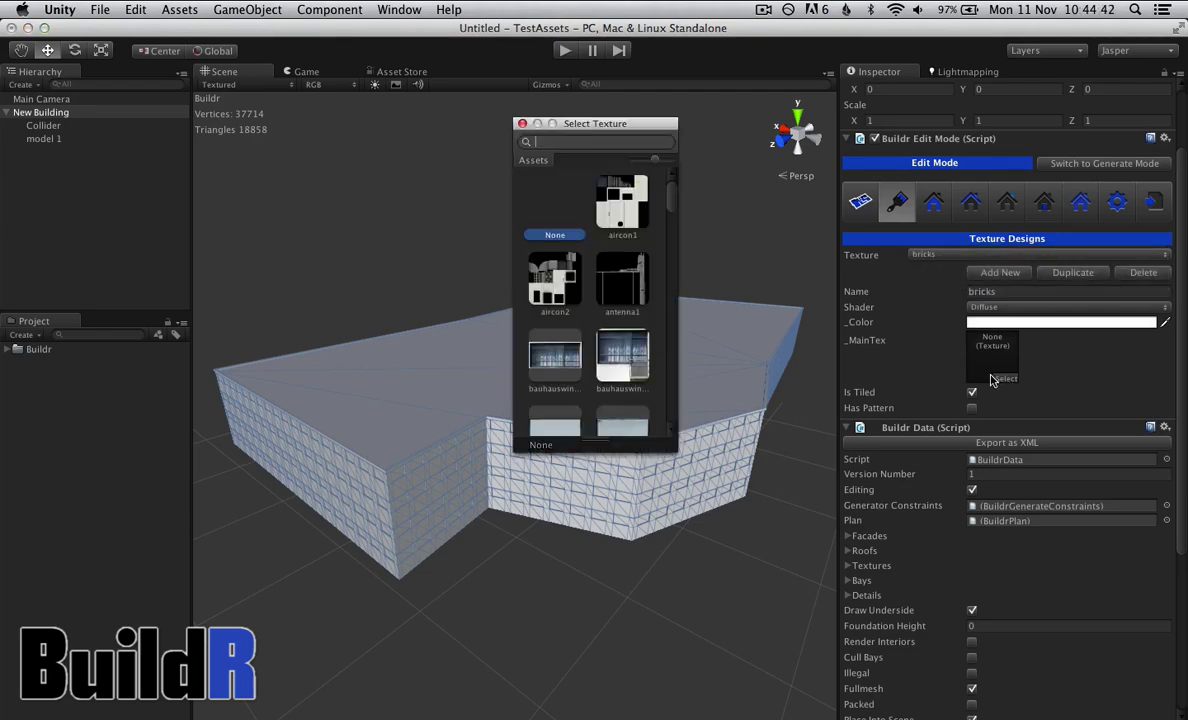
text(brick)
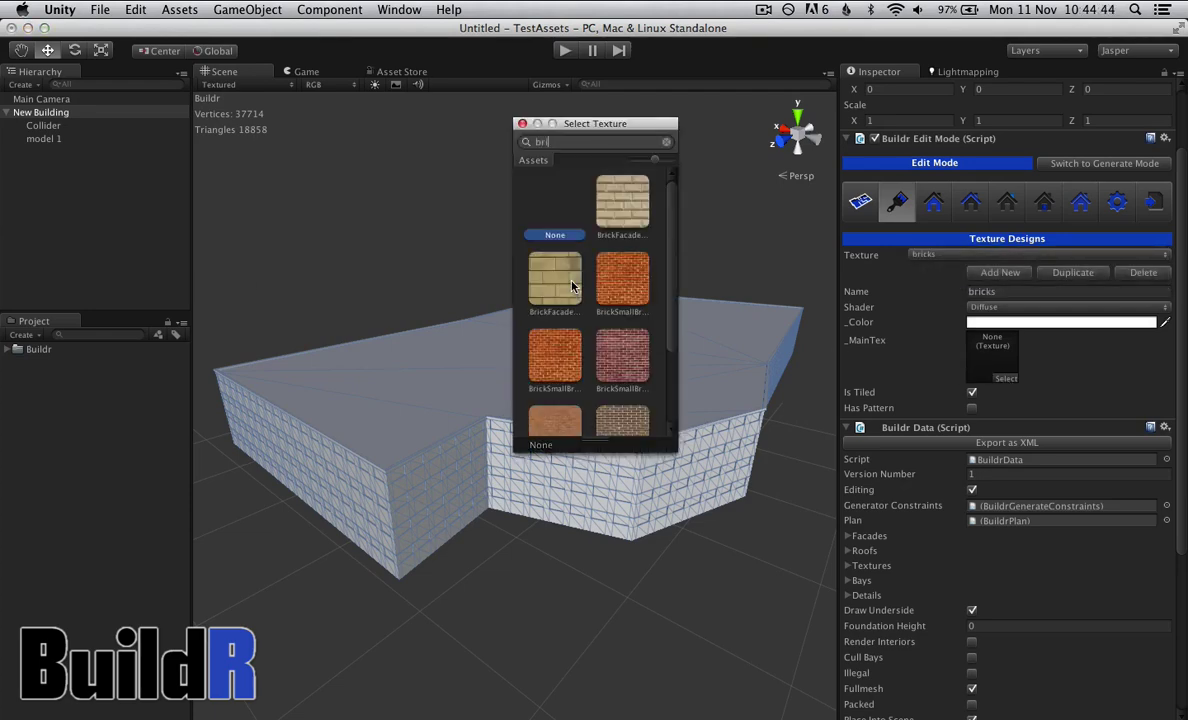
double_click(556, 276)
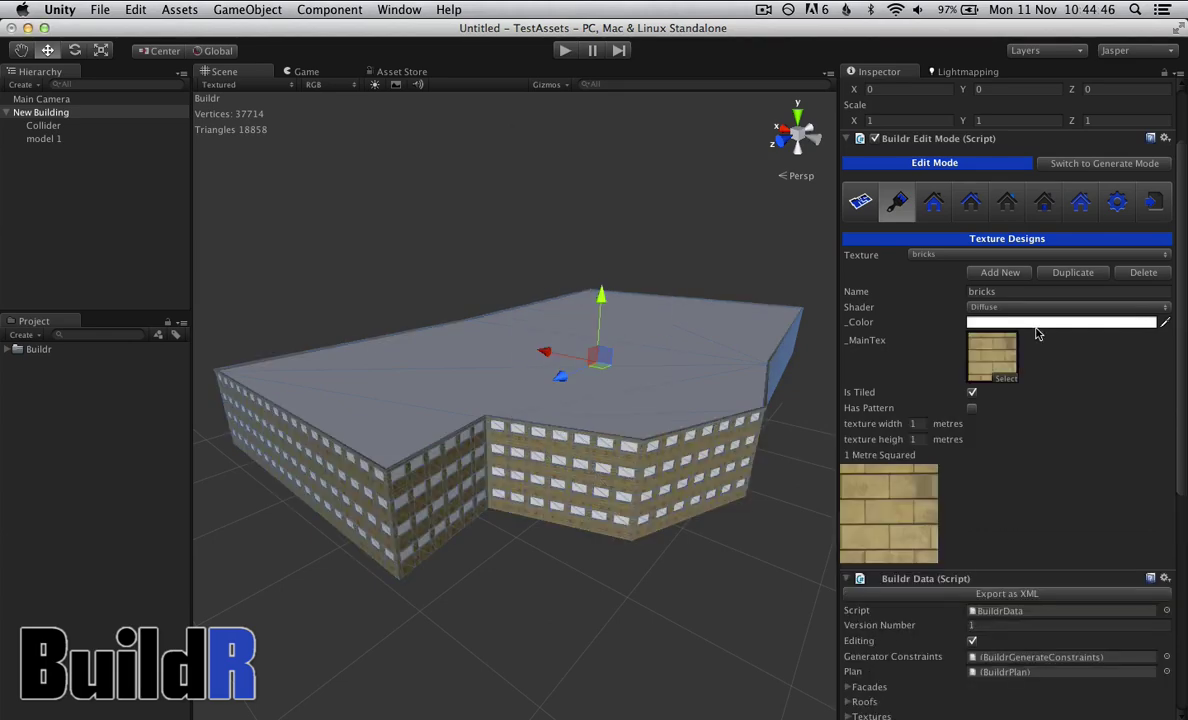
Step: Give the window texture the brown wooden window image
click(983, 256)
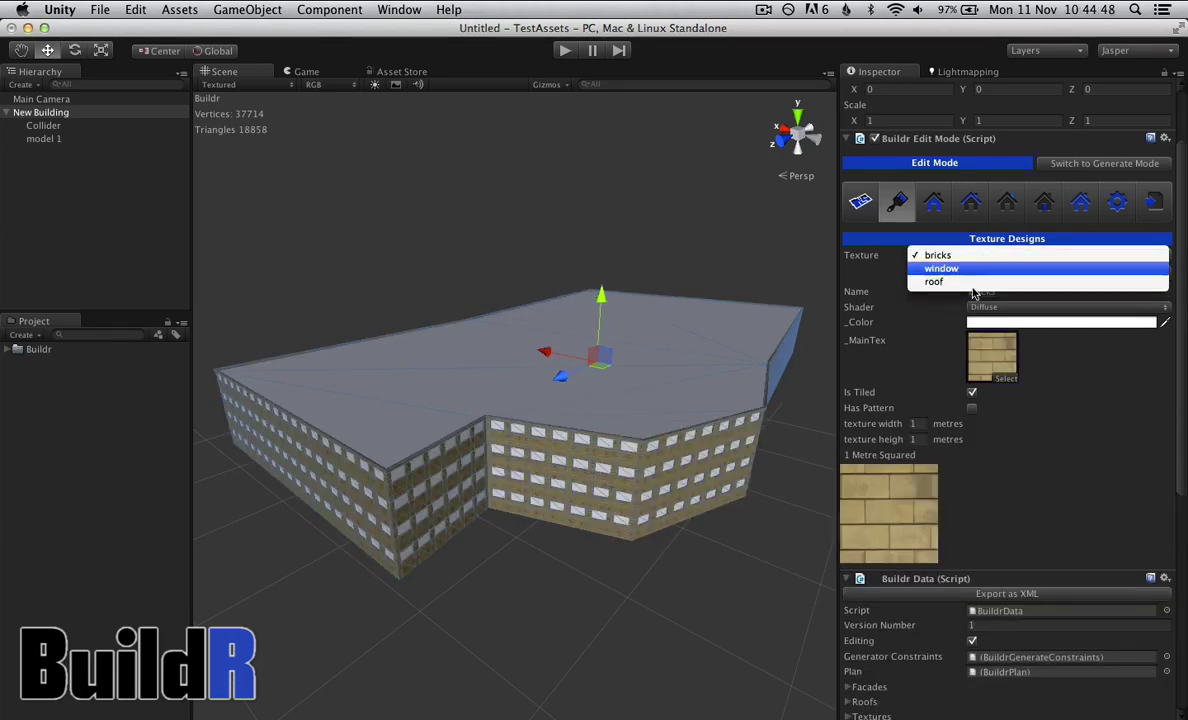
click(975, 272)
click(1003, 379)
text(wind)
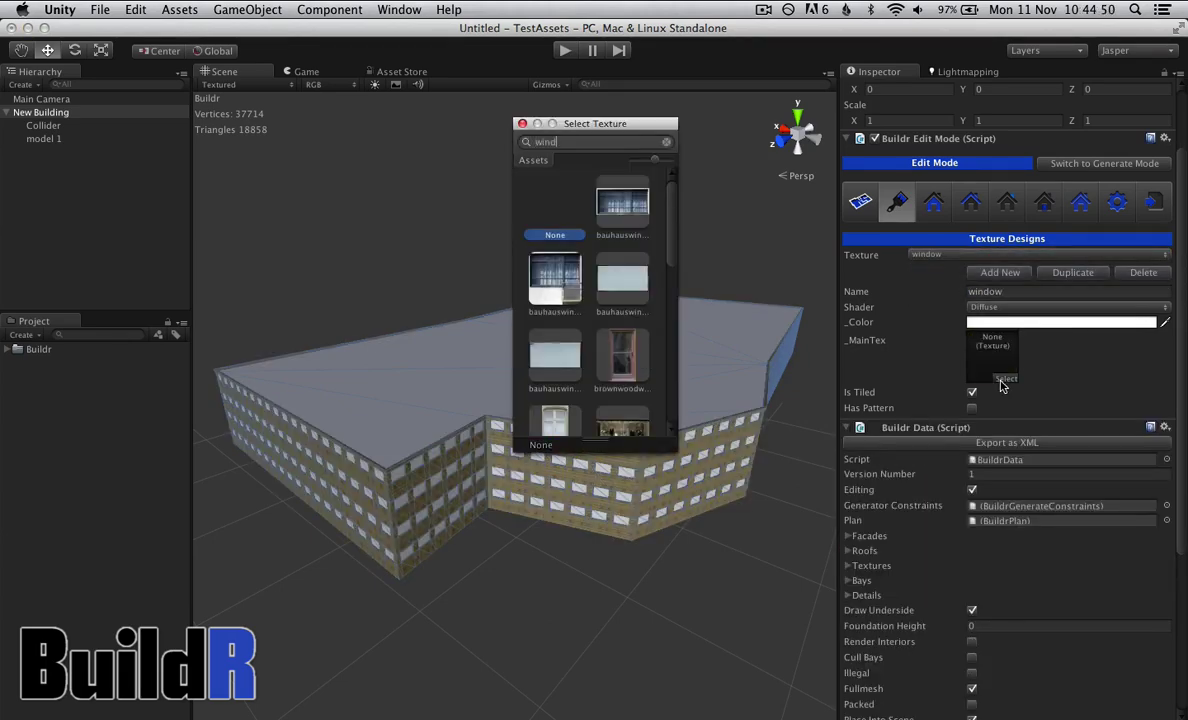
double_click(643, 365)
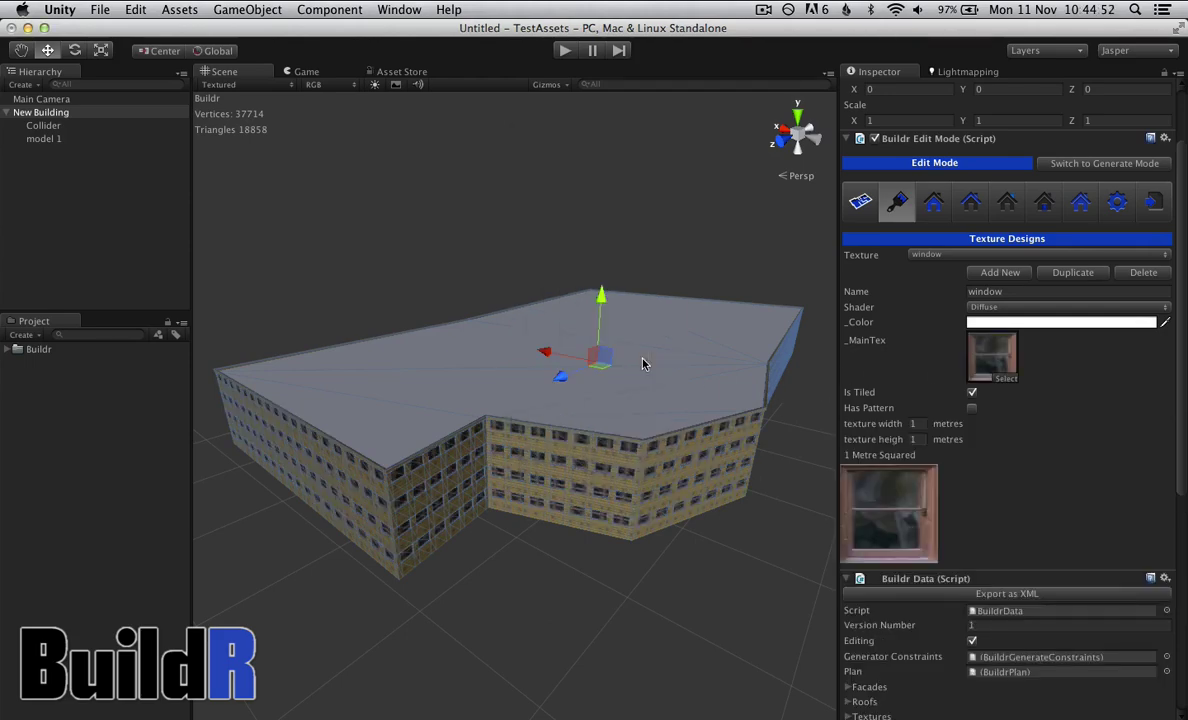
Step: Give the roof texture the grey panelled rooftiles image
click(975, 253)
click(971, 269)
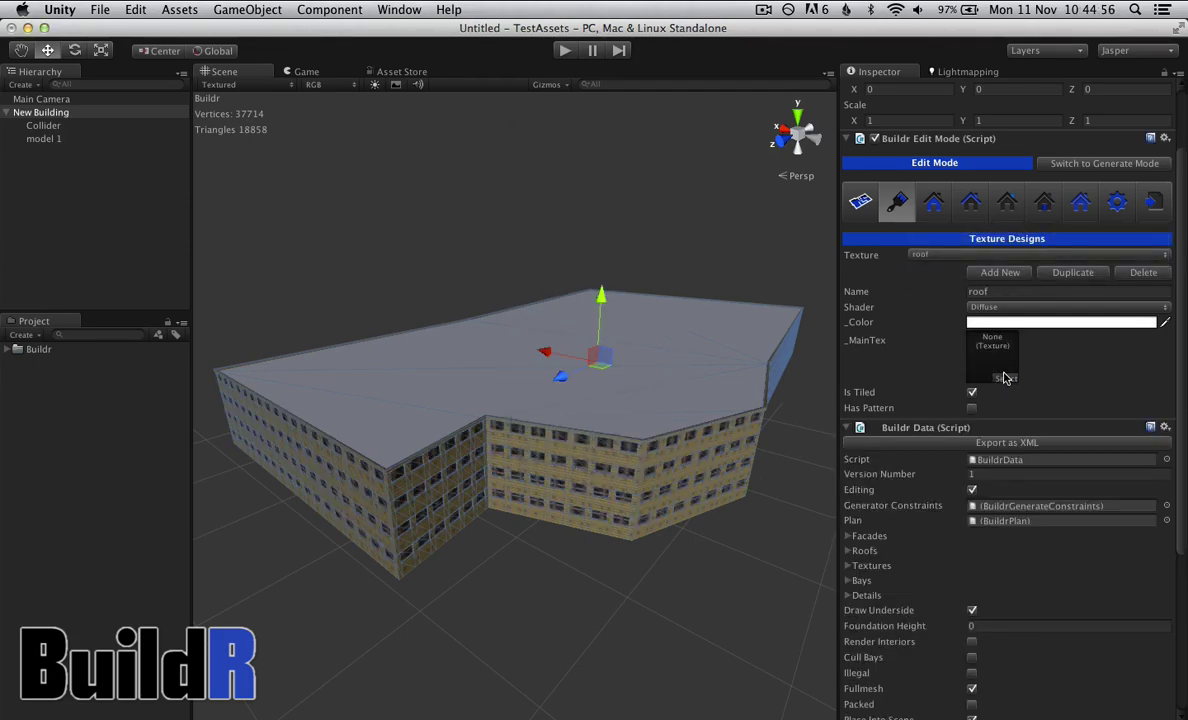
click(1006, 378)
text(roof)
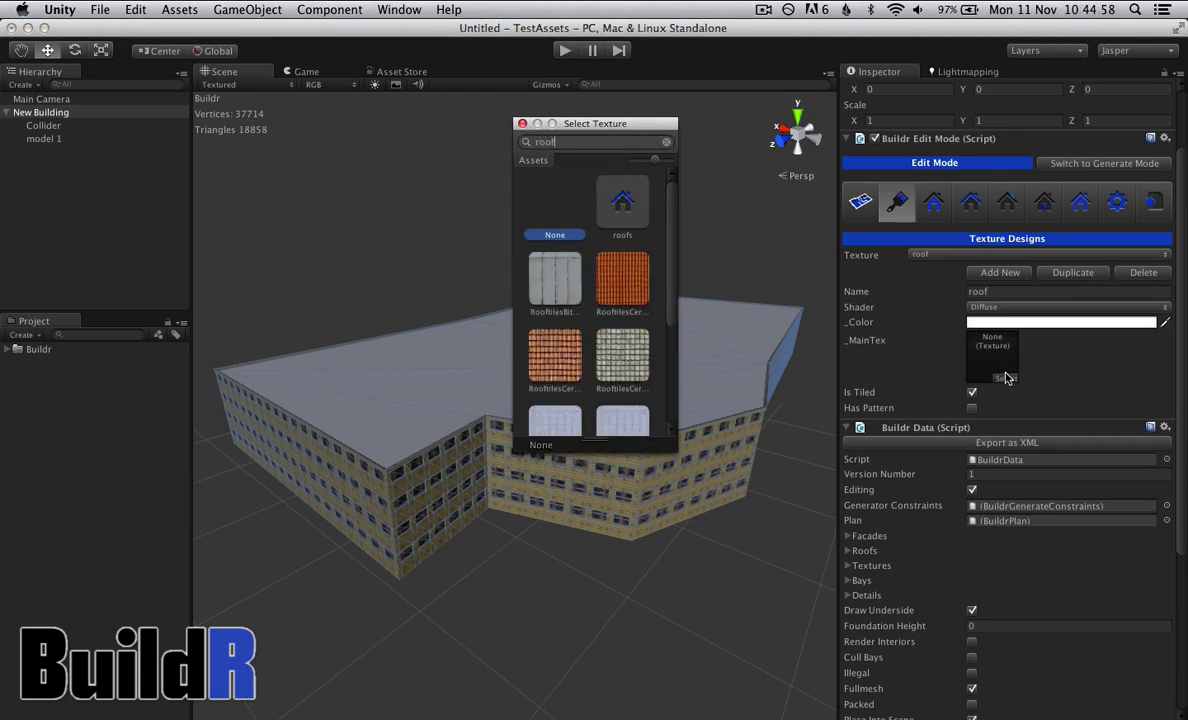
double_click(541, 282)
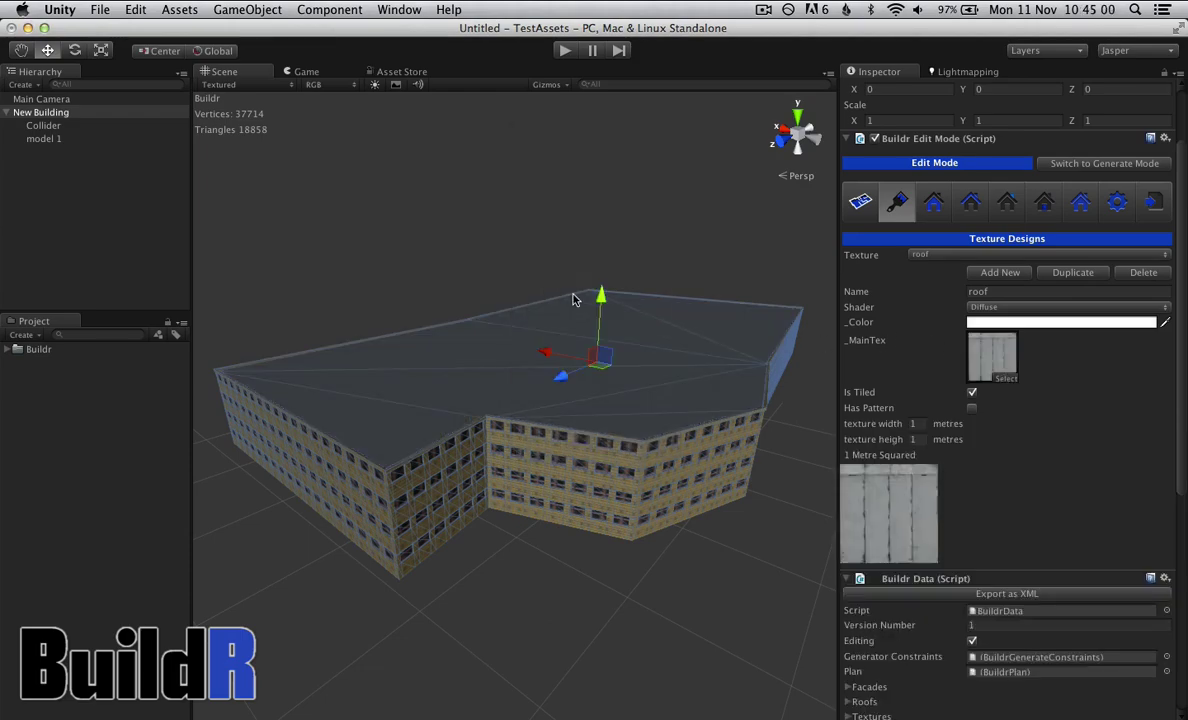
alt+drag(589, 588, 634, 505)
Step: Switch back to the bricks texture design and turn on Has Pattern
scroll(634, 519, down, 3)
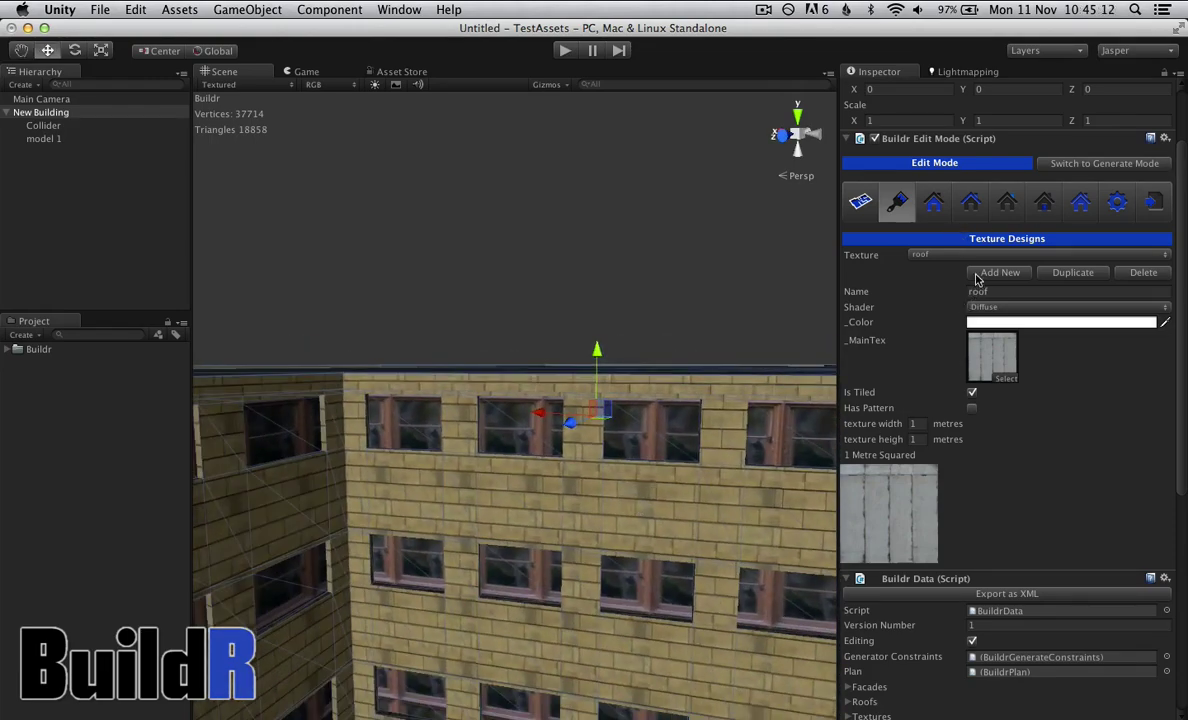
click(975, 255)
click(940, 226)
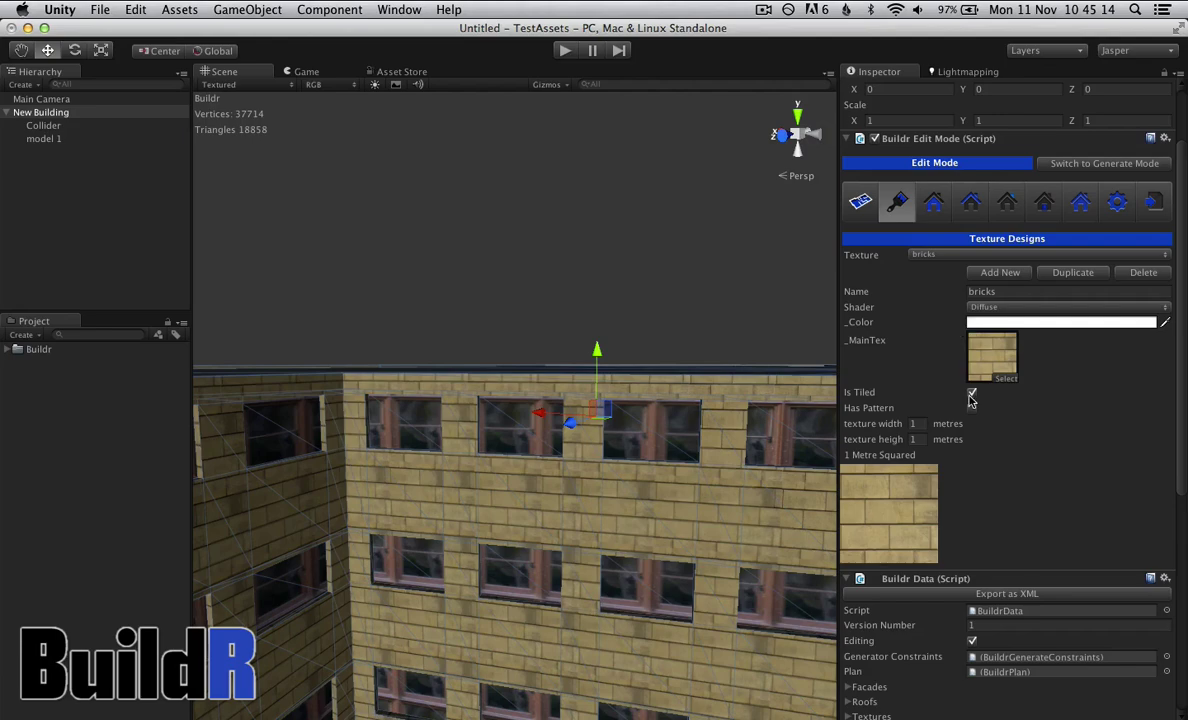
click(972, 409)
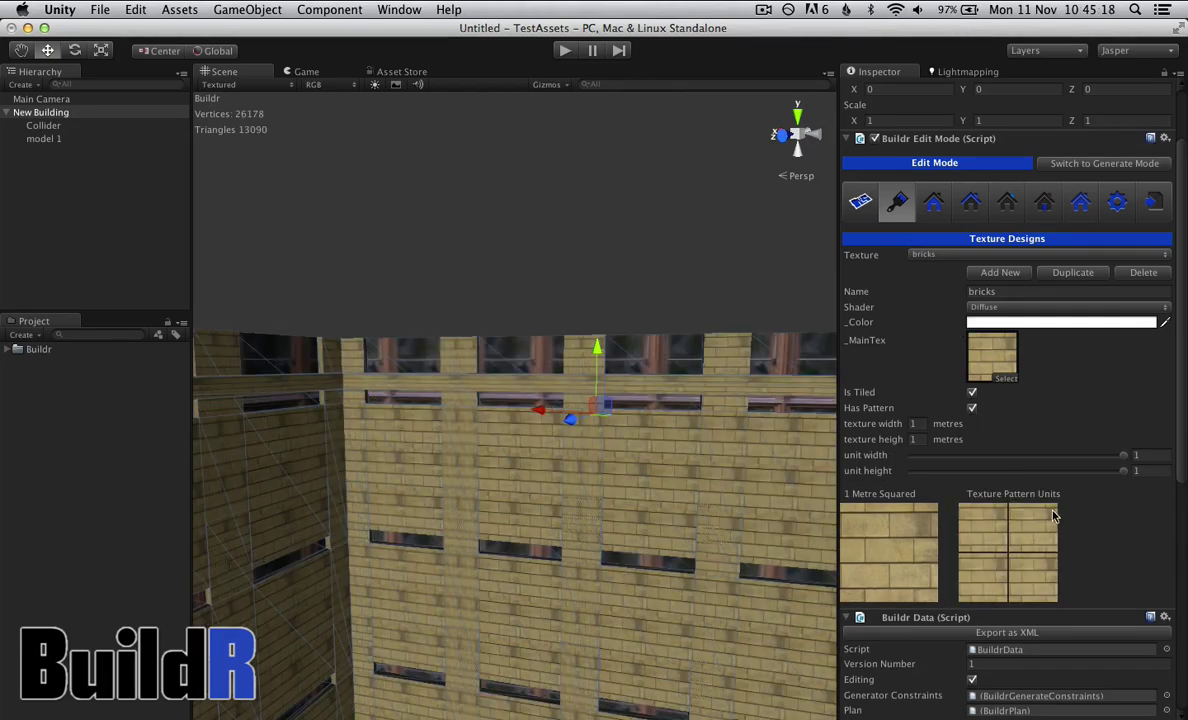
Step: Set the bricks pattern unit width to 0.244 and unit height to 0.136
alt+drag(782, 469, 652, 537)
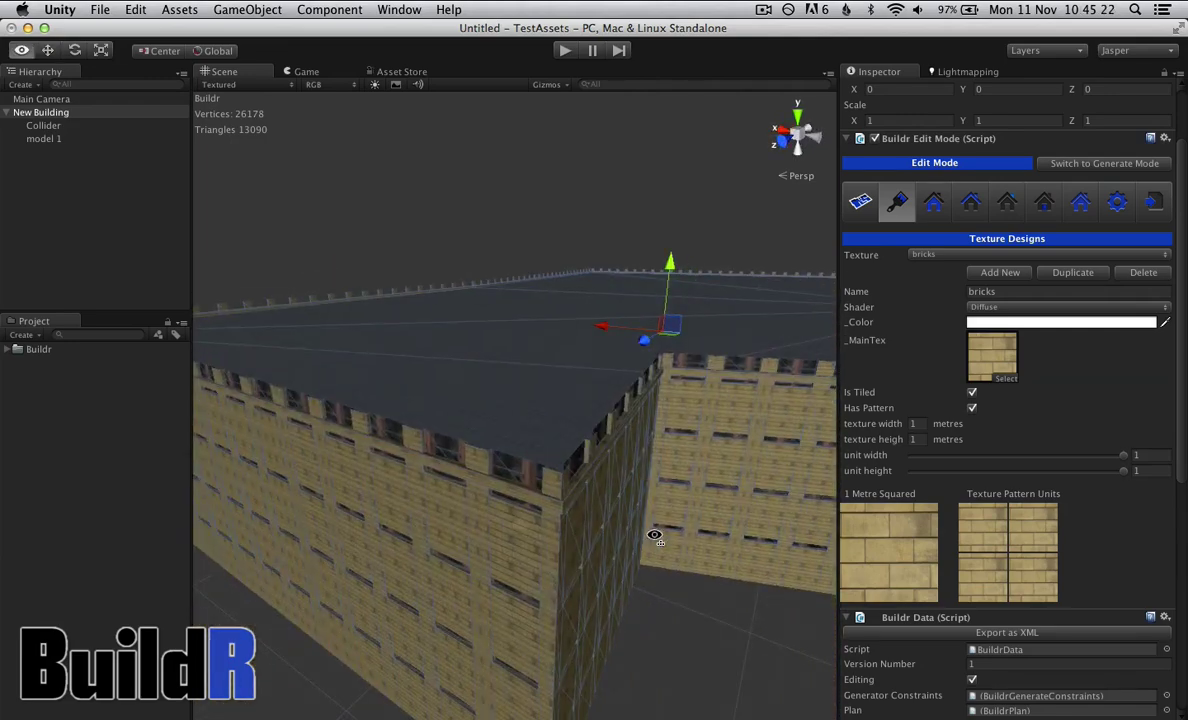
drag(987, 463, 918, 460)
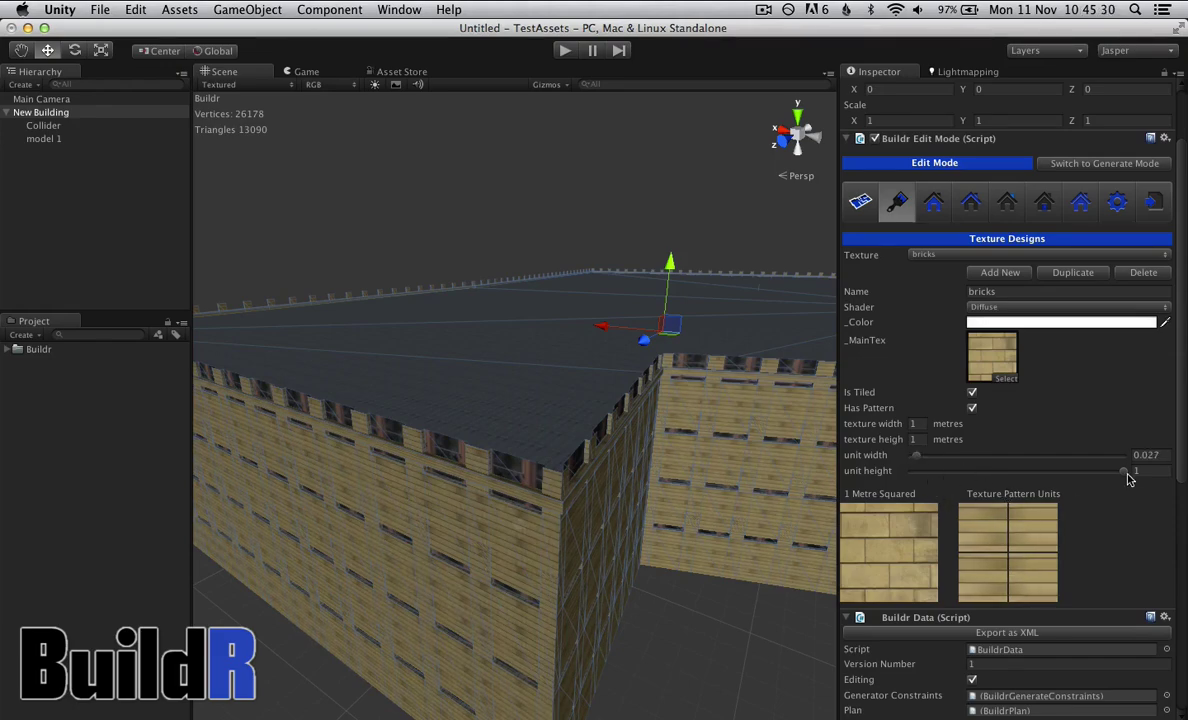
drag(1075, 472, 940, 482)
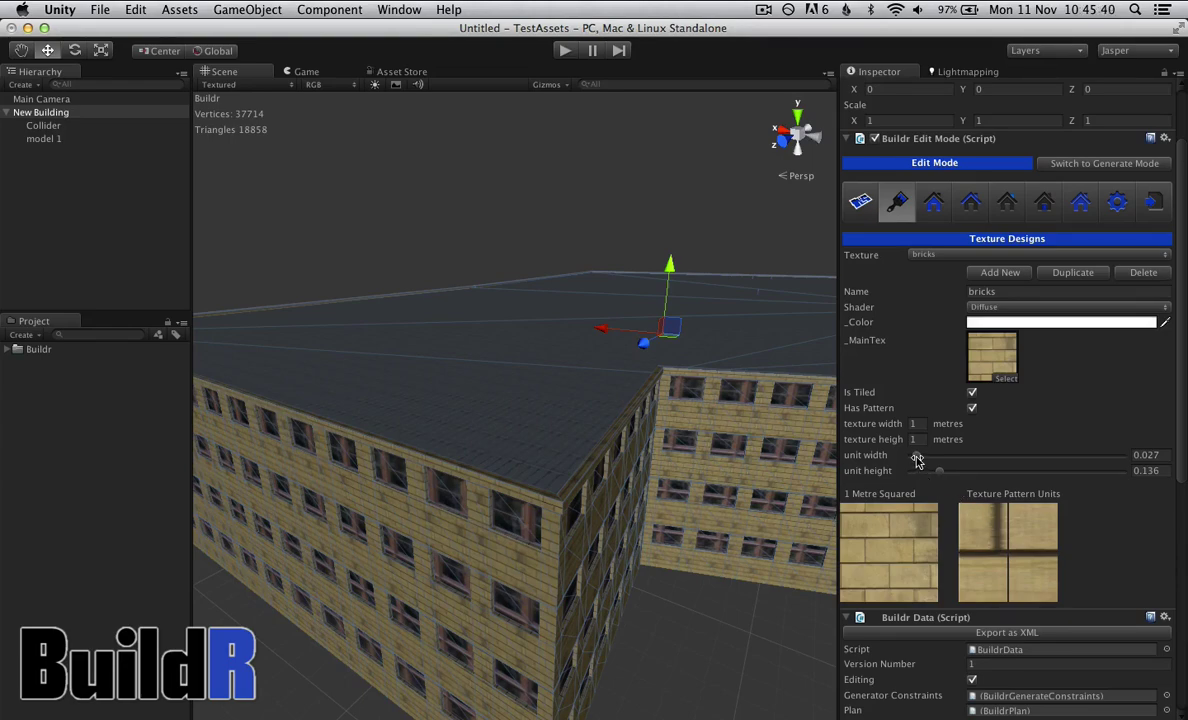
drag(917, 458, 963, 460)
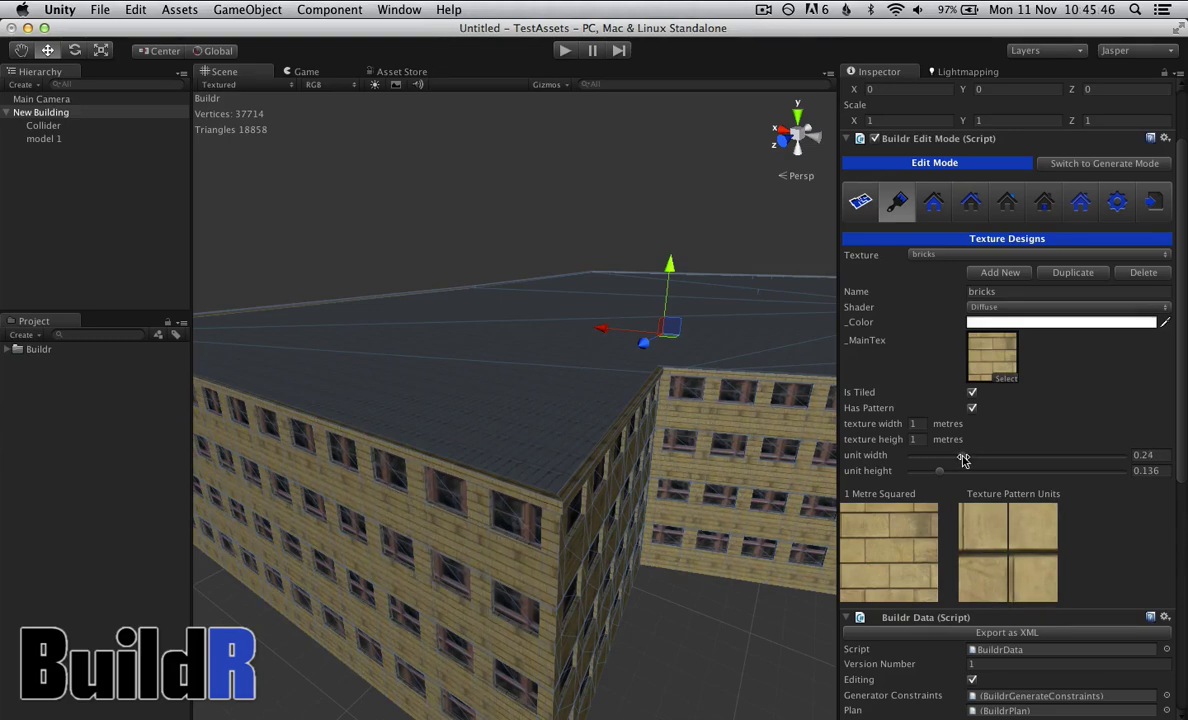
alt+drag(636, 515, 722, 555)
click(624, 203)
alt+drag(618, 363, 506, 342)
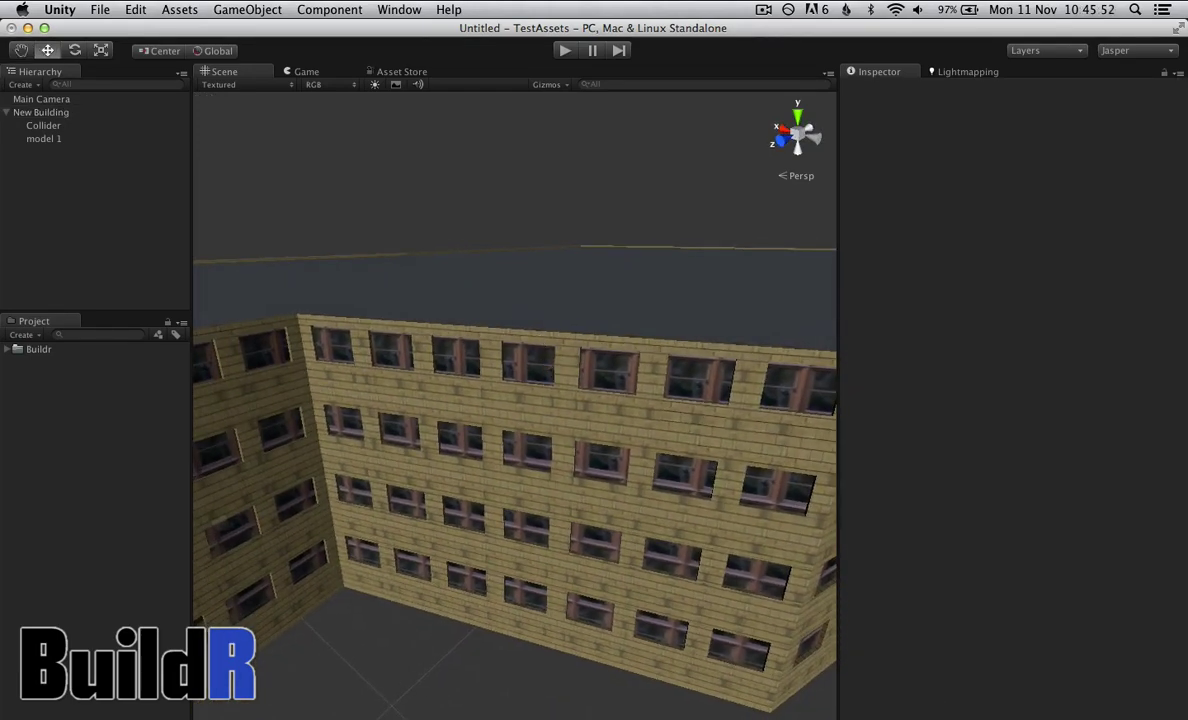
click(38, 112)
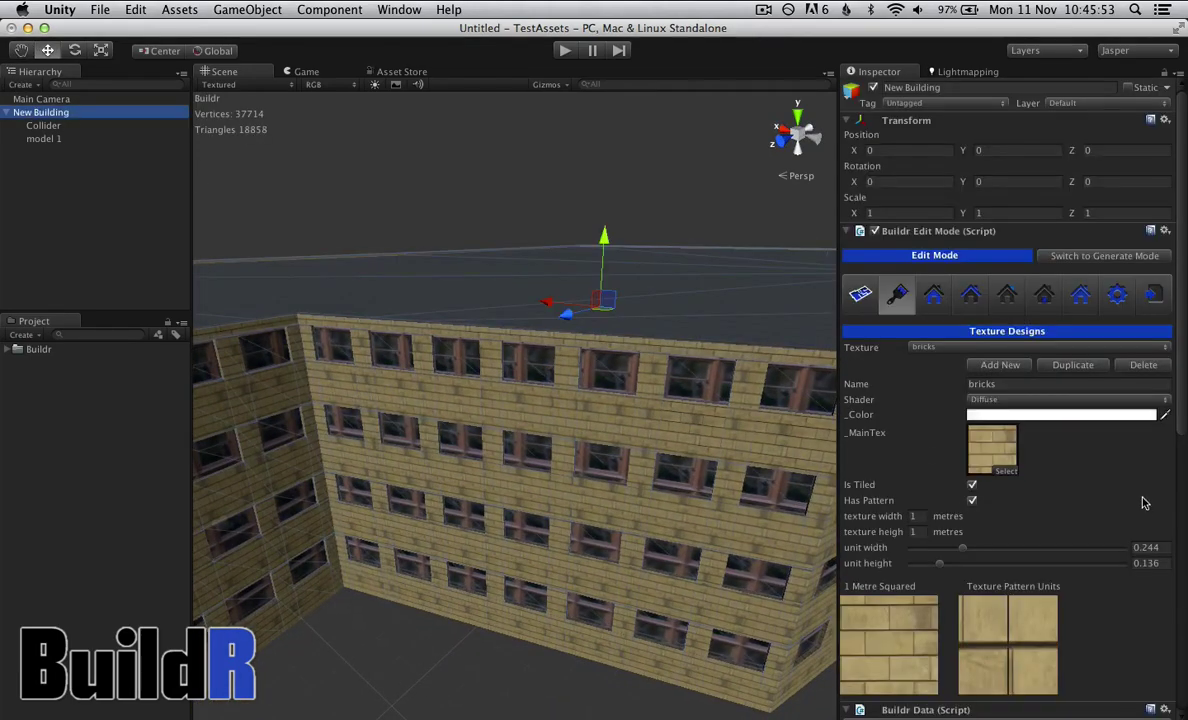
Step: Swap bricks to the orange BrickSmall image with 0.054 × 0.031 pattern units
click(1005, 470)
double_click(615, 298)
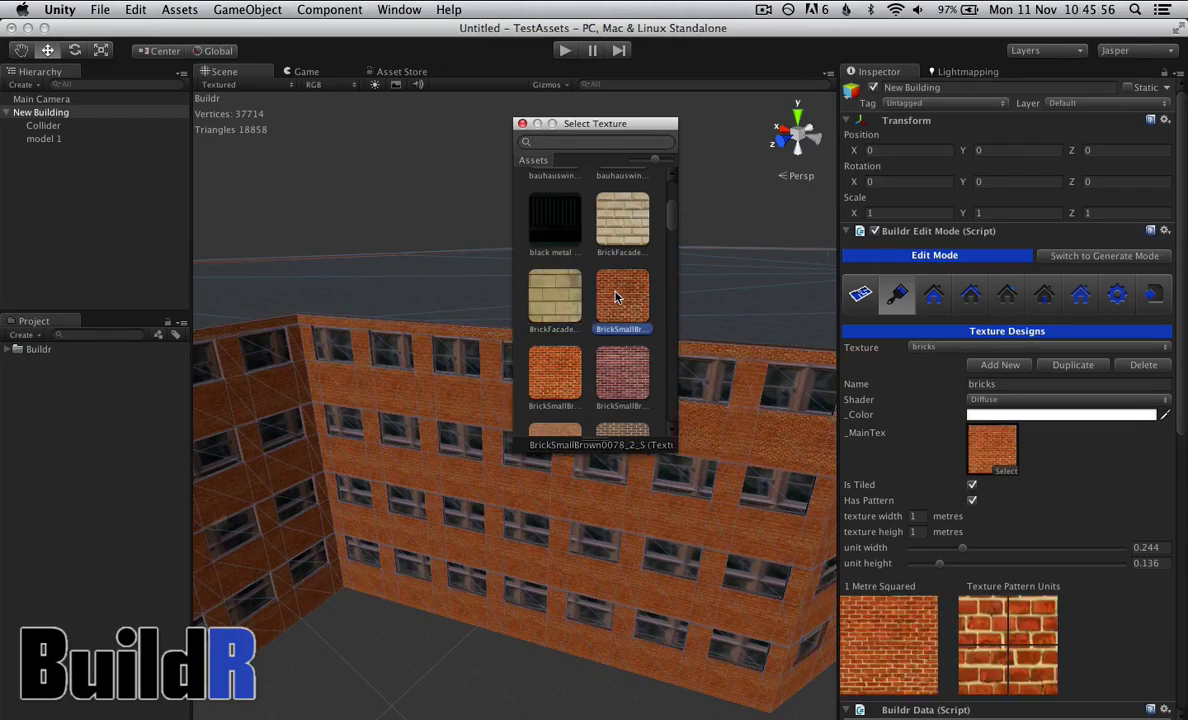
alt+scroll(615, 390, up, 5)
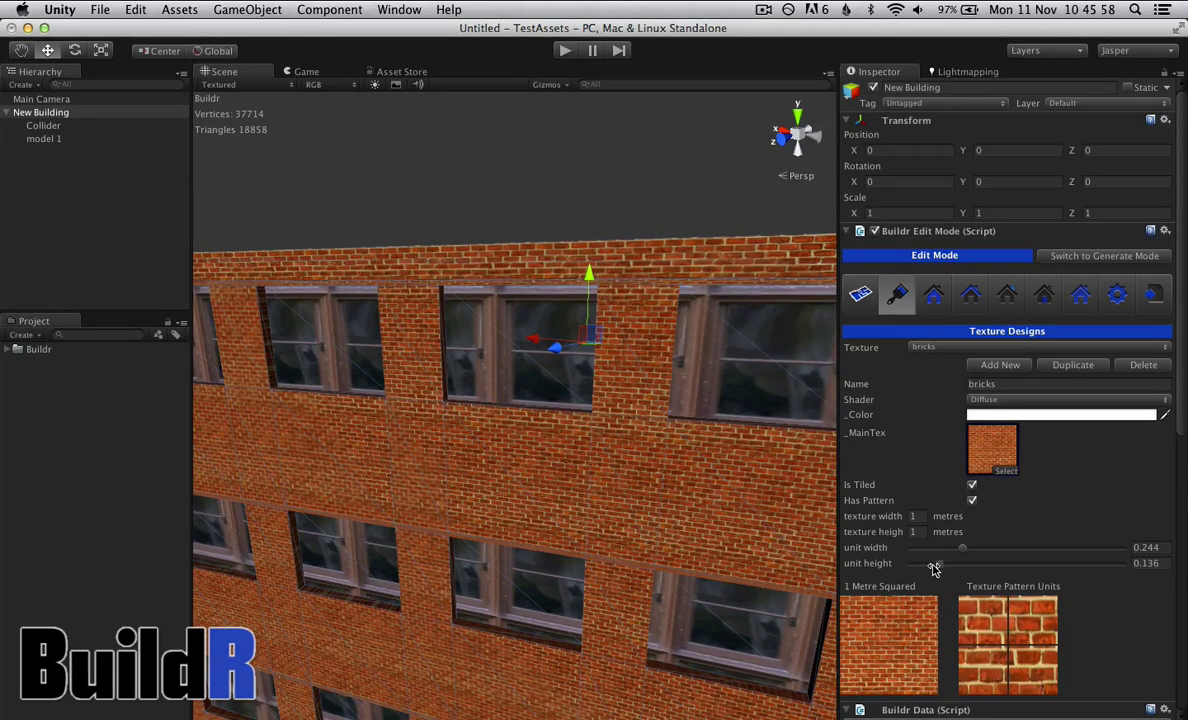
mouse_move(939, 563)
mouse_down()
mouse_move(916, 569)
mouse_move(997, 550)
mouse_move(923, 548)
mouse_up()
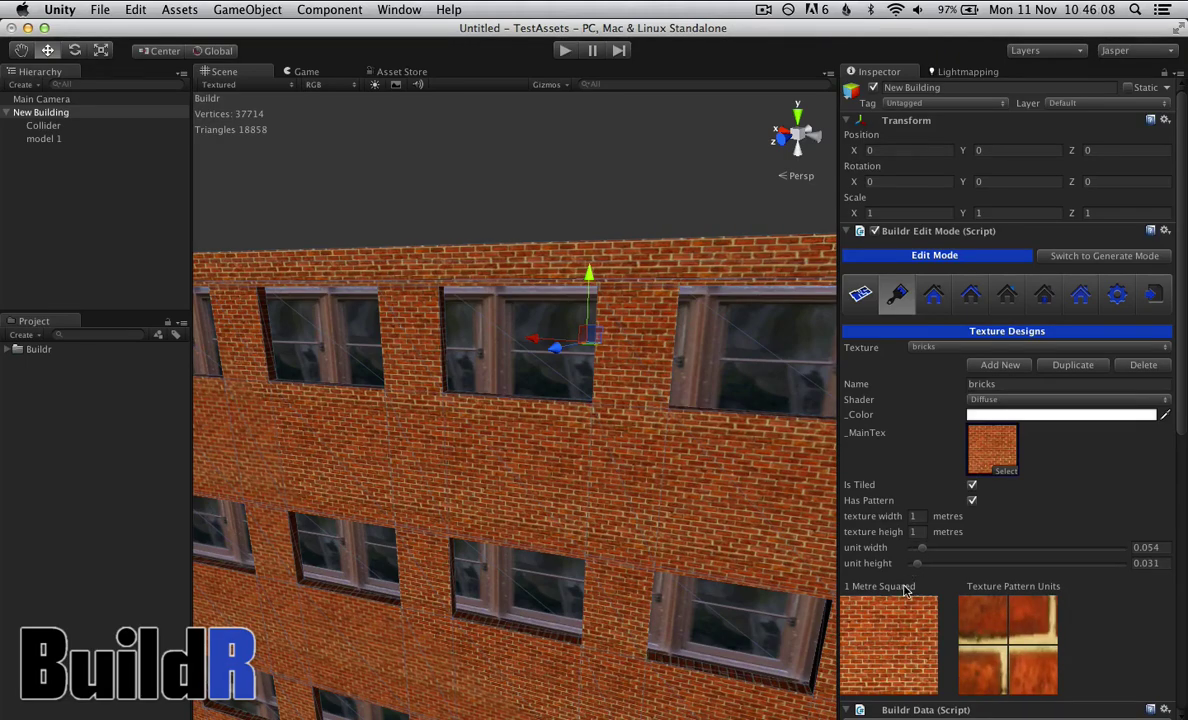
alt+drag(608, 542, 560, 485)
scroll(490, 463, down, 5)
Step: Untick tiling on the window texture and set tile x to 2 for double-pane windows
click(975, 347)
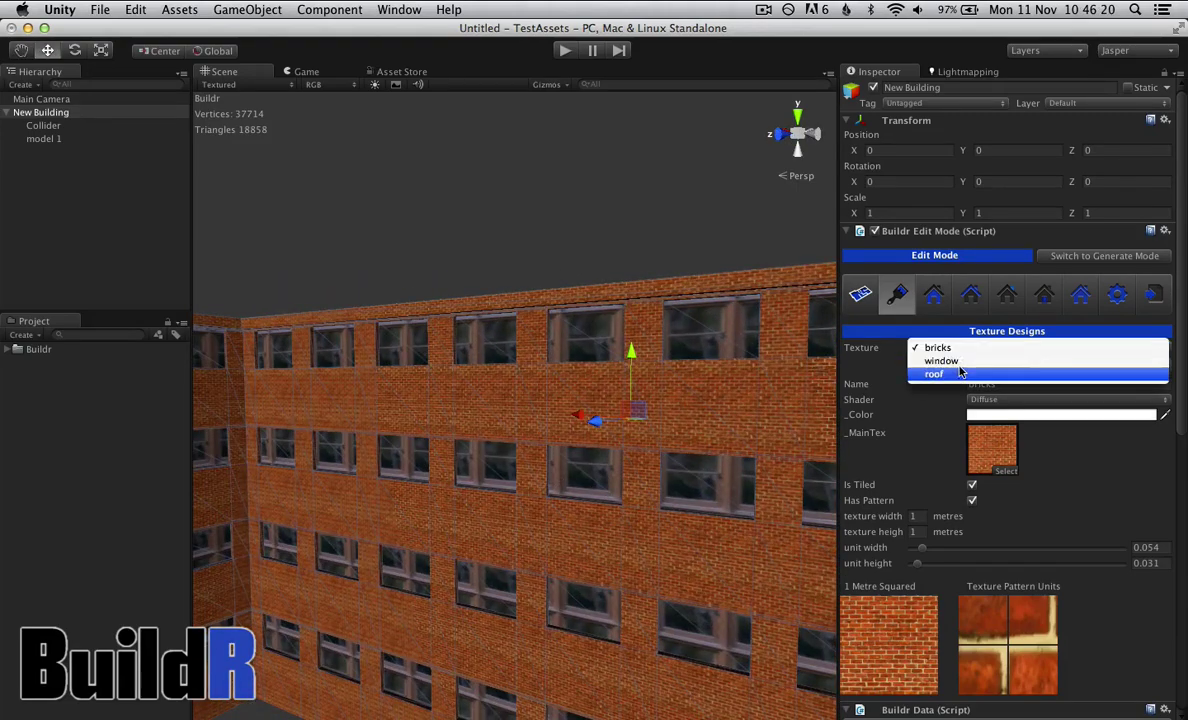
click(975, 359)
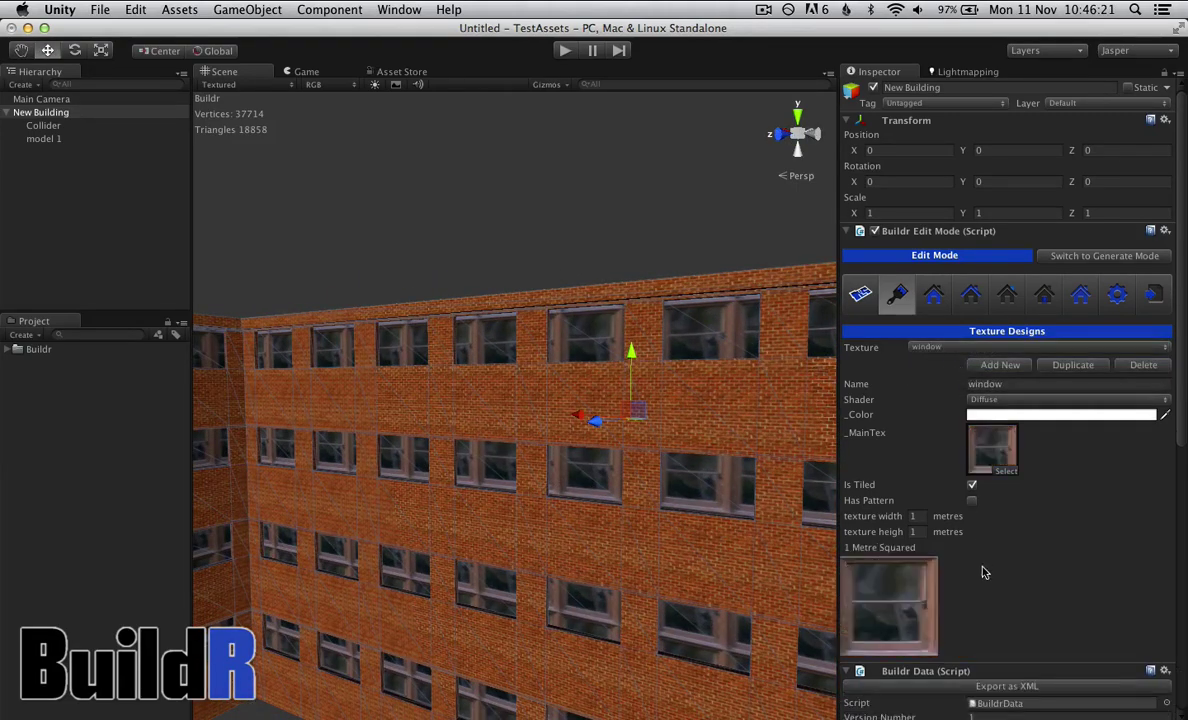
click(972, 486)
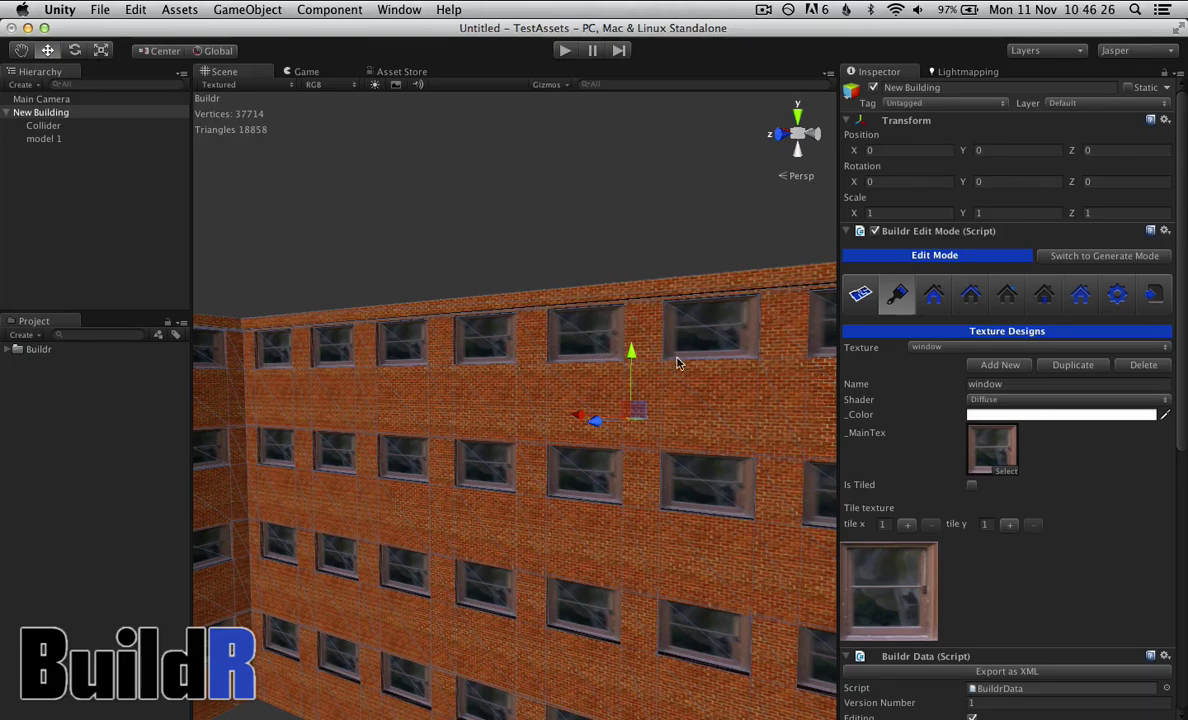
click(909, 526)
alt+drag(800, 512, 463, 466)
click(968, 347)
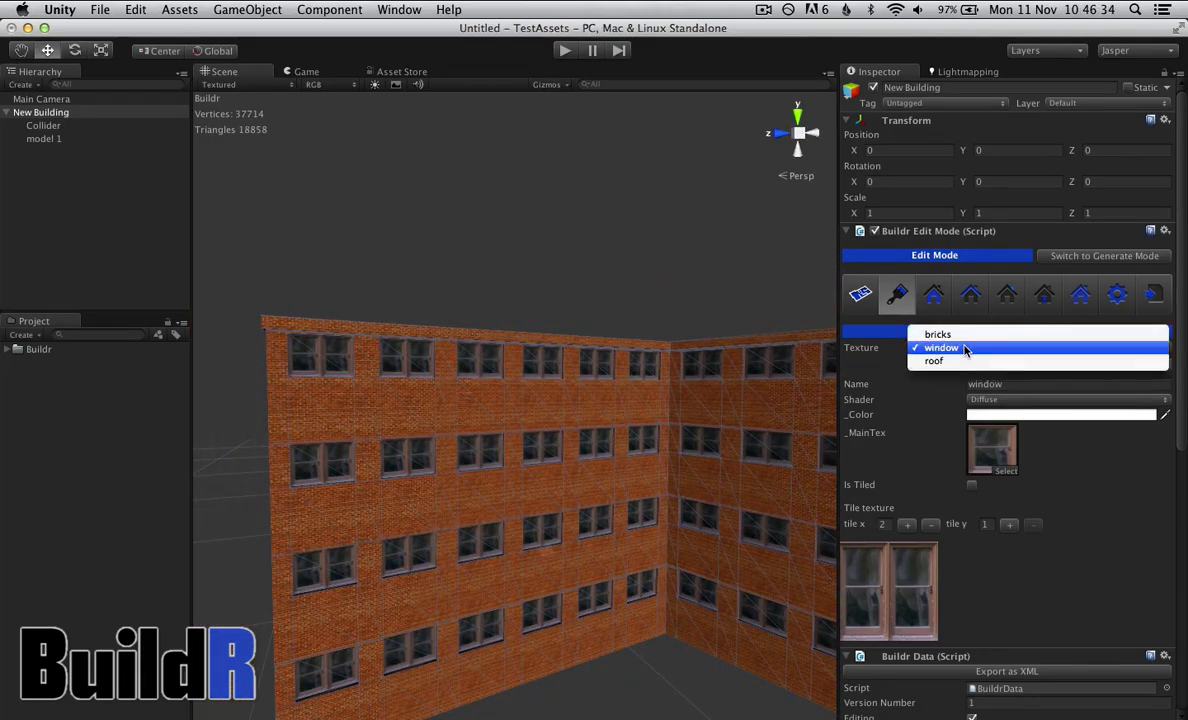
click(870, 371)
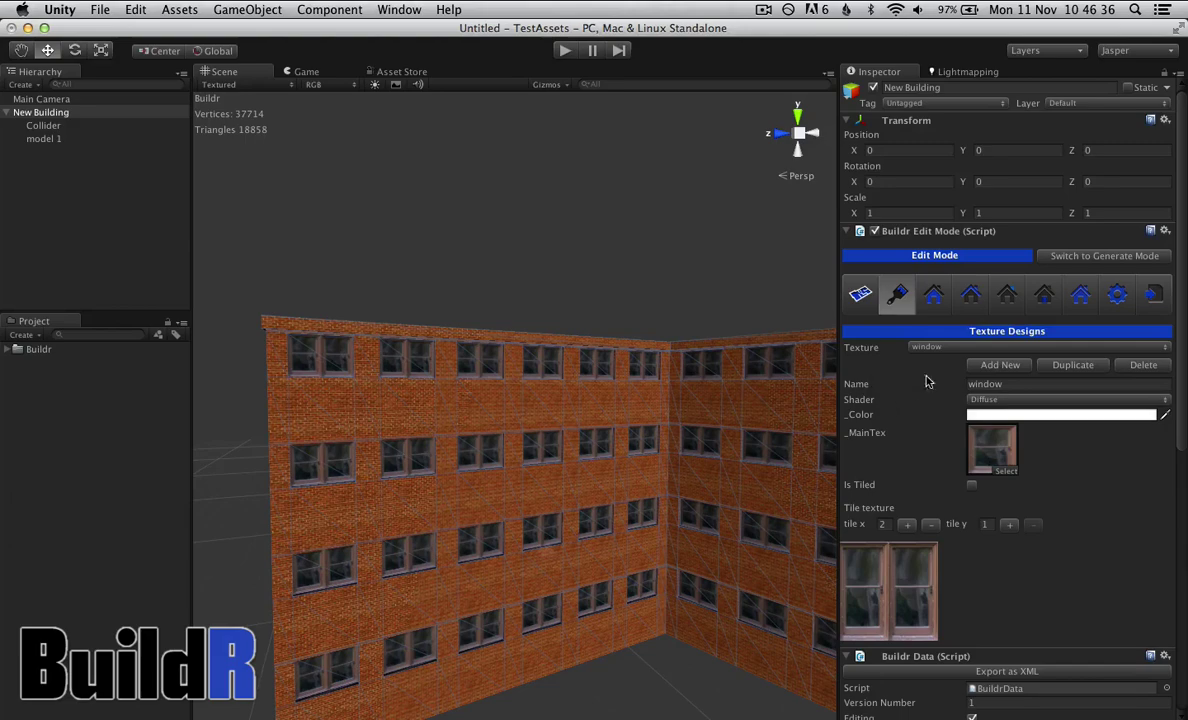
click(933, 293)
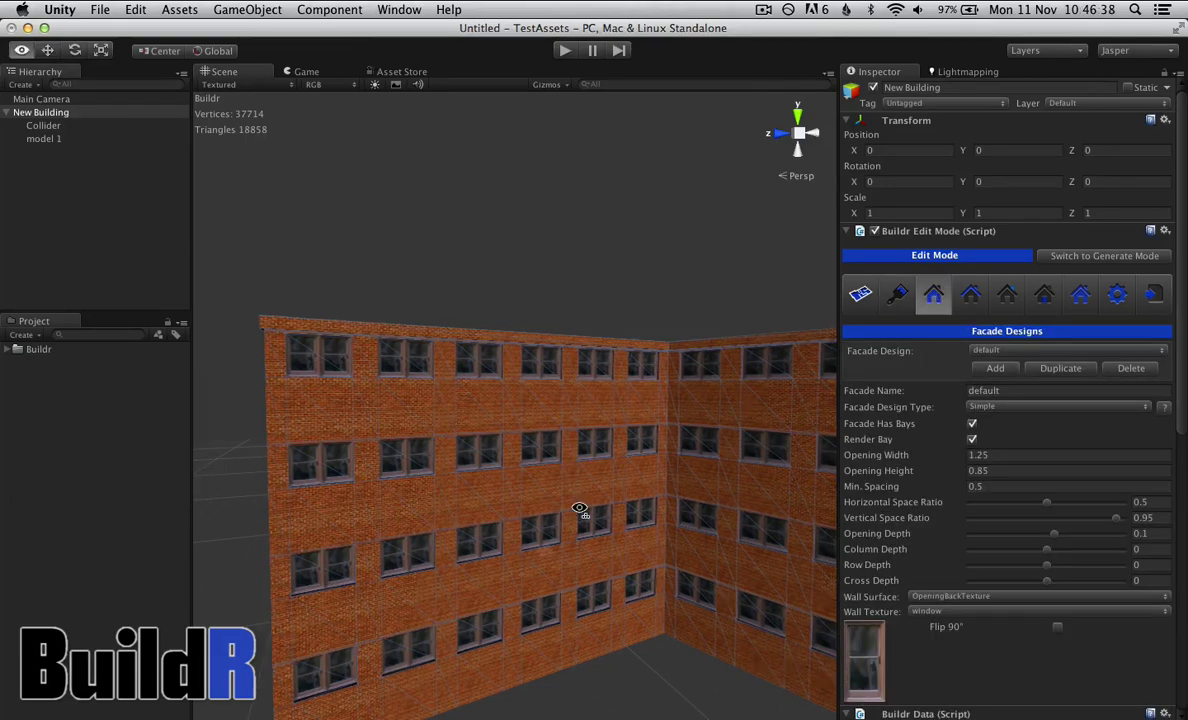
Step: Add facade design 'new facade 1' and change its type from Simple to Patterned
alt+drag(580, 509, 638, 558)
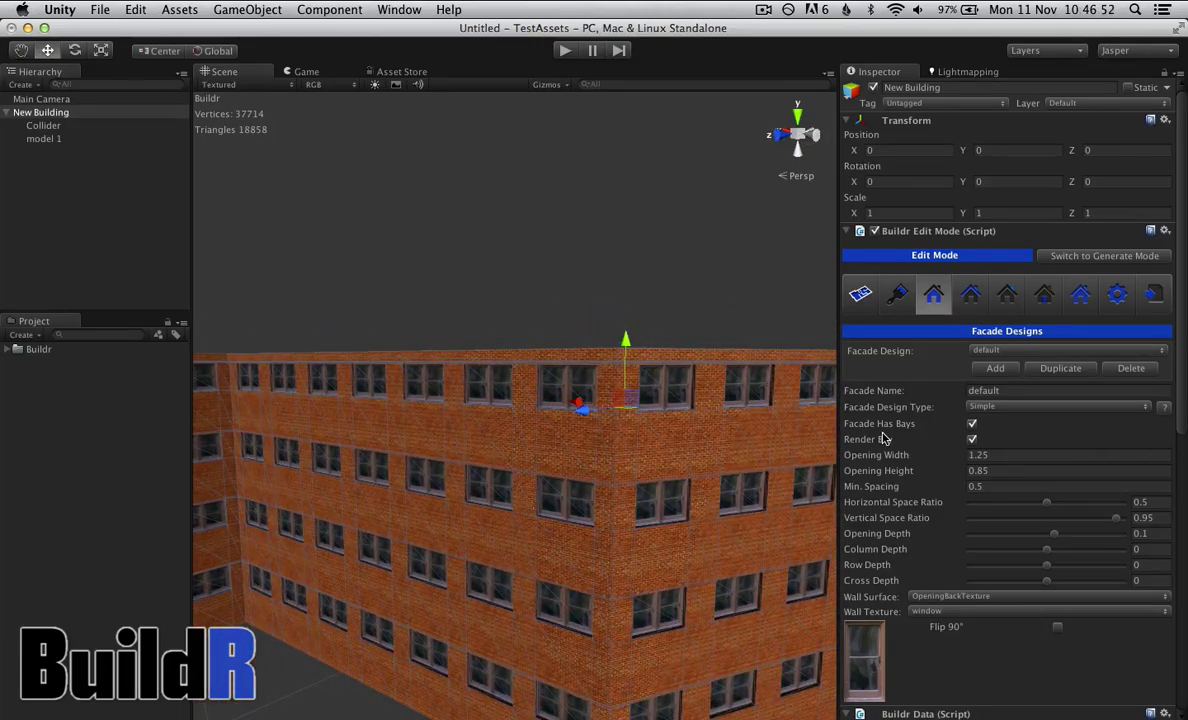
click(1000, 370)
click(996, 408)
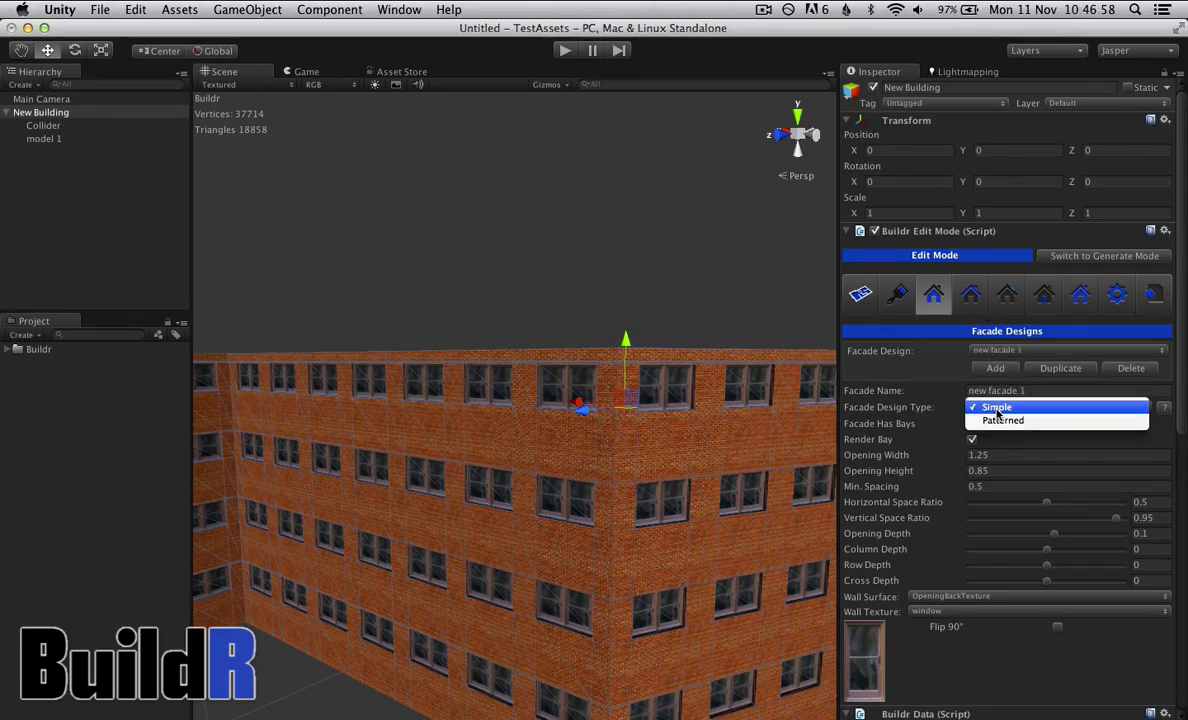
click(996, 408)
alt+drag(378, 468, 314, 469)
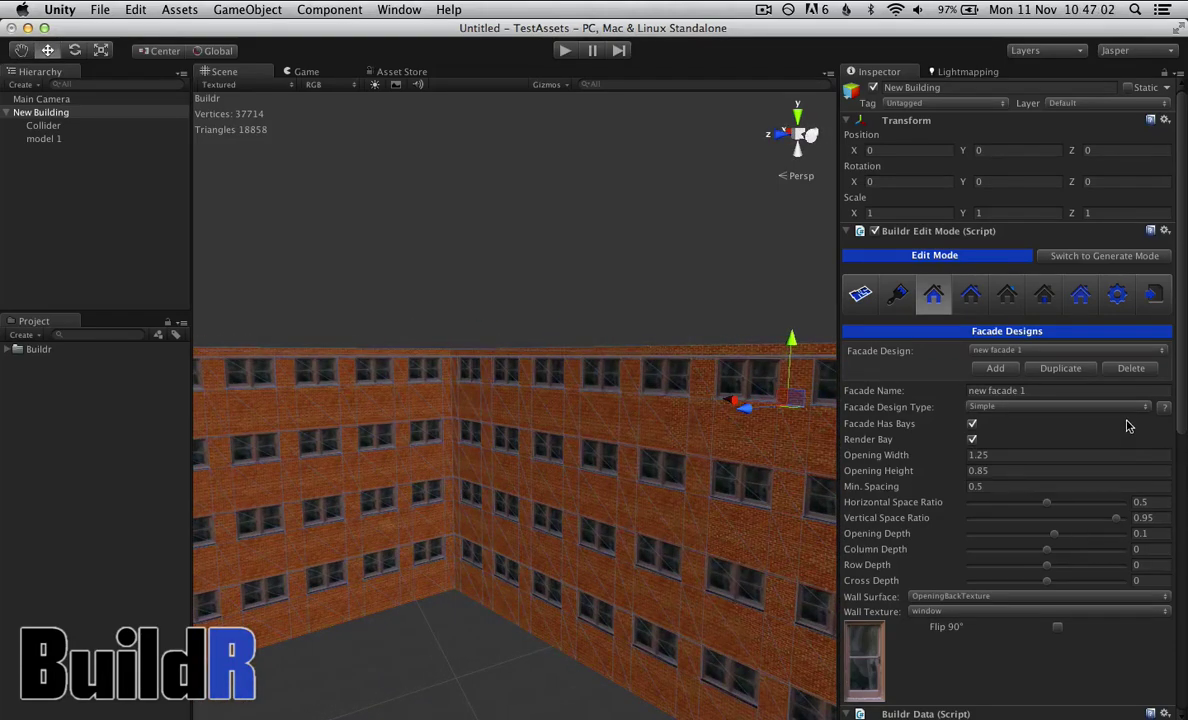
click(1042, 408)
click(1068, 419)
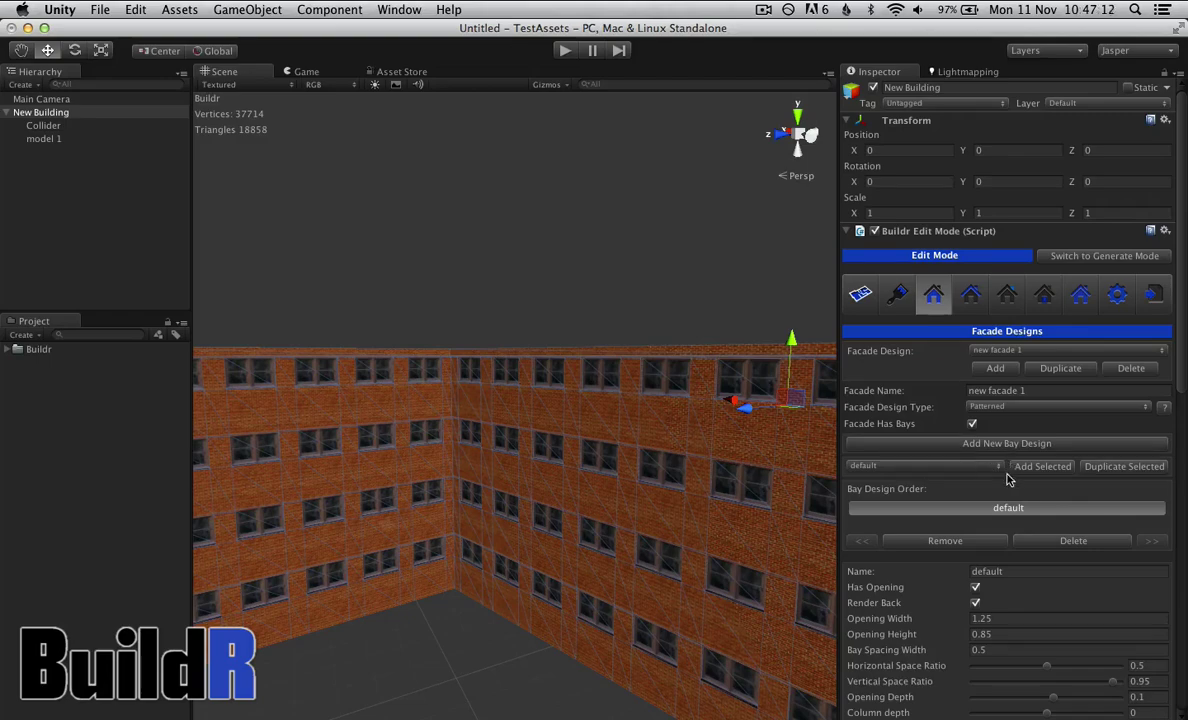
Step: Add 'new bay design 2' with opening width 2.12 and opening height 0.47
scroll(995, 652, down, 5)
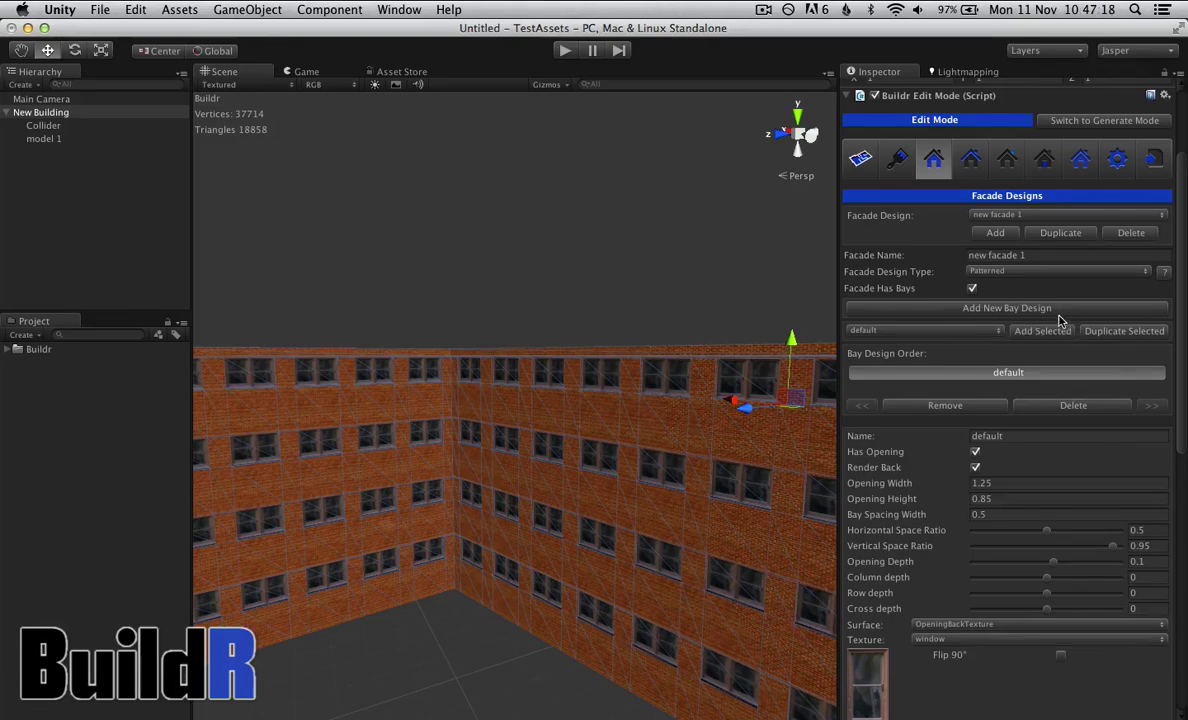
click(980, 309)
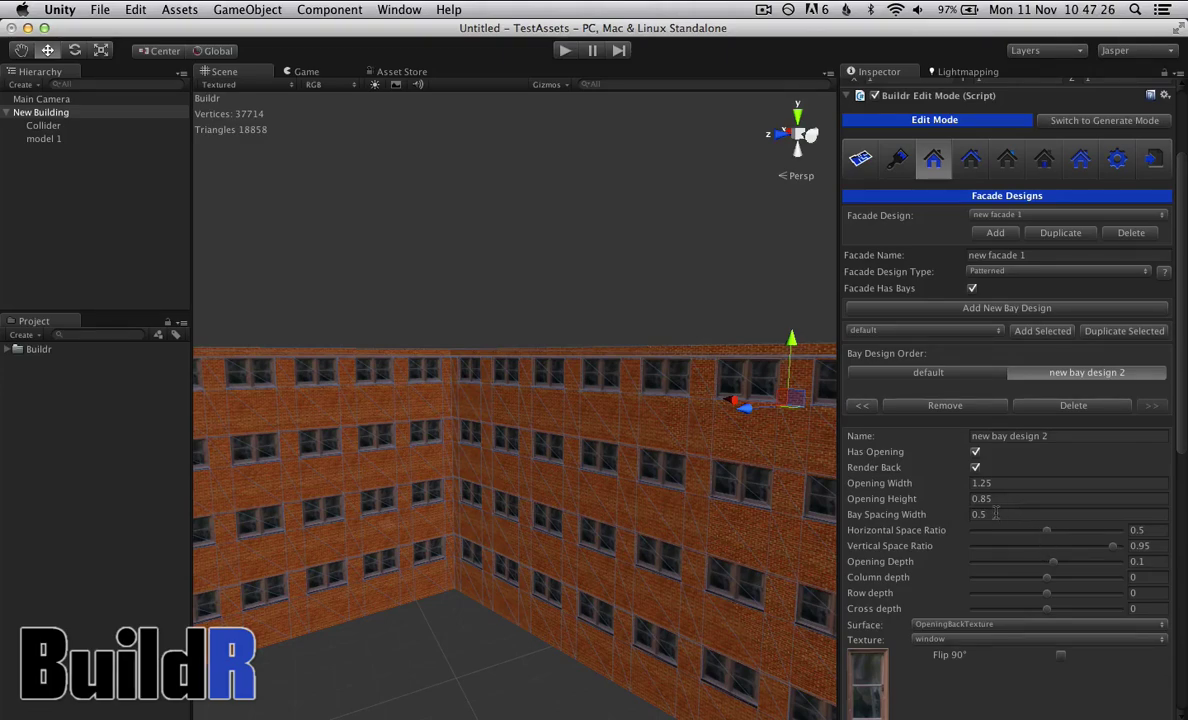
click(880, 503)
drag(873, 503, 948, 492)
alt+drag(331, 504, 399, 487)
scroll(425, 522, down, 10)
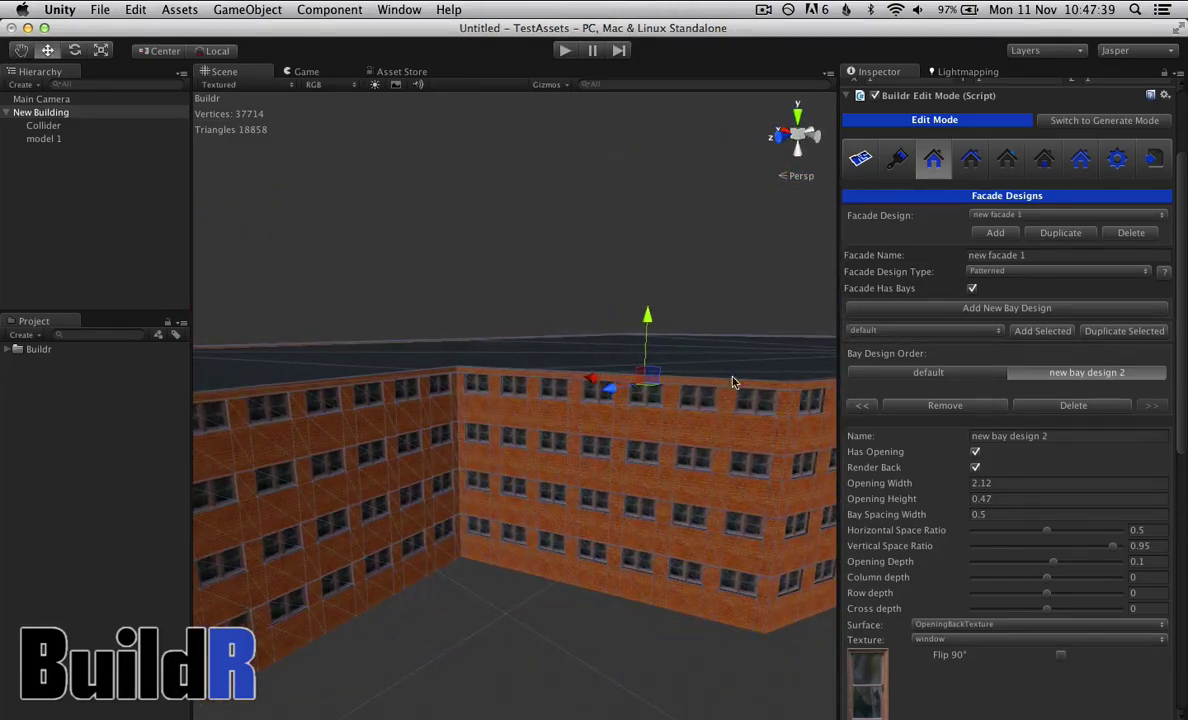
click(969, 163)
Step: Change the roof style to Mansard
alt+drag(684, 286, 708, 392)
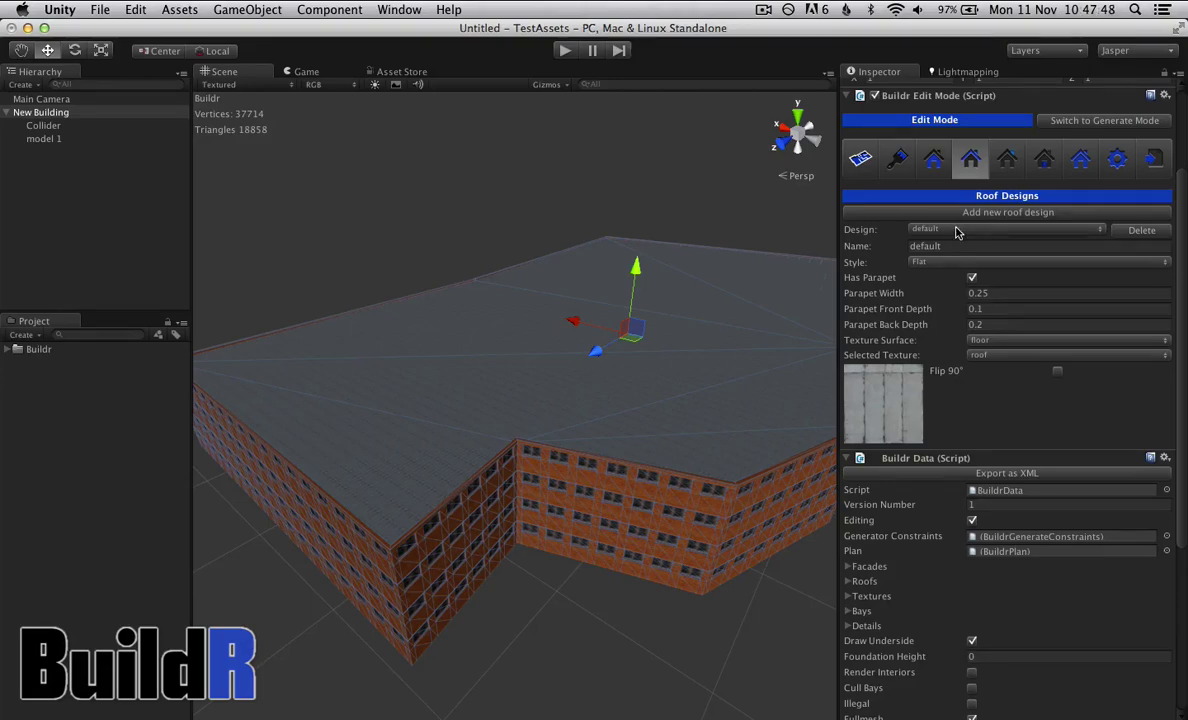
click(955, 263)
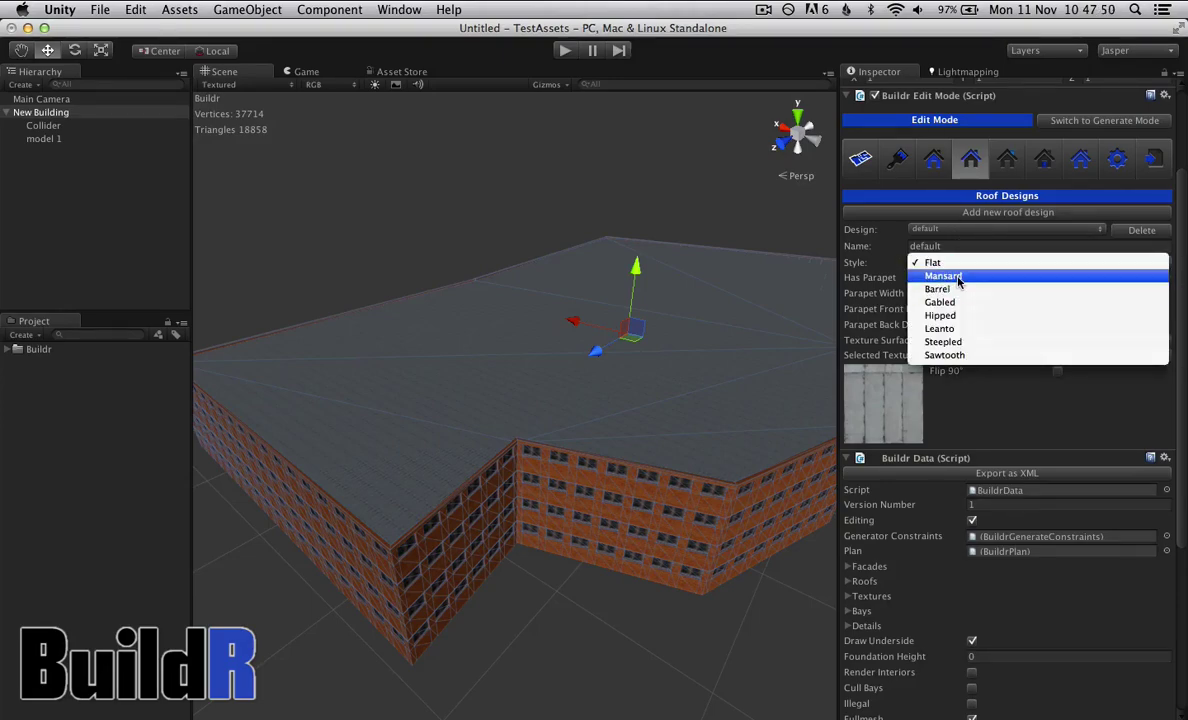
click(950, 276)
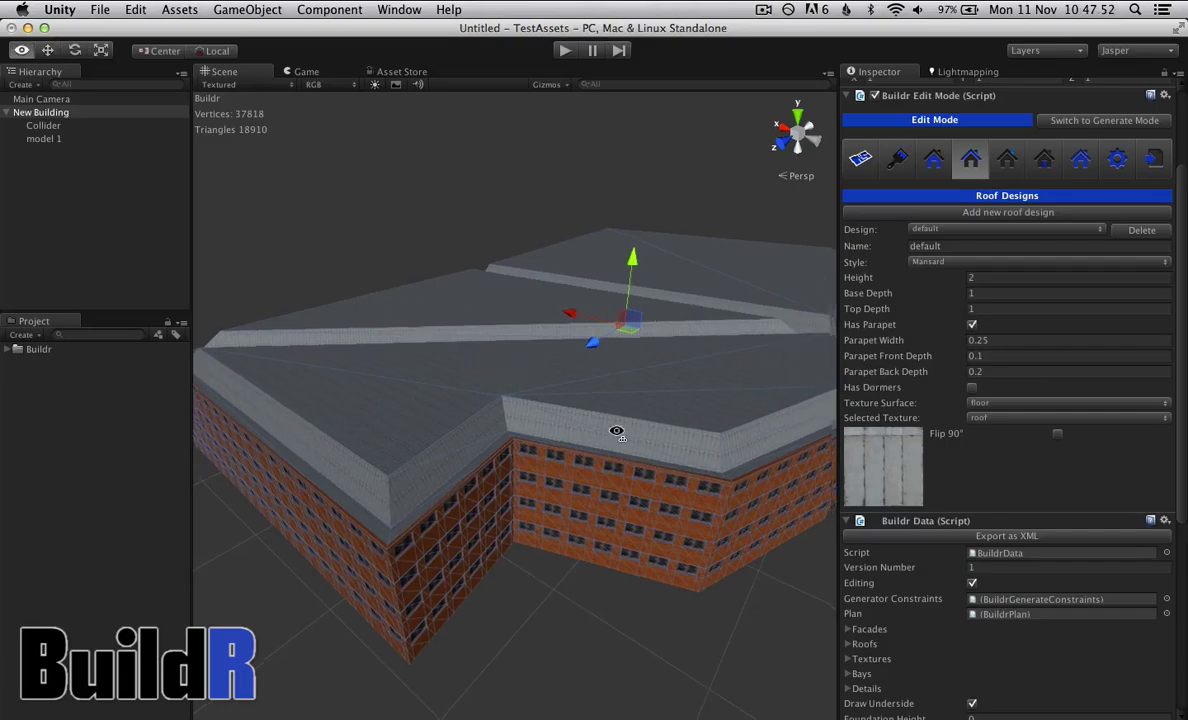
alt+drag(610, 431, 703, 455)
scroll(715, 410, up, 3)
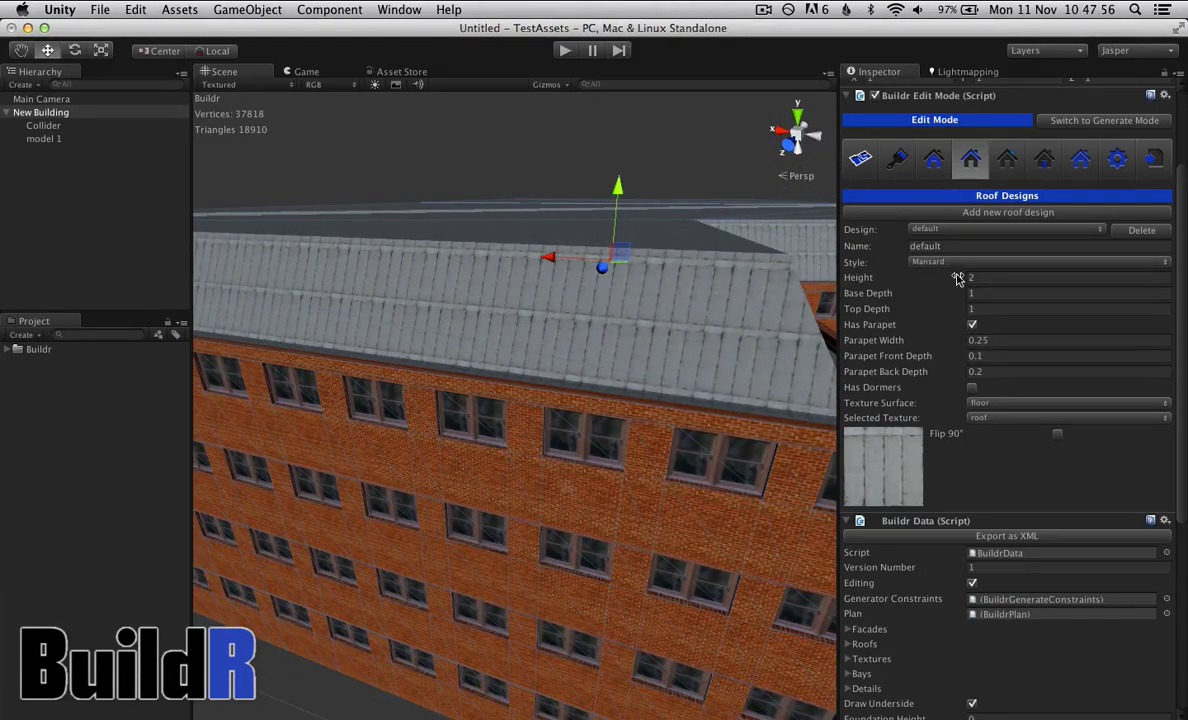
Step: Turn on dormers and raise the dormer height to 1.66
click(972, 387)
alt+drag(645, 402, 543, 398)
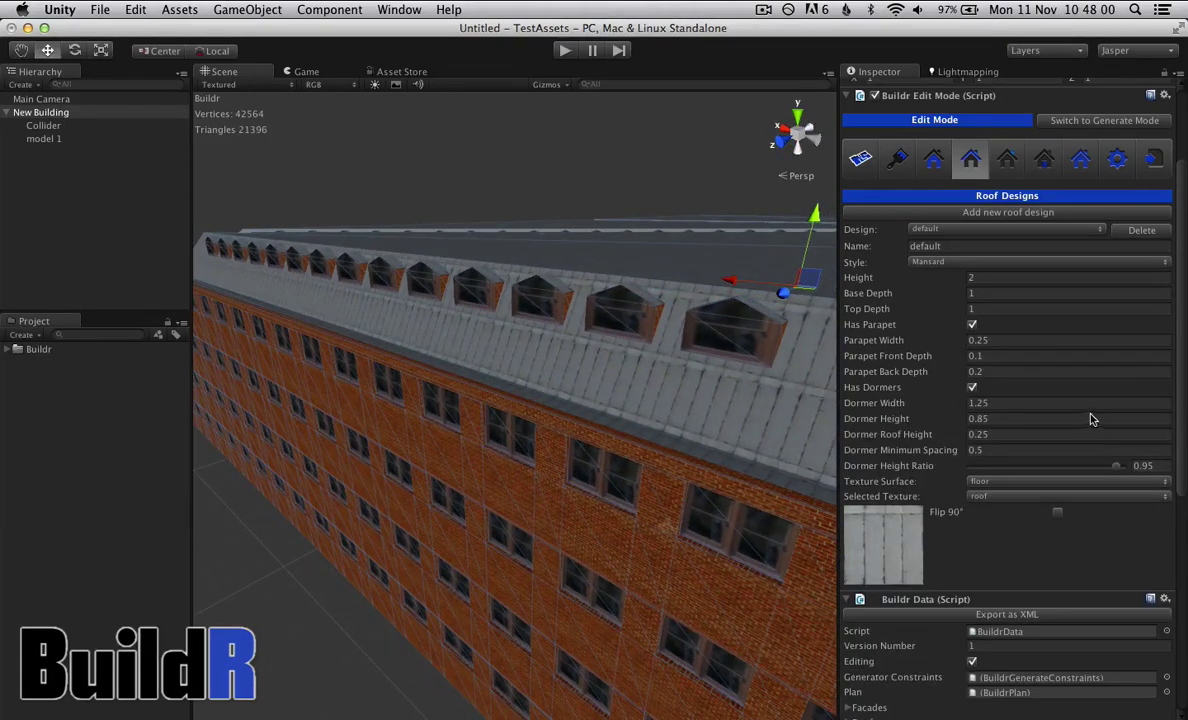
drag(891, 418, 925, 420)
alt+drag(671, 363, 620, 348)
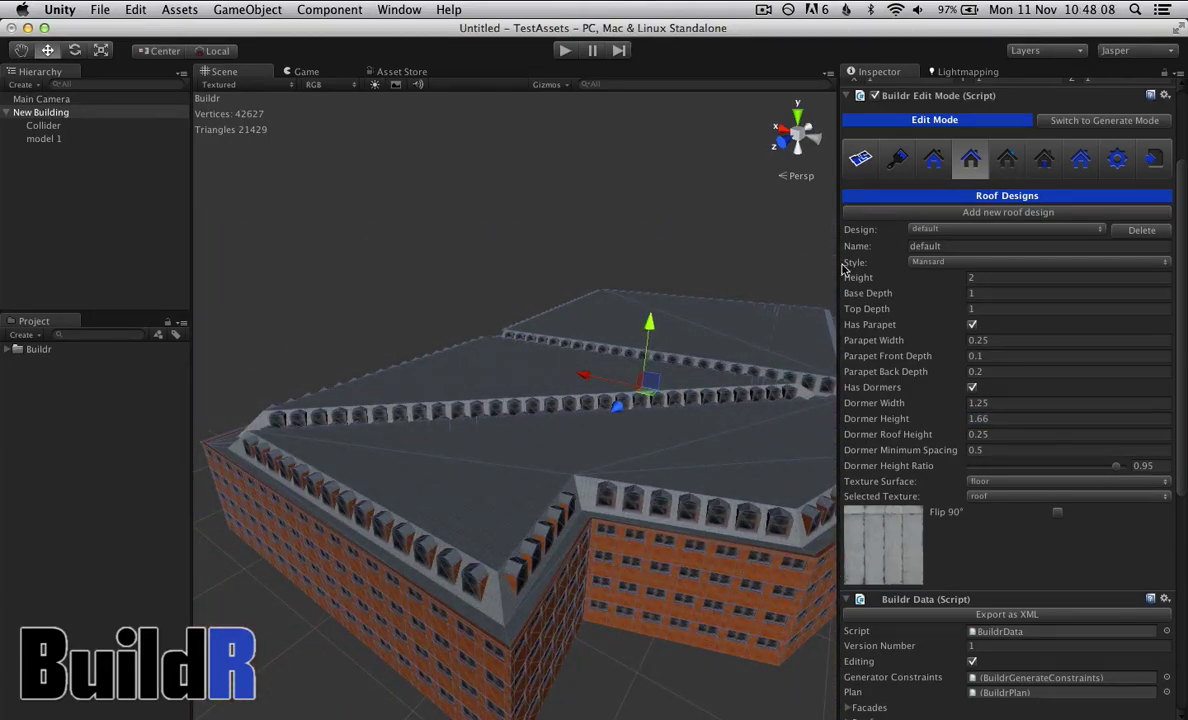
Step: Preview the Leanto and Barrel roof styles
click(932, 262)
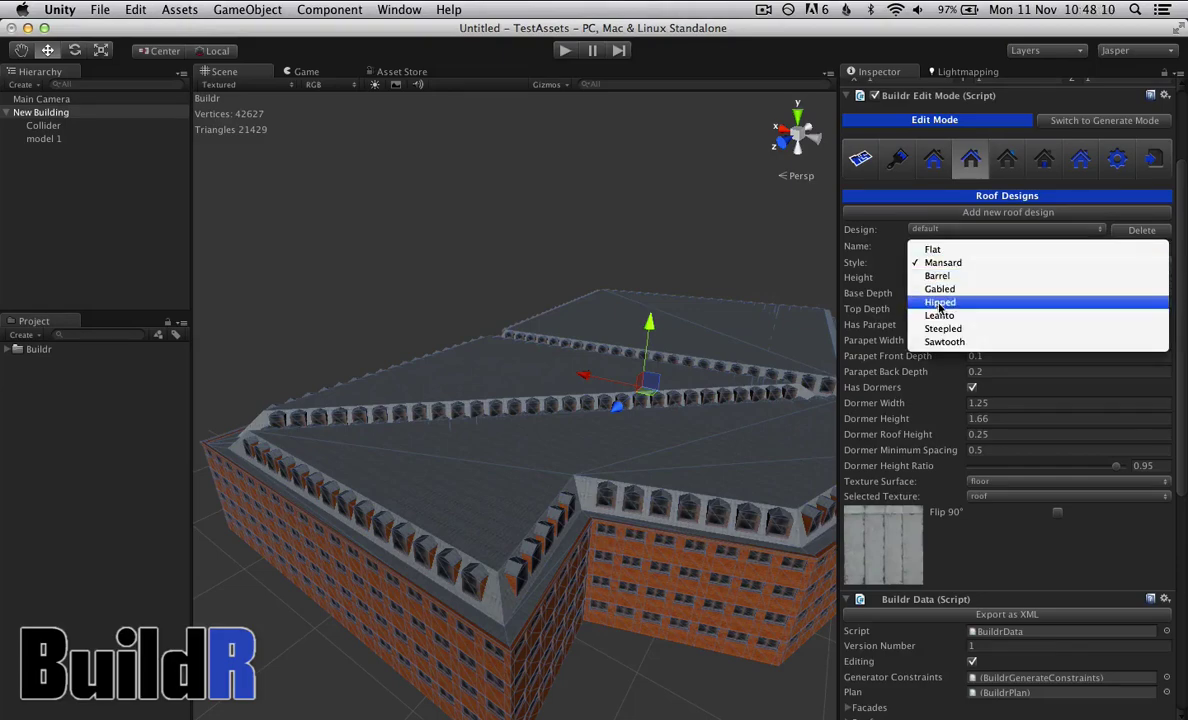
click(940, 315)
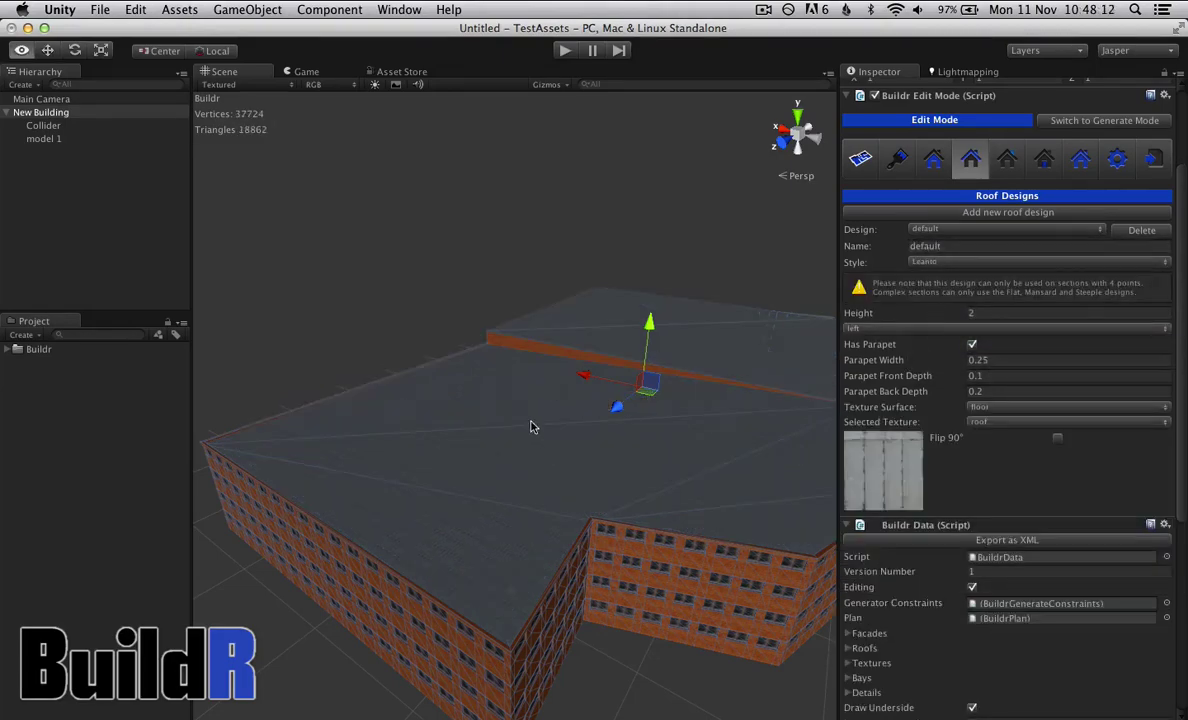
alt+drag(530, 424, 572, 416)
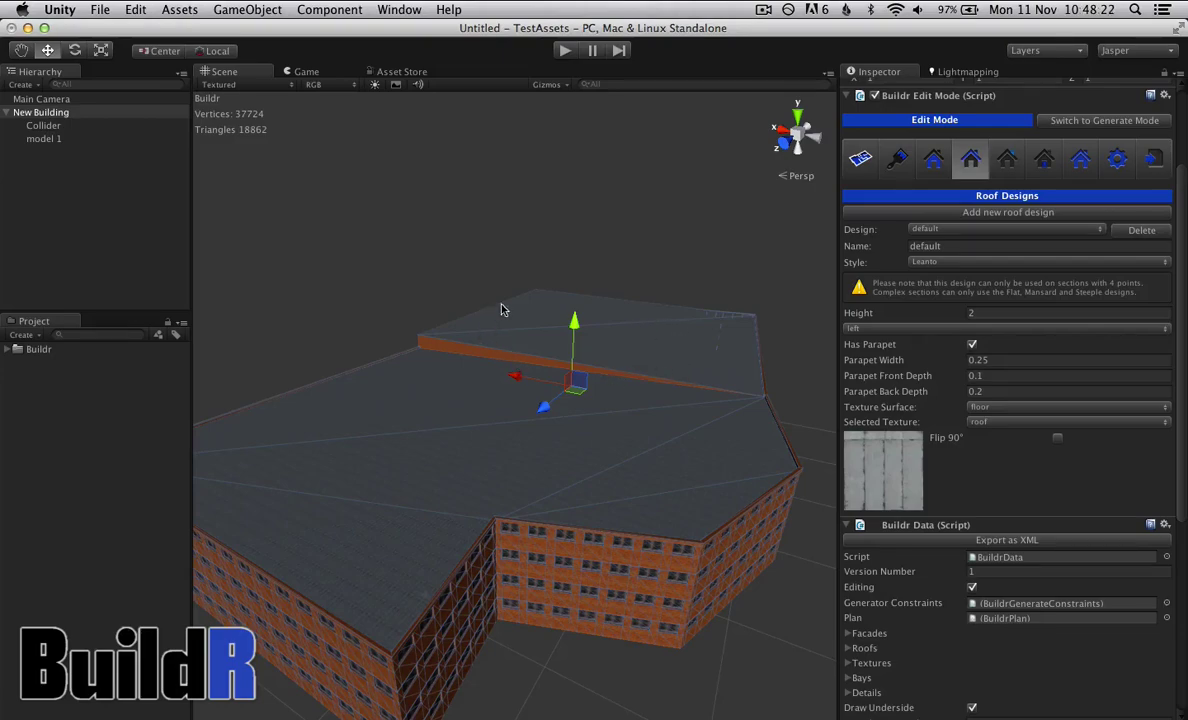
right_drag(438, 432, 394, 429)
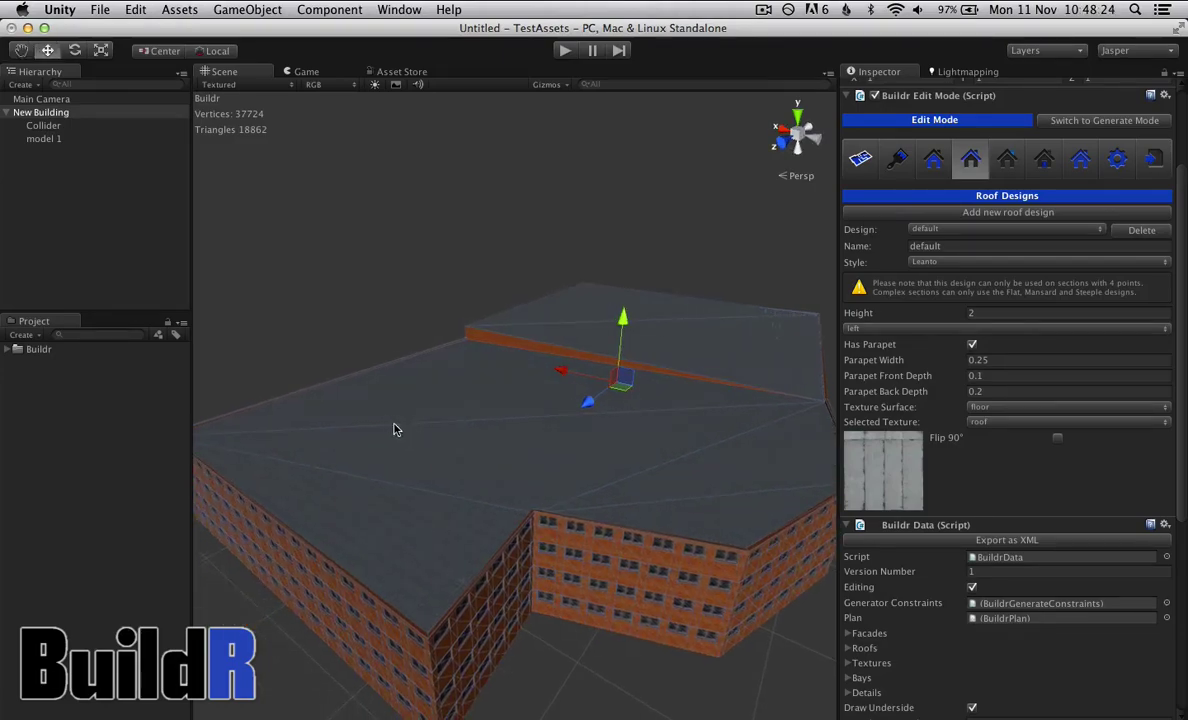
click(918, 262)
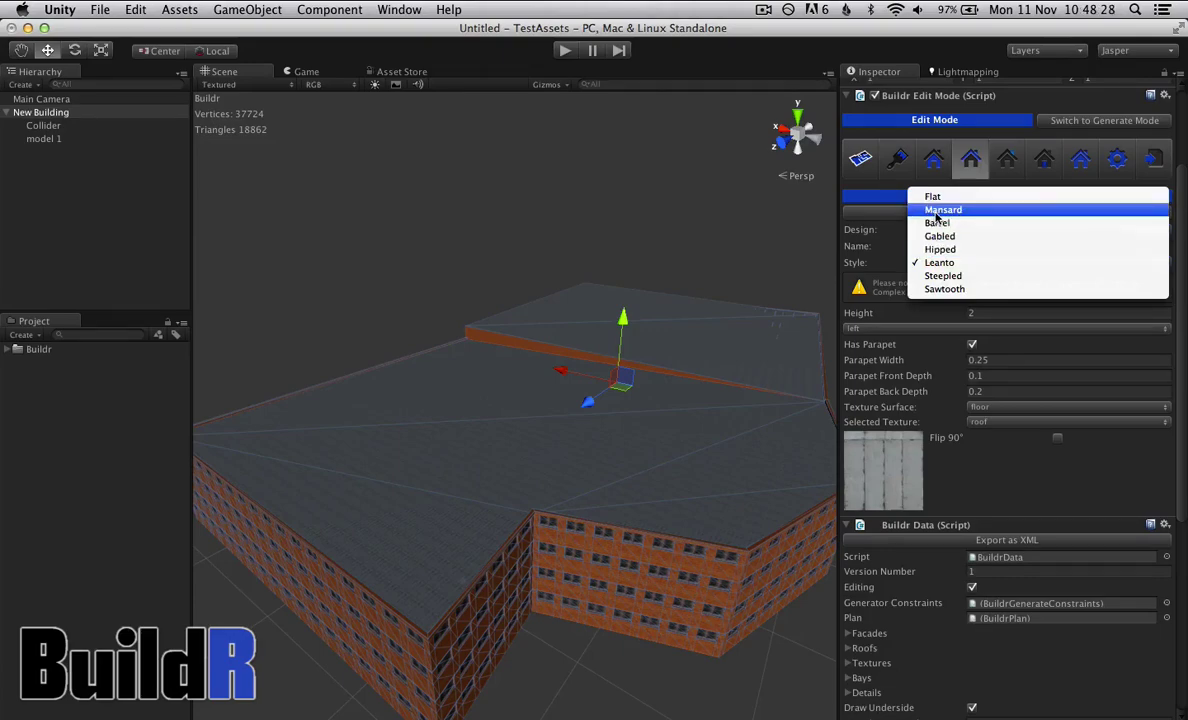
click(937, 223)
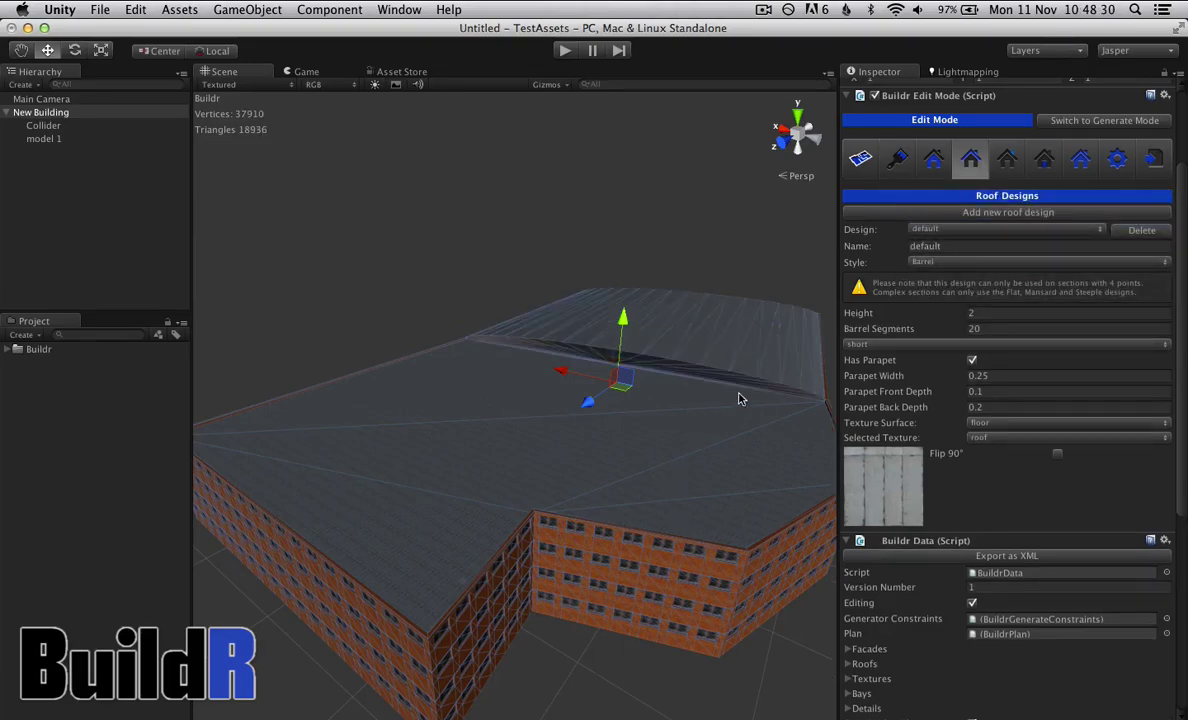
Step: Try the Hipped and Sawtooth roof styles, then set the roof back to Flat
click(915, 263)
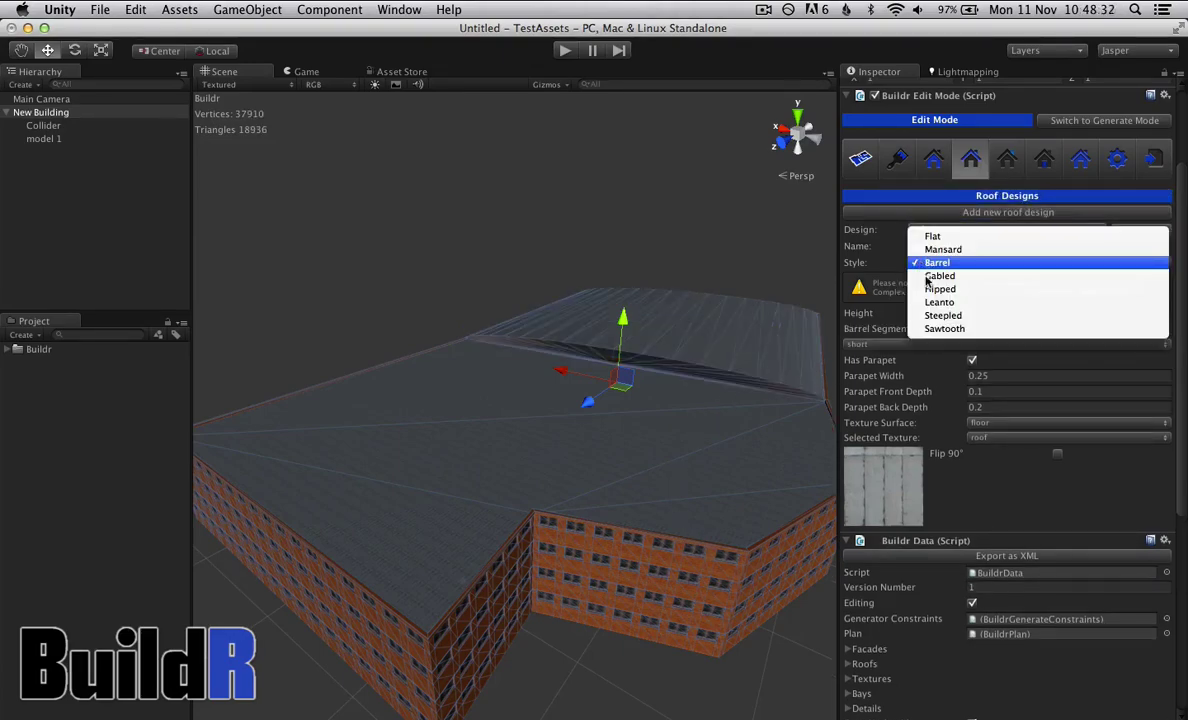
click(940, 289)
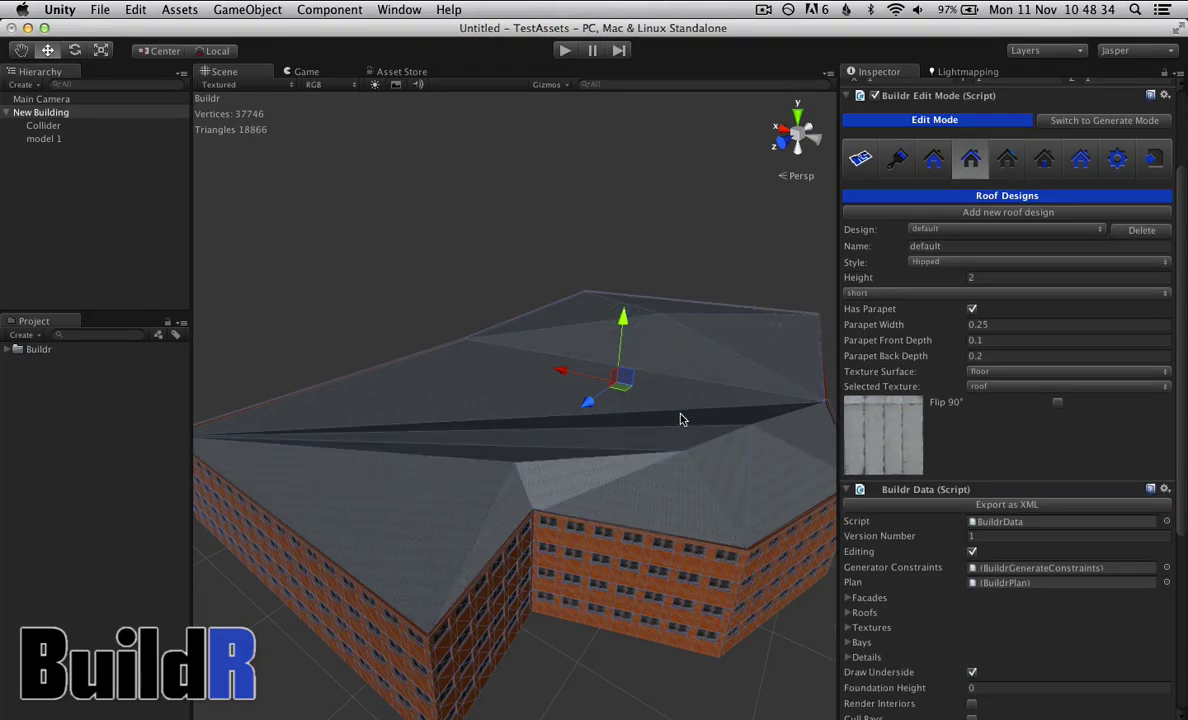
alt+drag(680, 419, 668, 479)
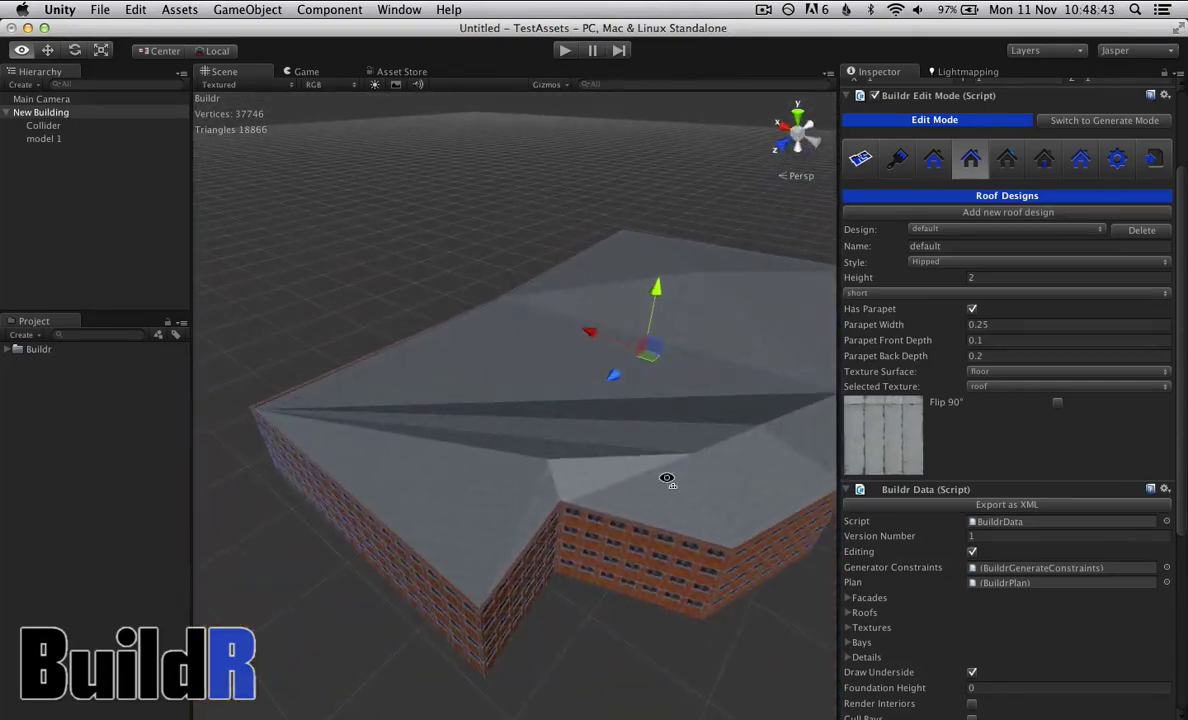
click(938, 265)
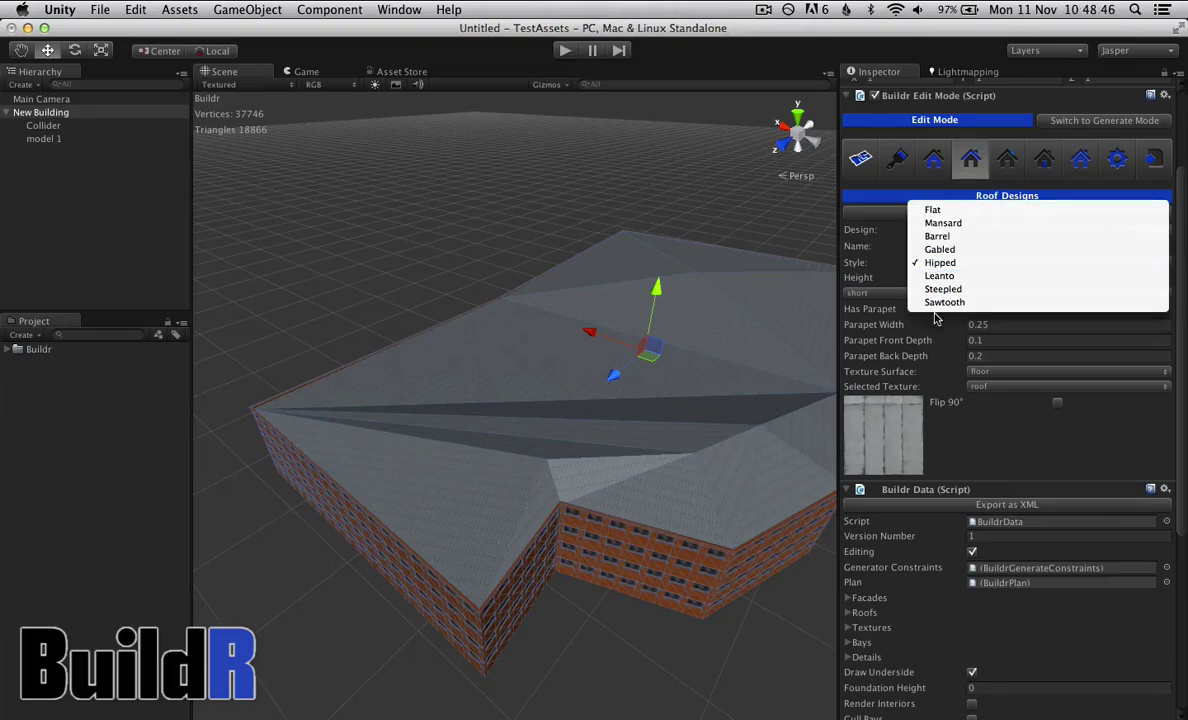
click(943, 302)
alt+drag(628, 460, 968, 316)
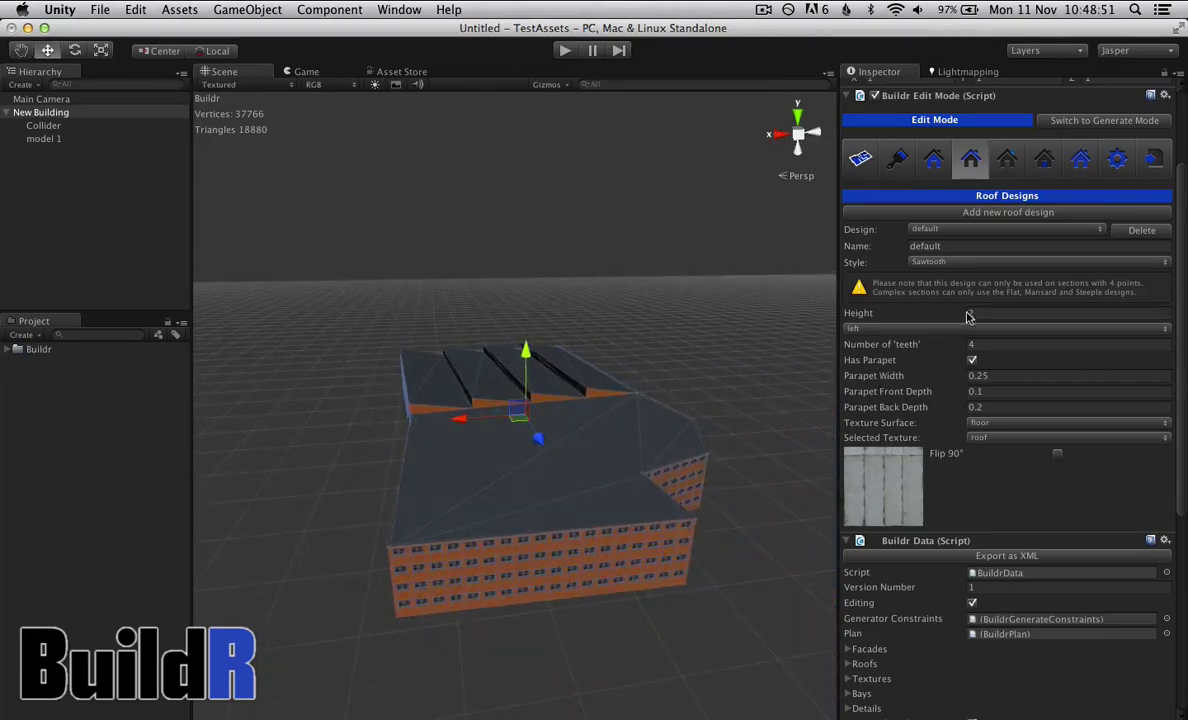
click(940, 263)
click(944, 160)
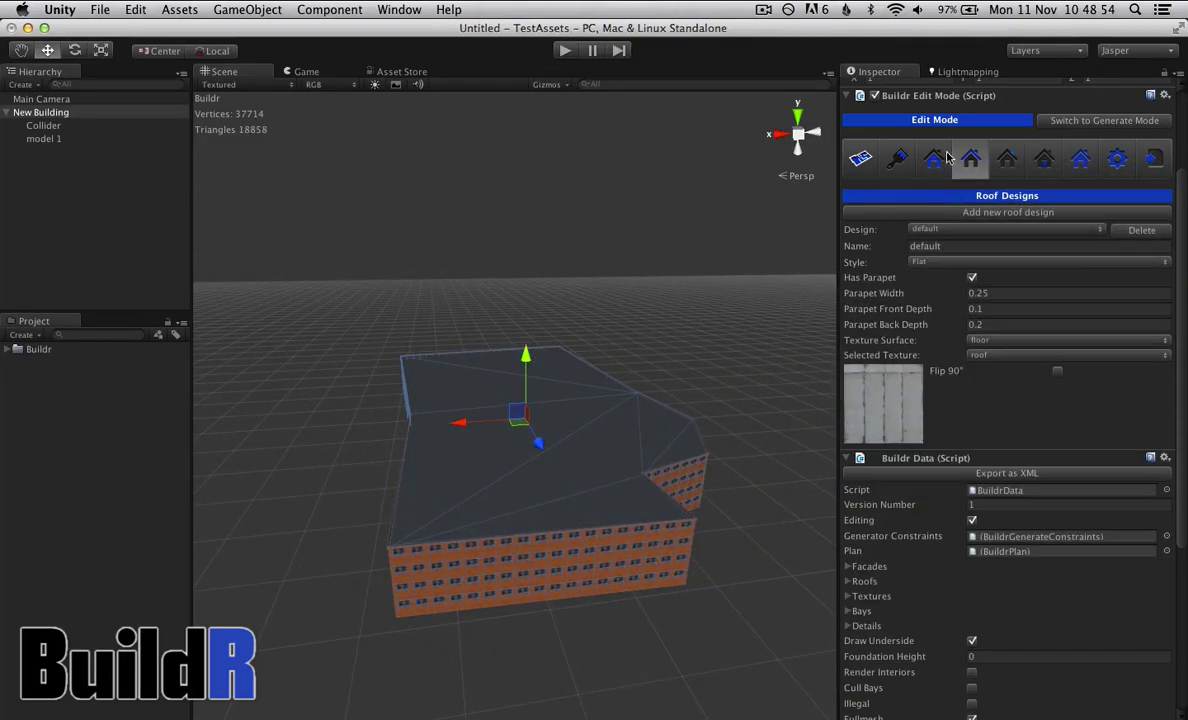
Step: Create a new building detail and name it 'chin'
click(1010, 165)
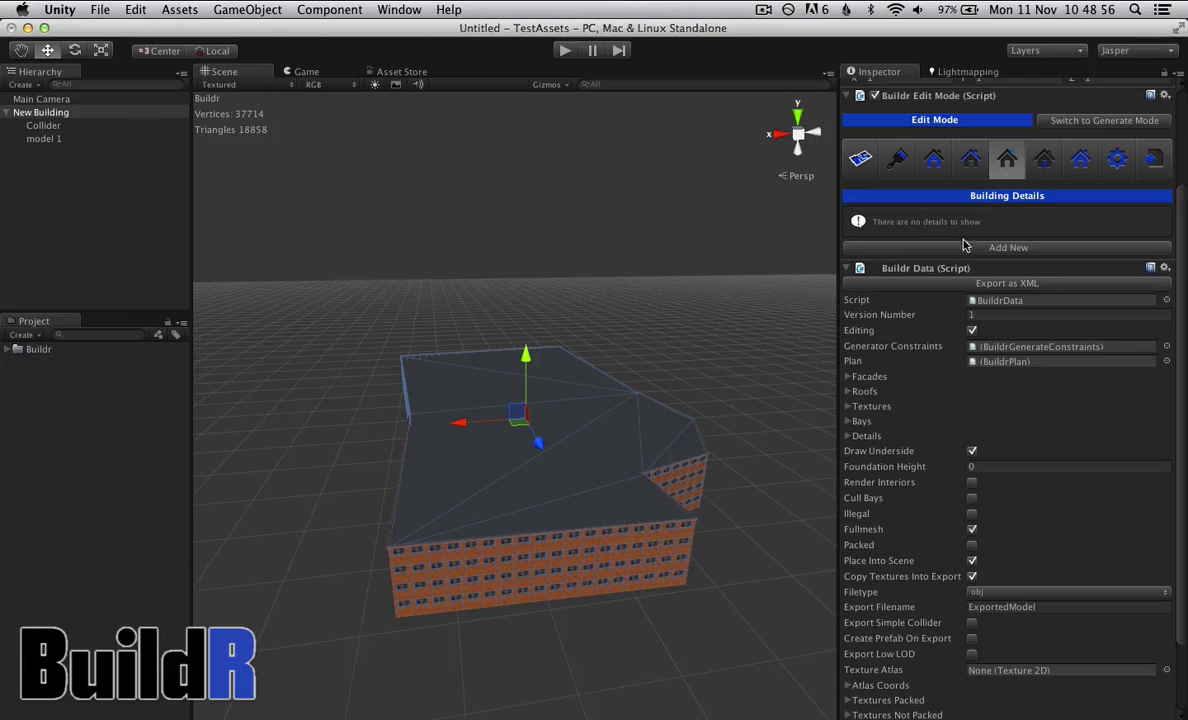
alt+drag(604, 556, 230, 582)
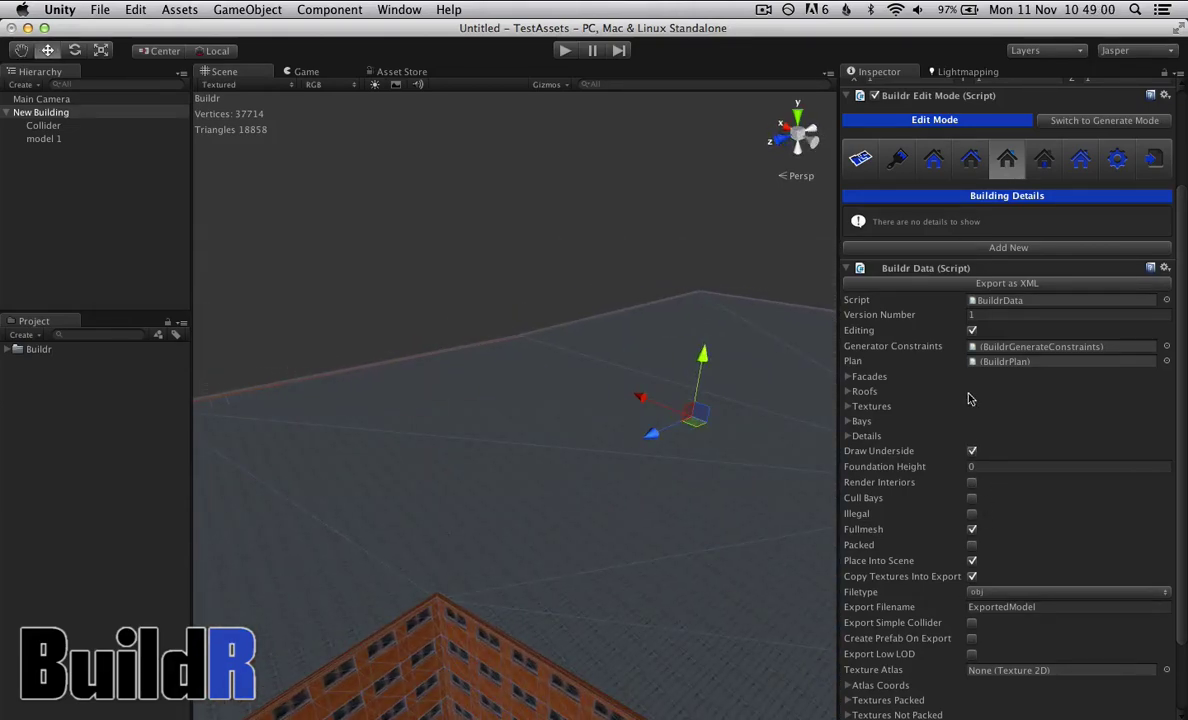
click(940, 250)
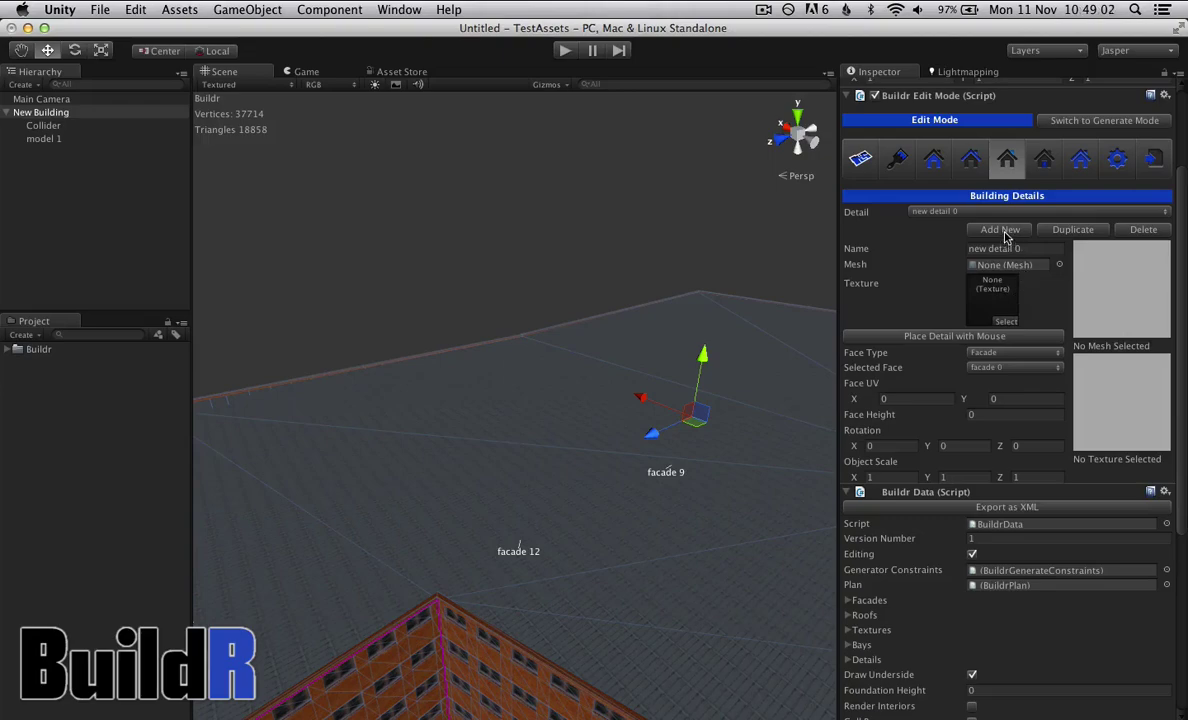
click(1021, 243)
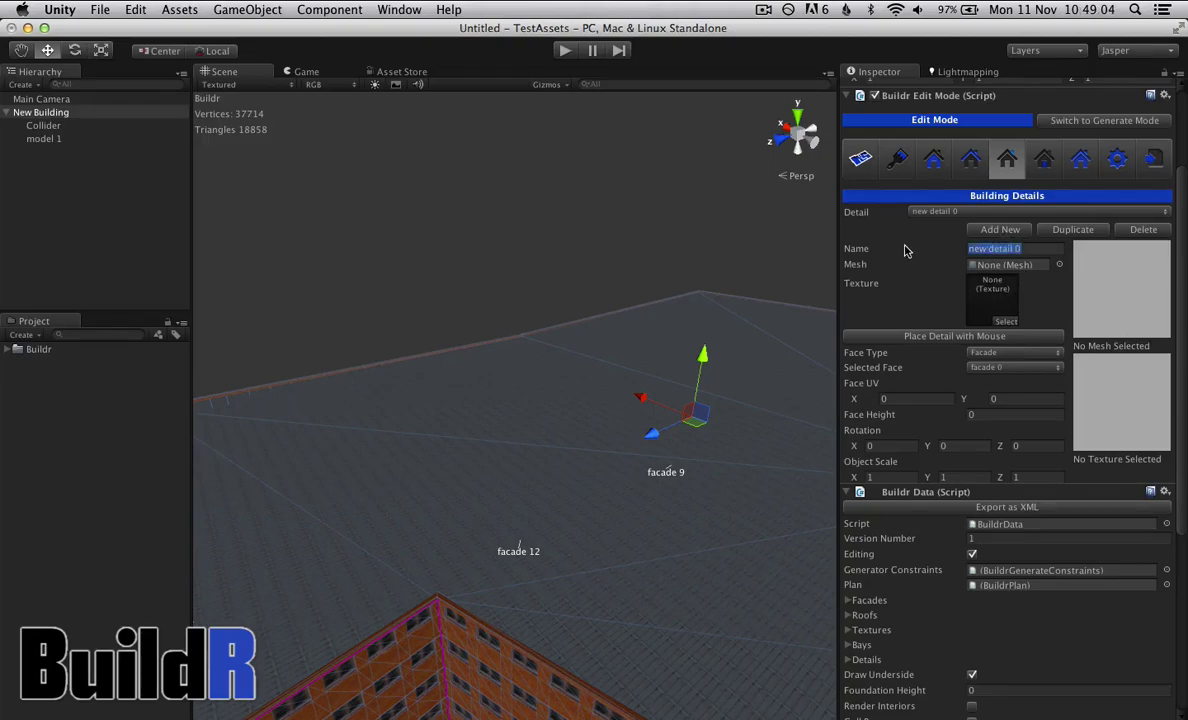
text(chin)
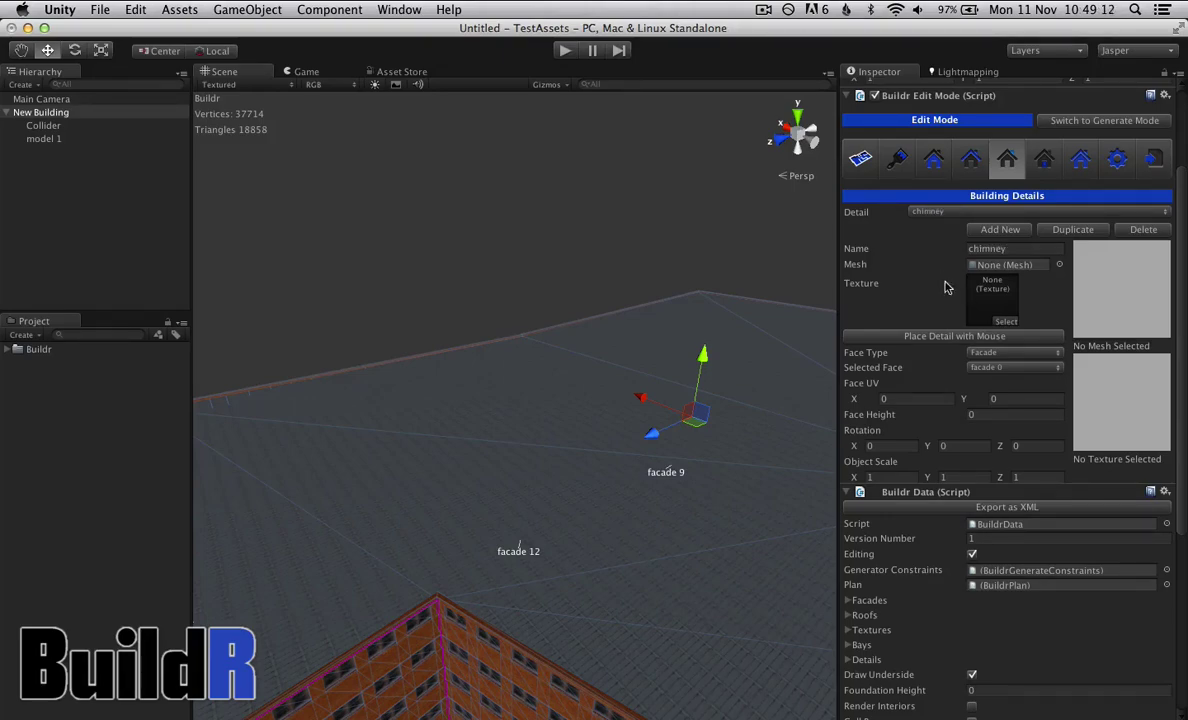
Step: Give the detail the chimney2Mesh model and the chimney2 texture
click(1005, 322)
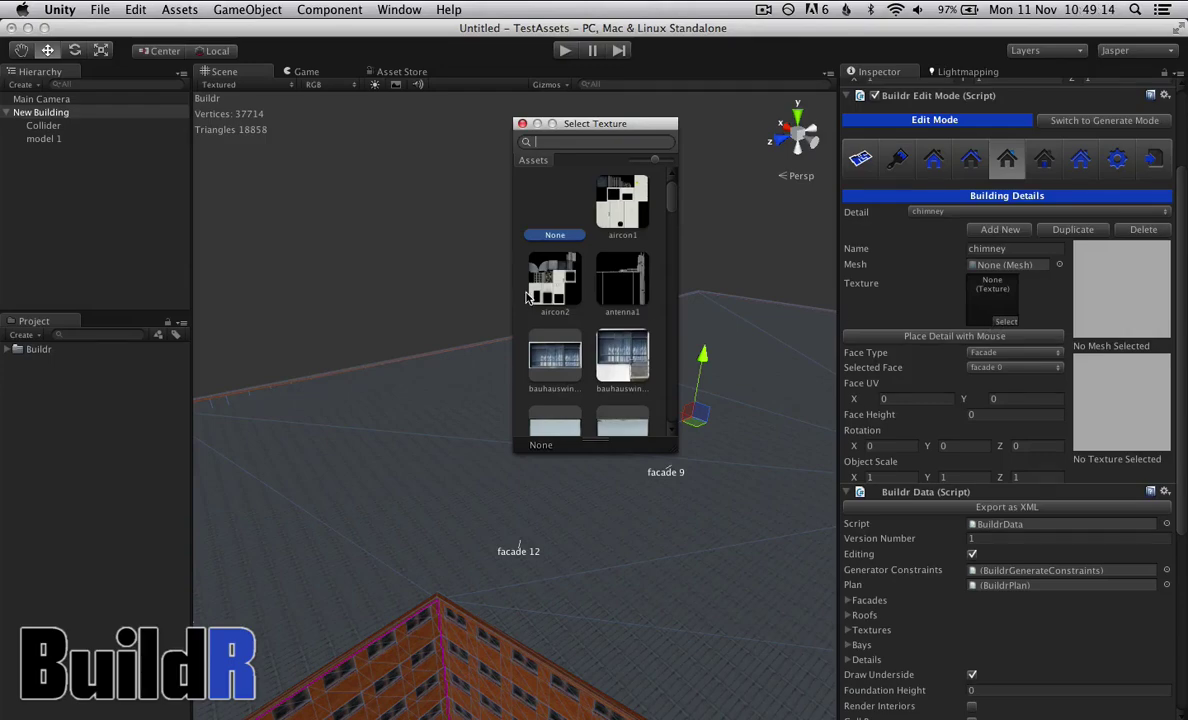
text(chim)
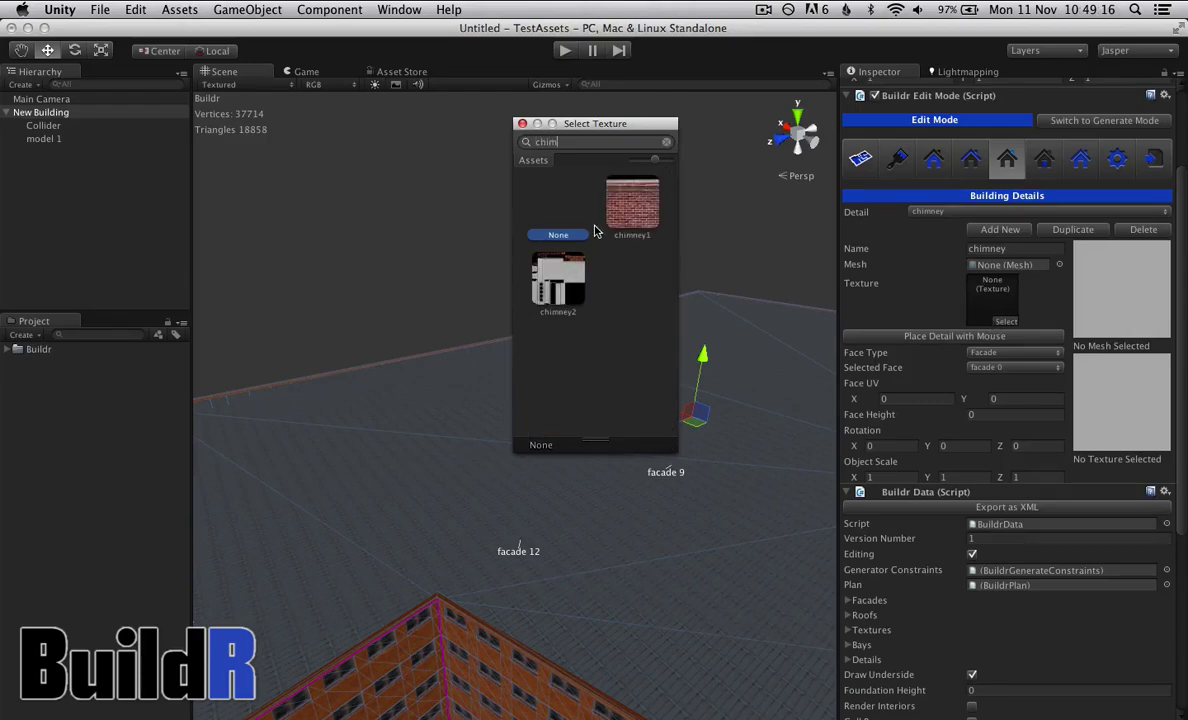
double_click(619, 203)
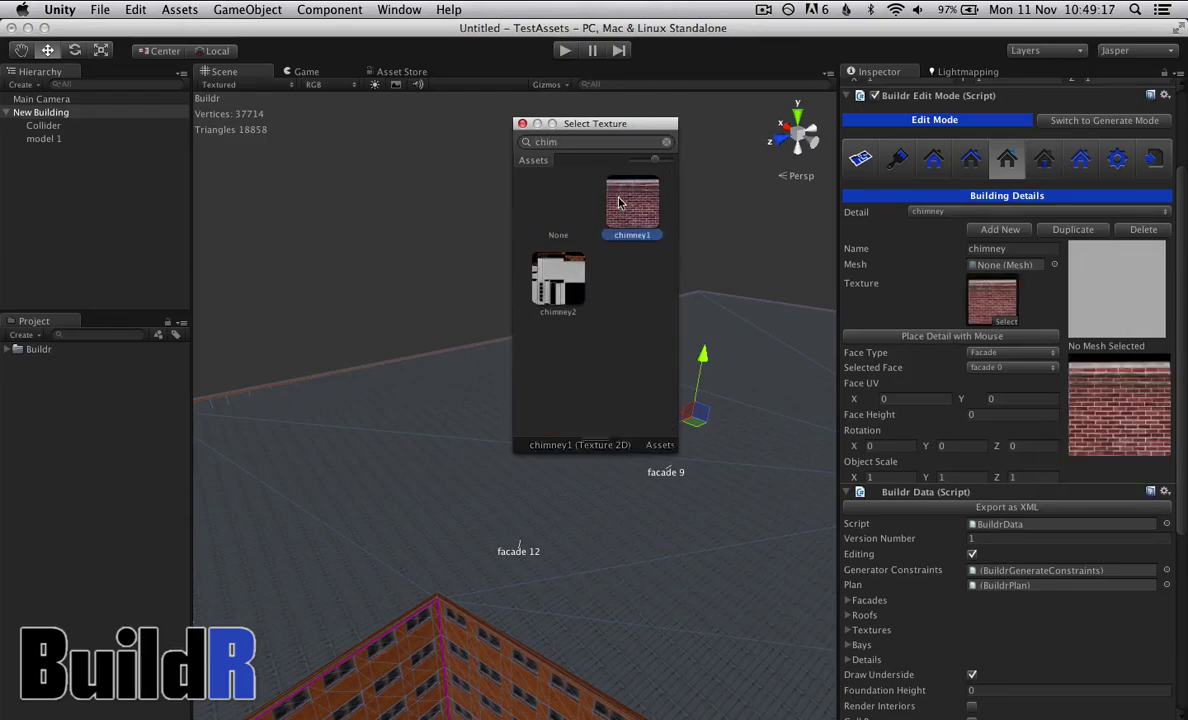
click(1053, 266)
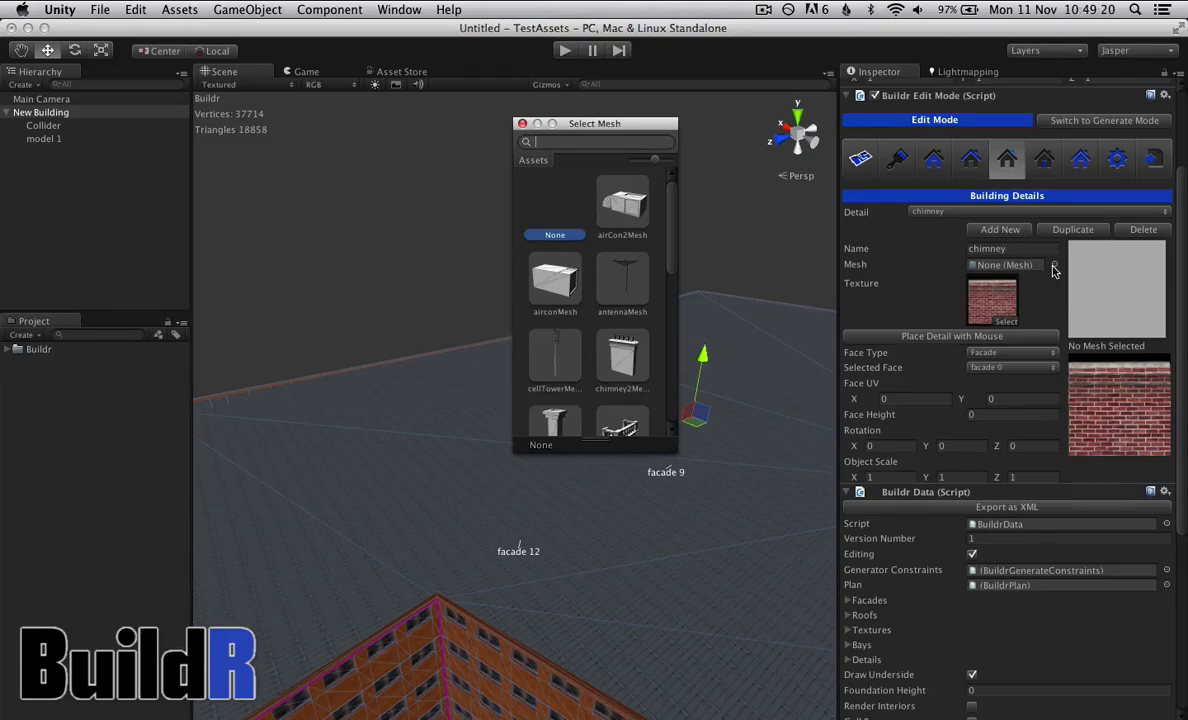
text(chim)
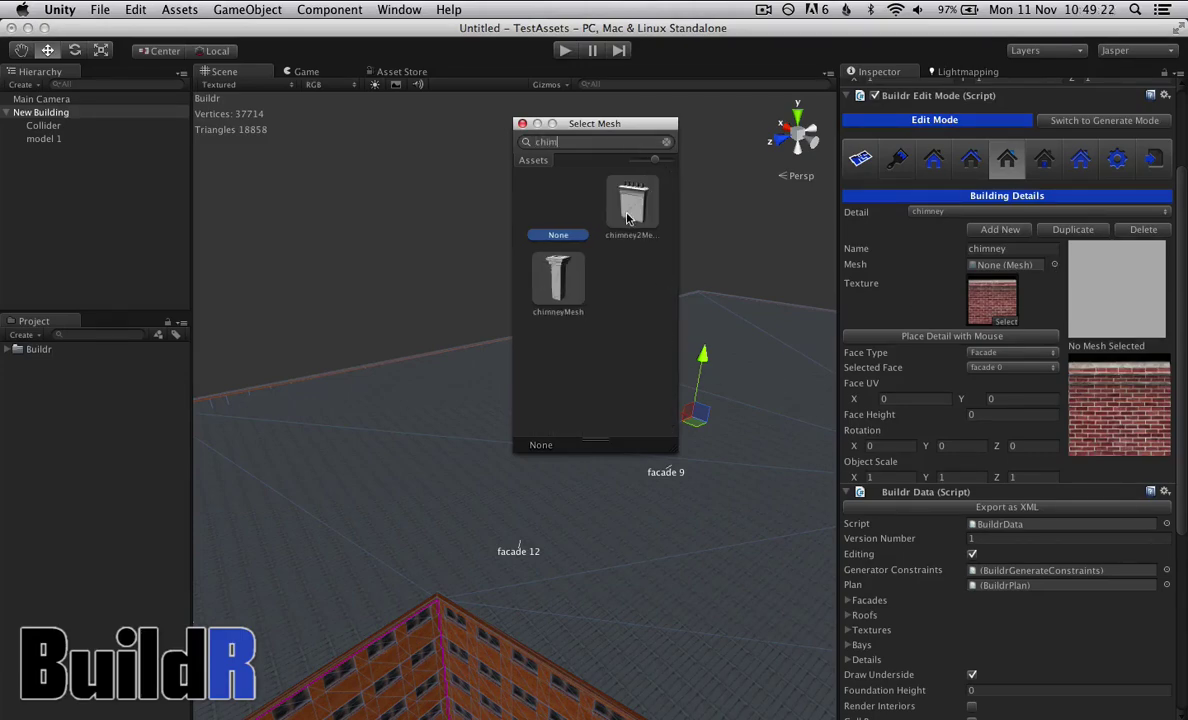
double_click(628, 210)
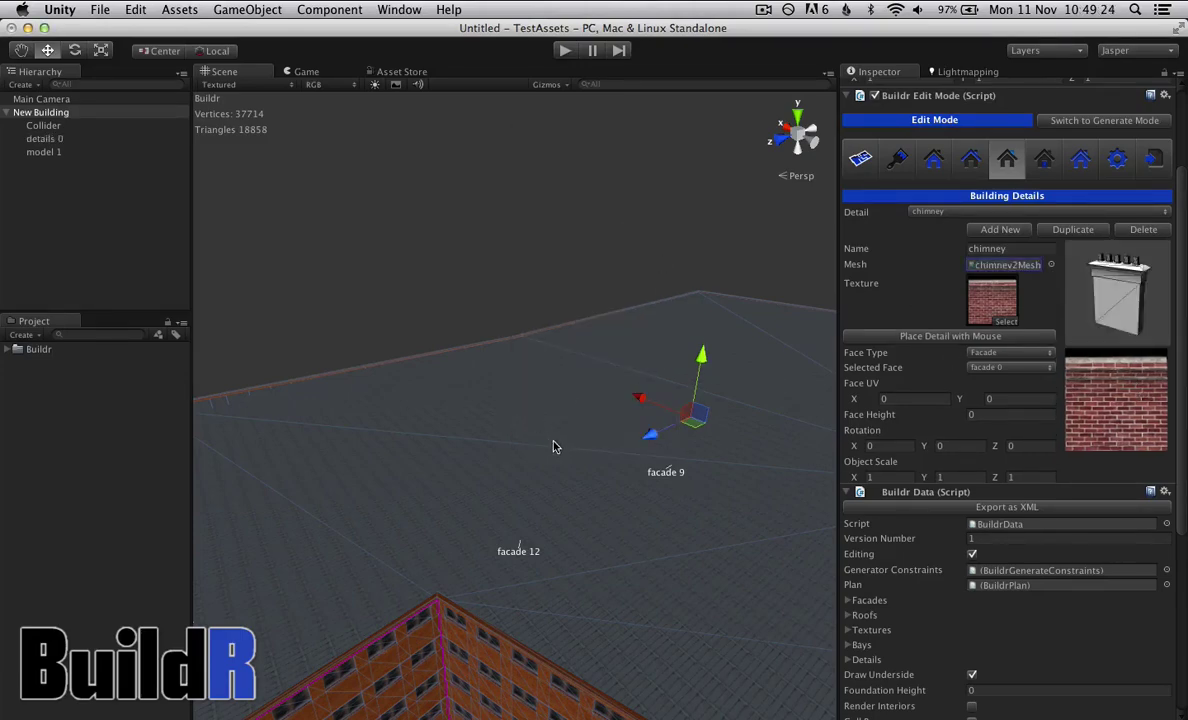
alt+drag(553, 447, 610, 440)
click(1006, 322)
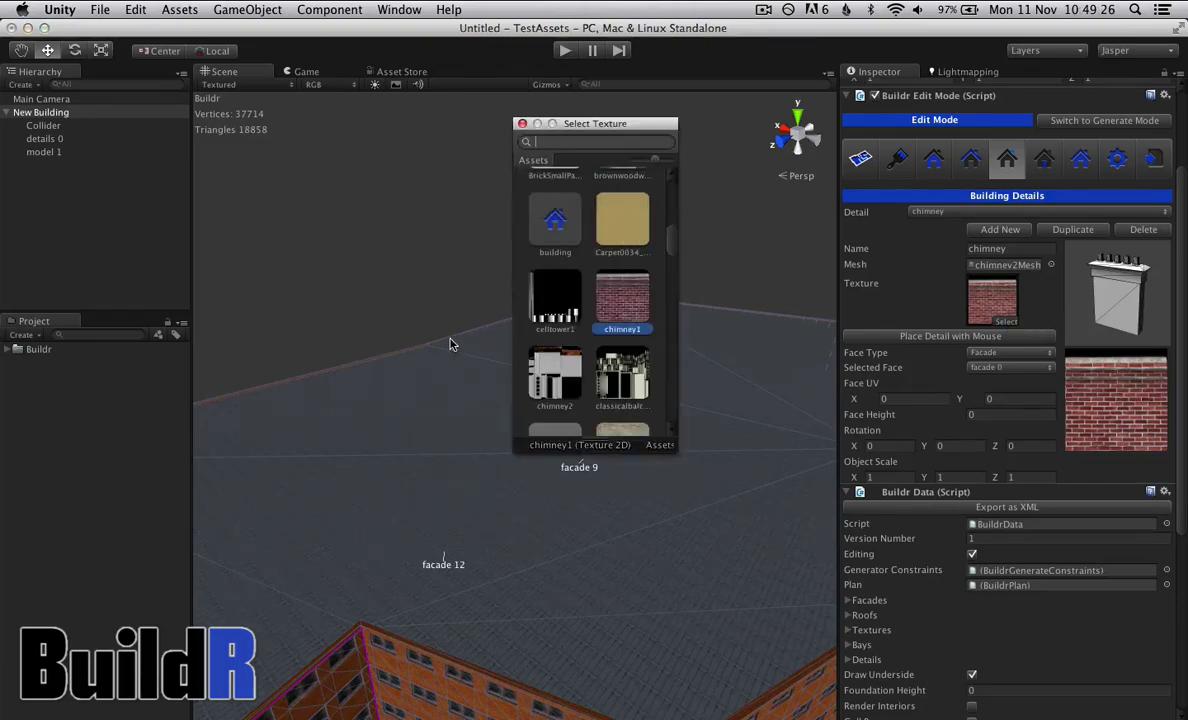
text(chim)
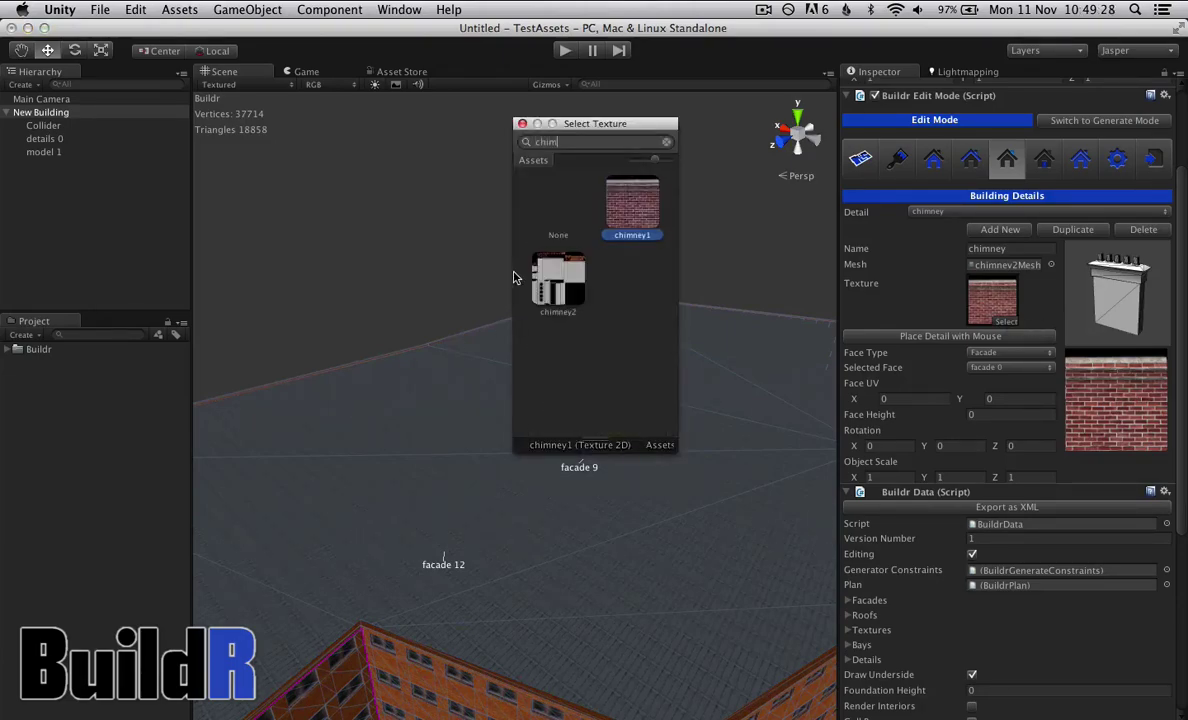
double_click(560, 284)
alt+drag(570, 528, 596, 524)
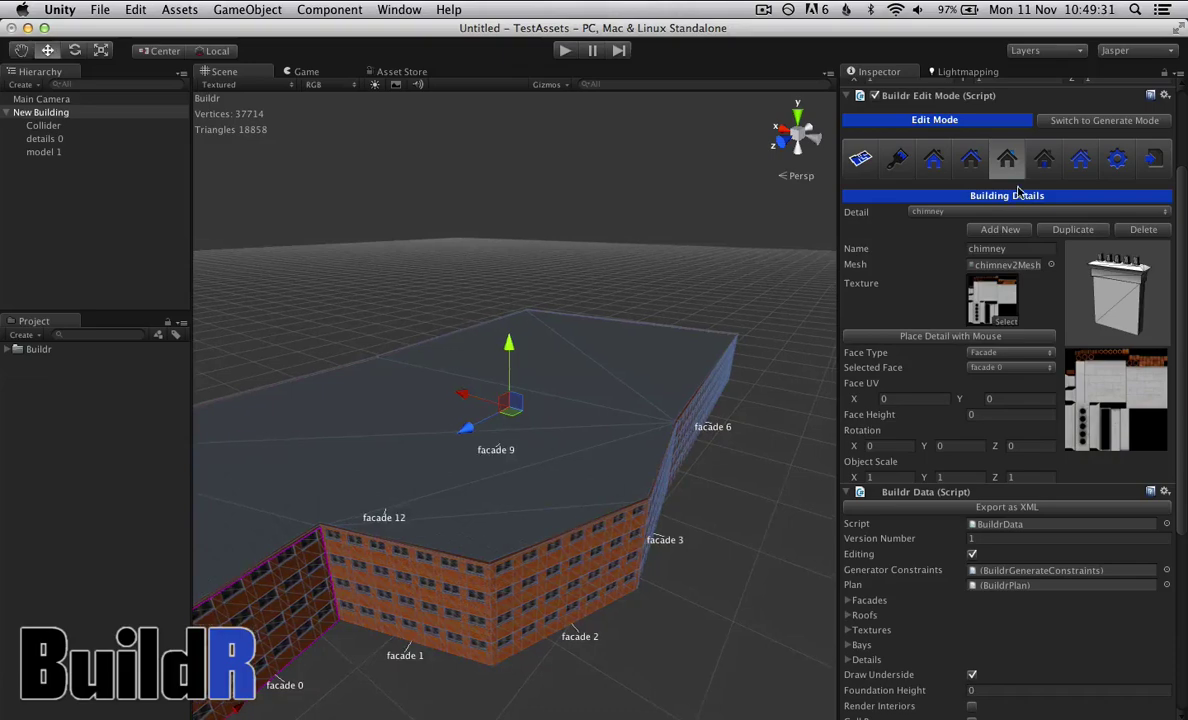
Step: Set the chimney's face type to Roof and slide it from the edge to mid-roof
click(983, 355)
click(990, 368)
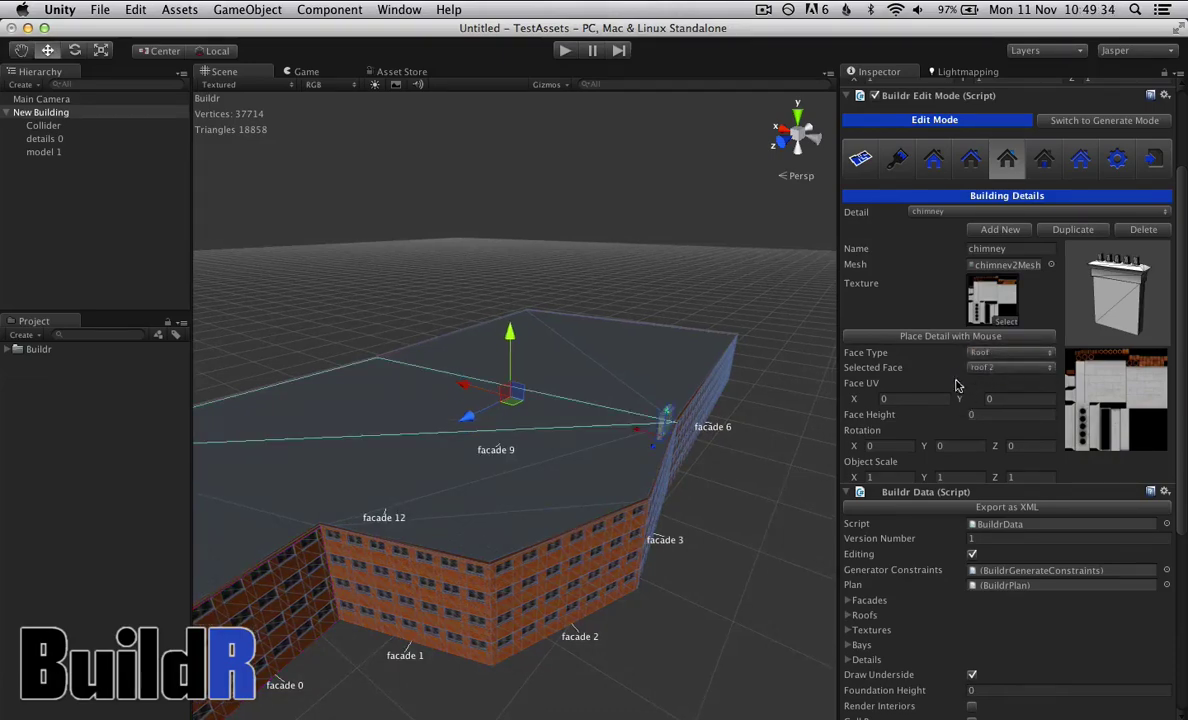
scroll(517, 416, up, 6)
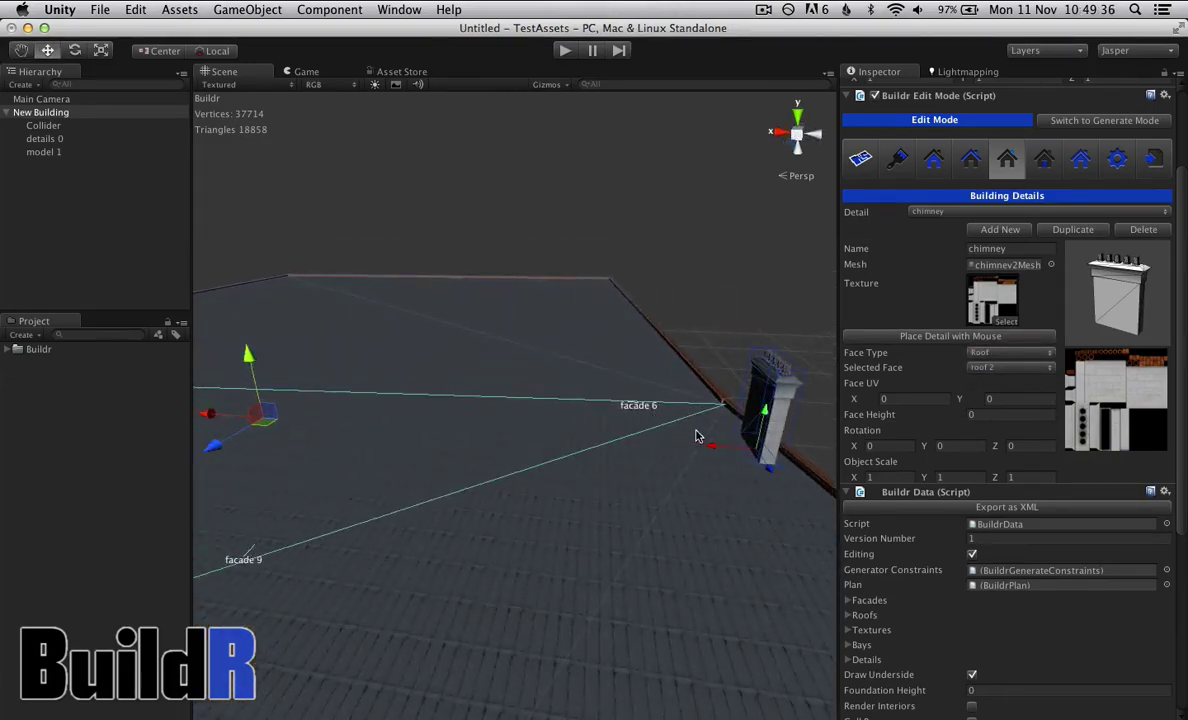
drag(716, 448, 385, 442)
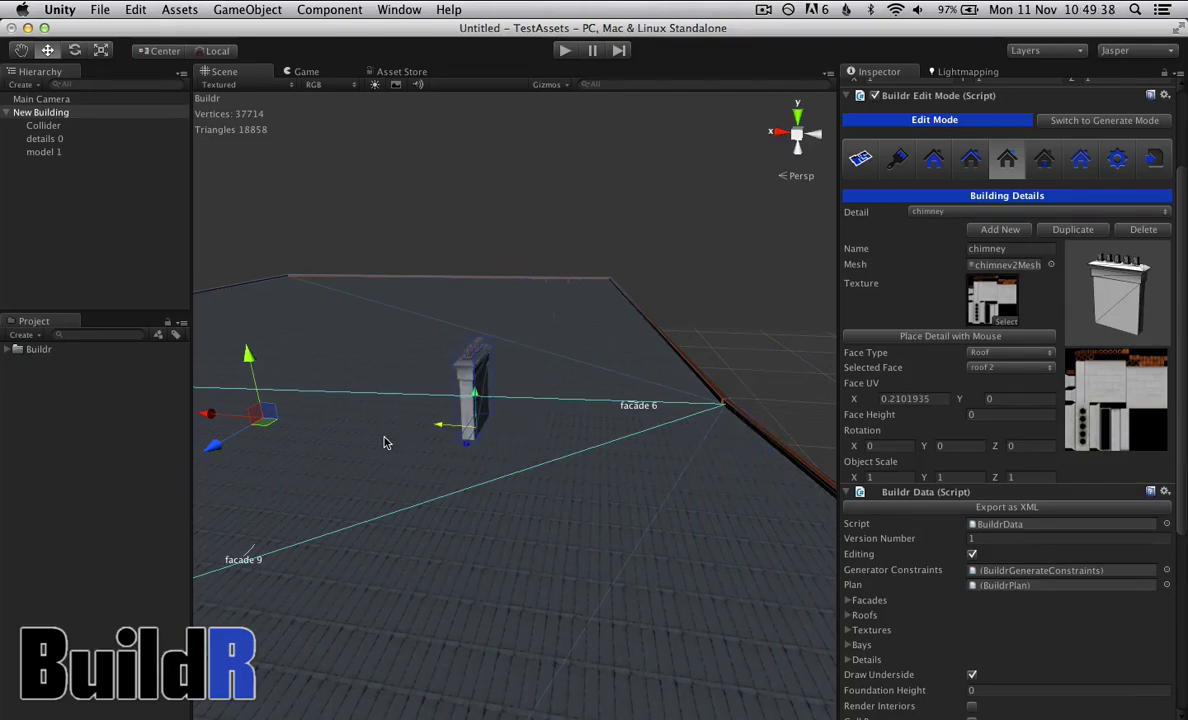
click(695, 339)
alt+drag(695, 339, 976, 400)
scroll(520, 373, up, 4)
scroll(519, 373, down, 2)
scroll(519, 373, down, 5)
alt+drag(628, 410, 3, 218)
scroll(661, 376, up, 3)
scroll(671, 341, down, 6)
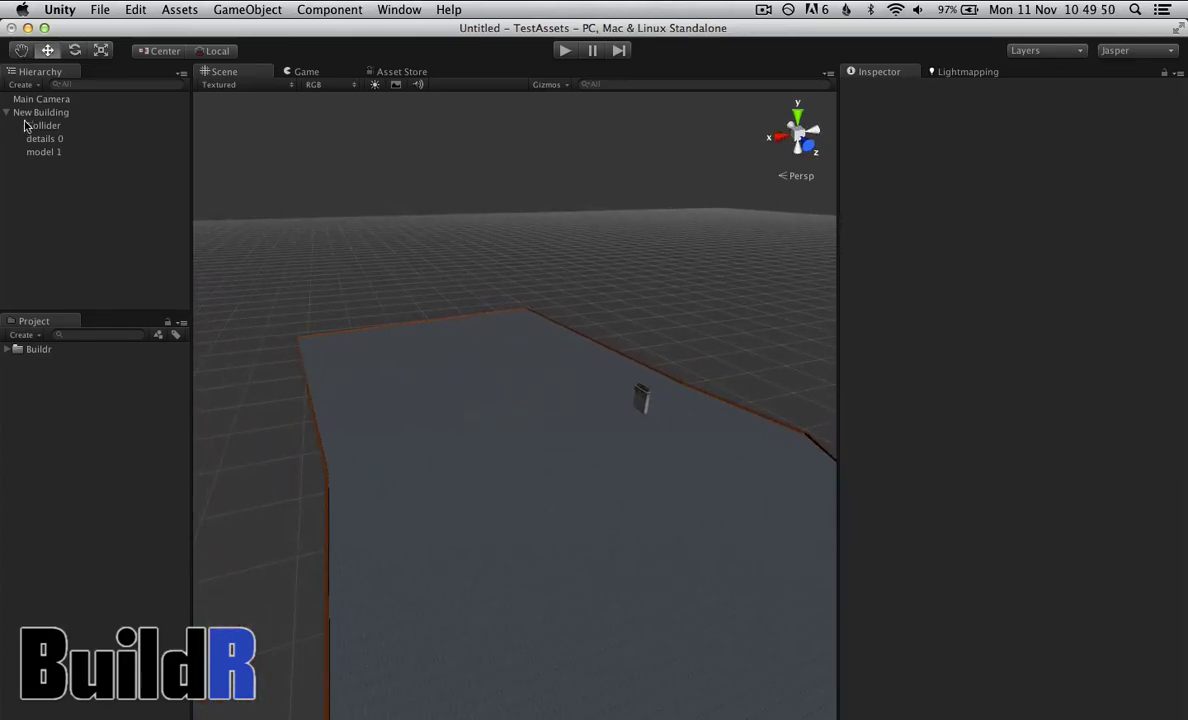
Step: On New Building, turn on Render Interior of Building
click(55, 114)
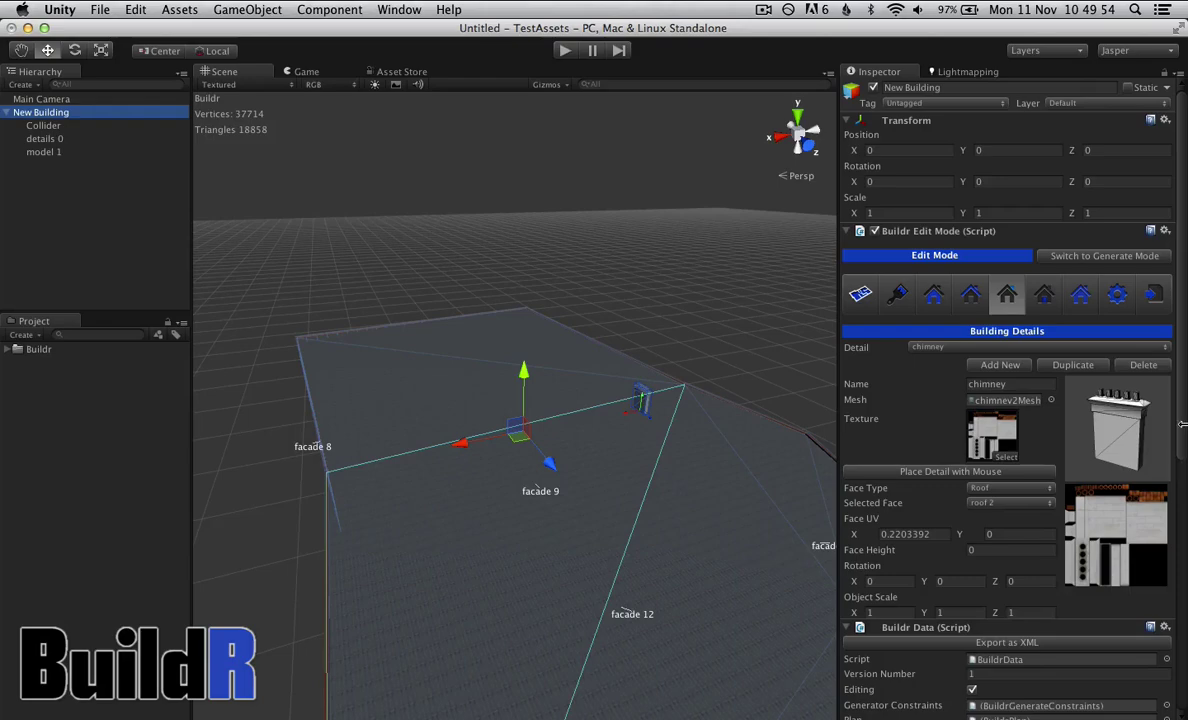
click(1044, 294)
alt+drag(448, 708, 493, 538)
scroll(662, 533, down, 3)
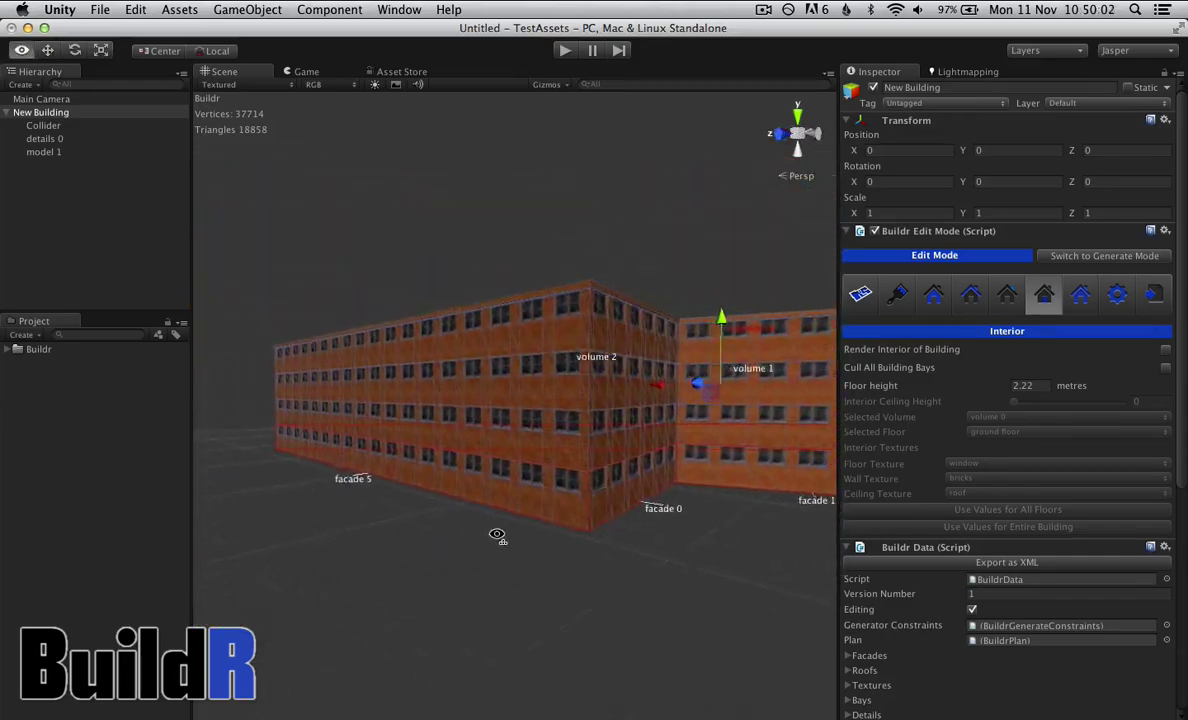
click(1165, 351)
scroll(663, 419, up, 6)
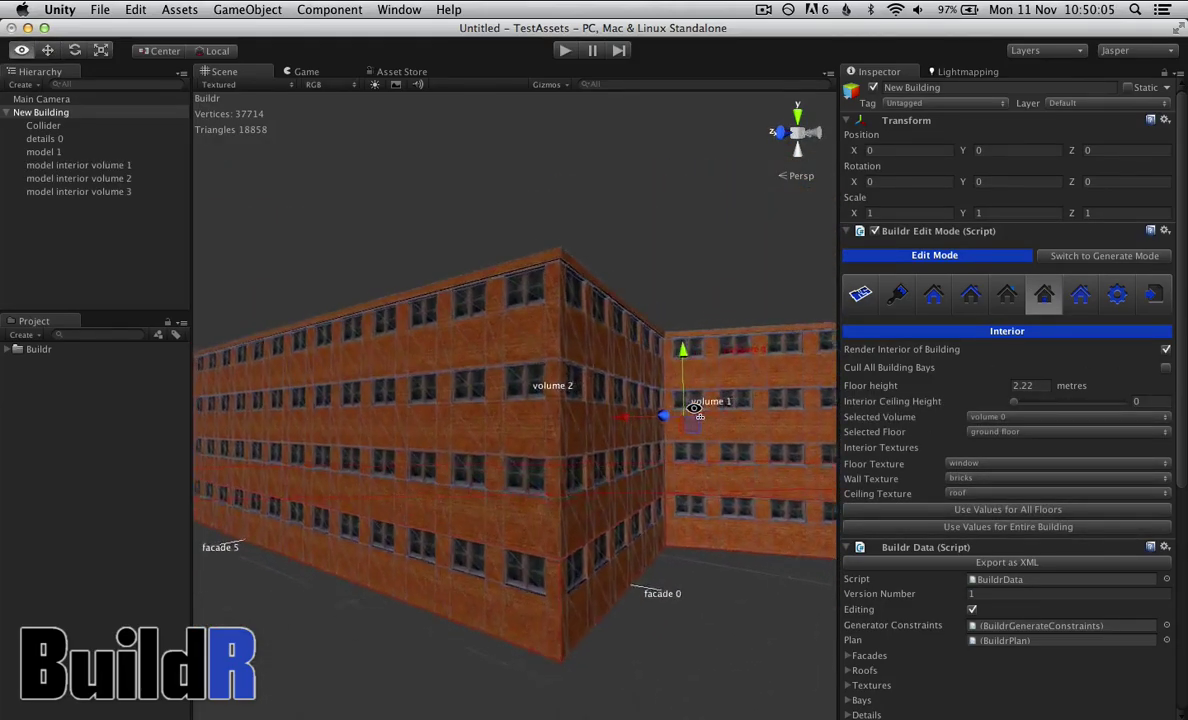
Step: Inspect the generated interior volumes and tick Cull All Building Bays
alt+drag(663, 411, 694, 400)
scroll(694, 400, up, 8)
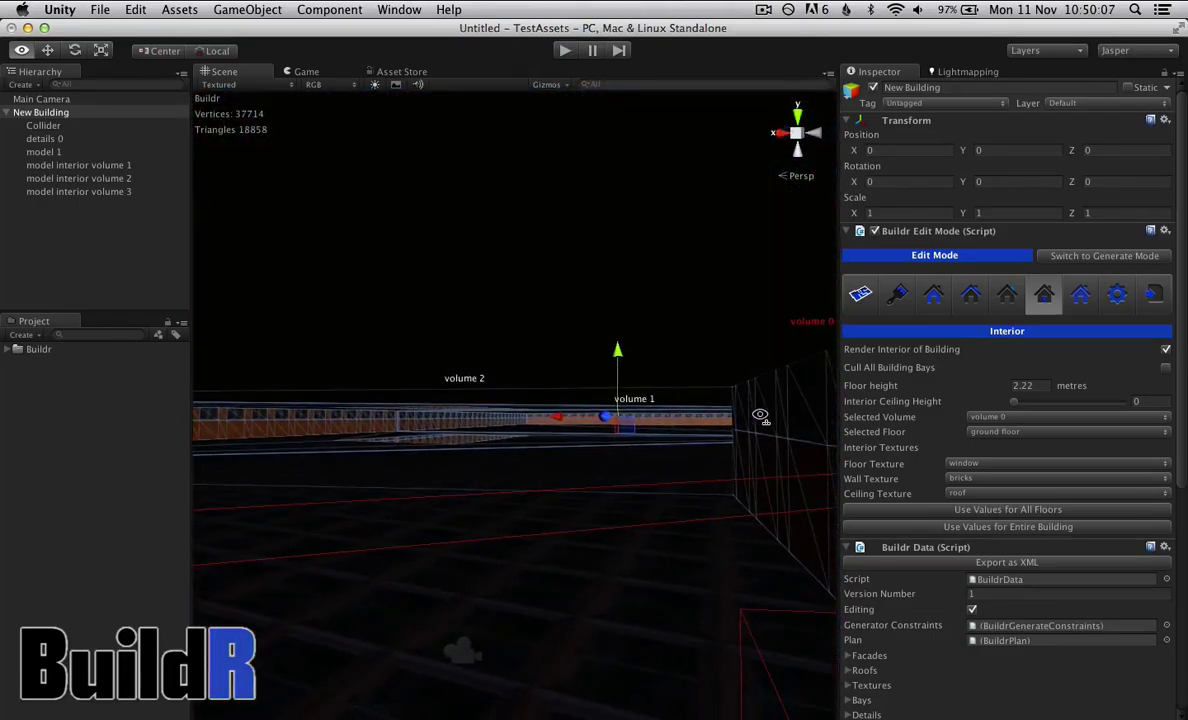
scroll(760, 416, down, 5)
alt+drag(769, 411, 663, 431)
scroll(508, 412, up, 5)
scroll(671, 450, down, 5)
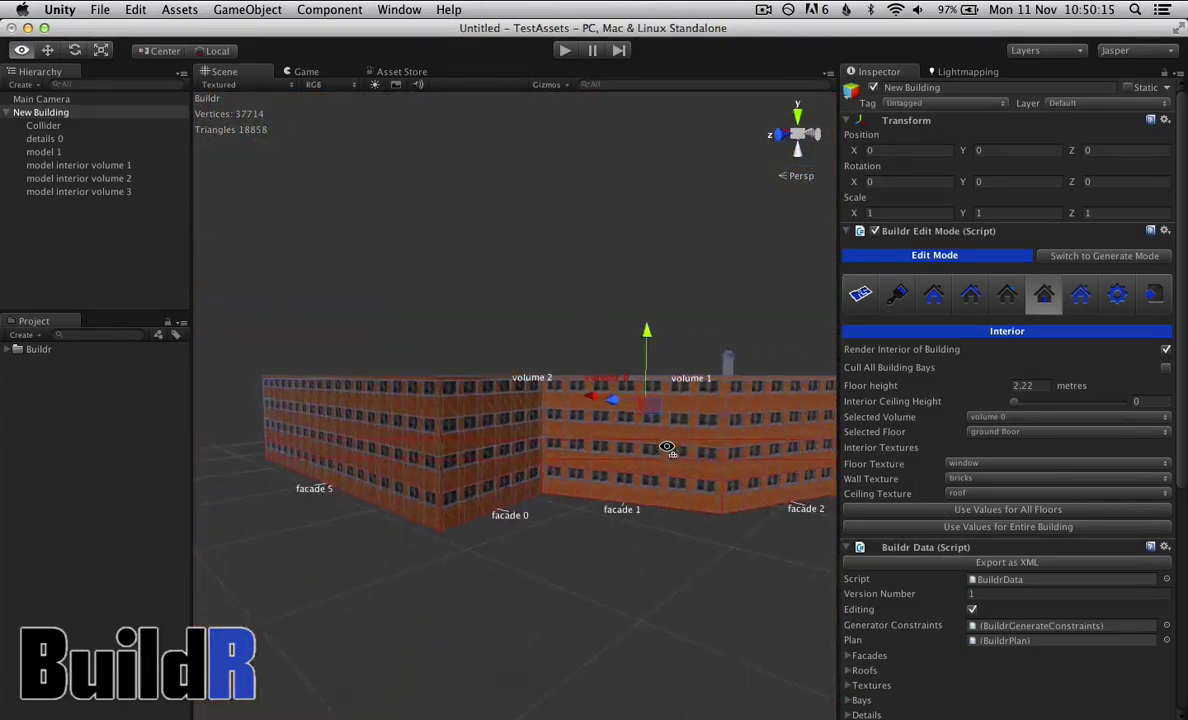
scroll(671, 470, up, 5)
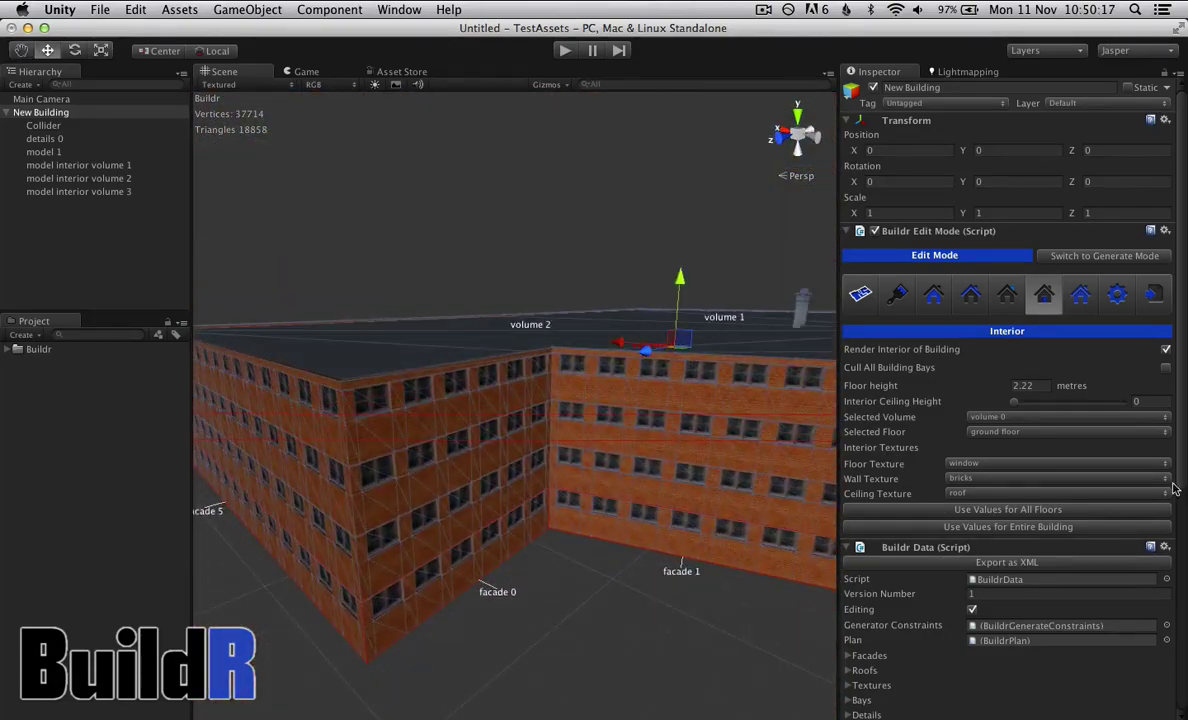
click(1165, 369)
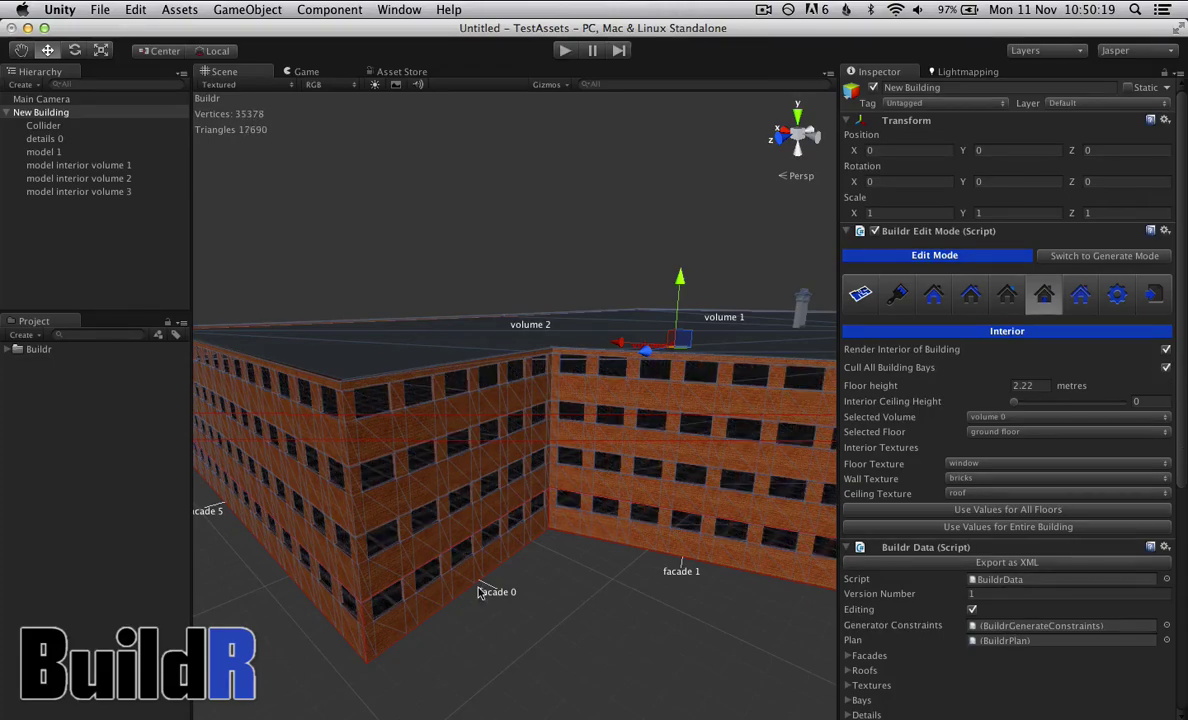
alt+drag(447, 547, 506, 522)
scroll(478, 497, up, 3)
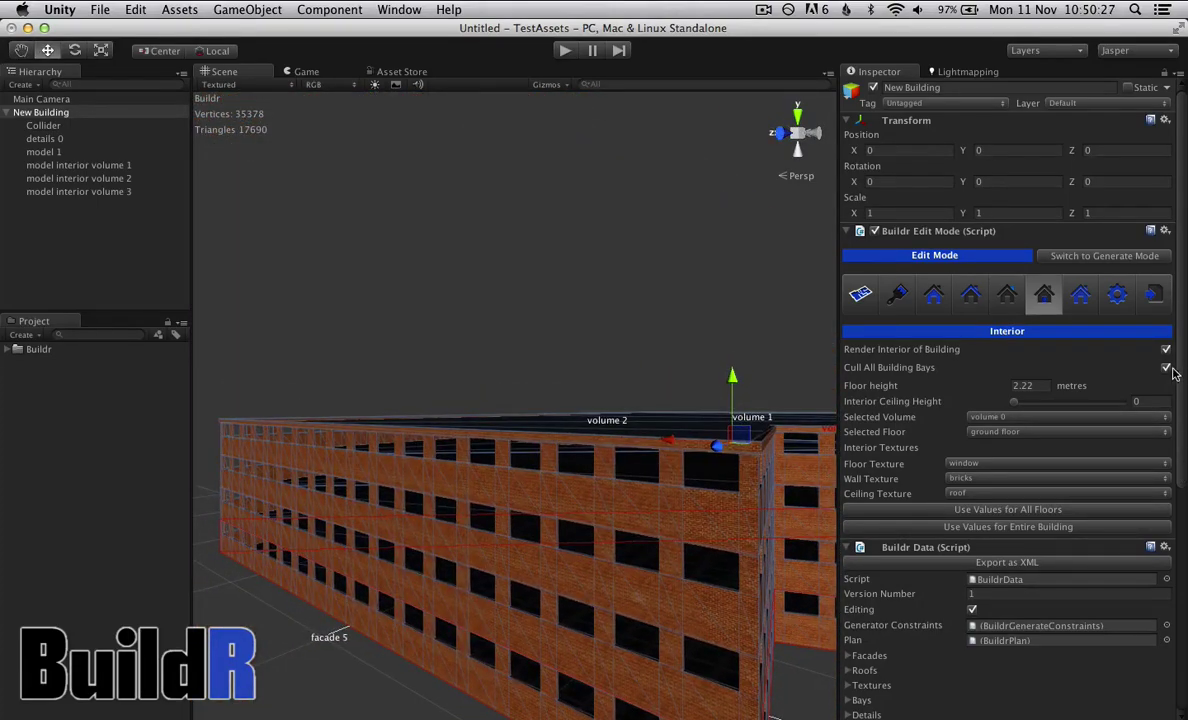
click(935, 296)
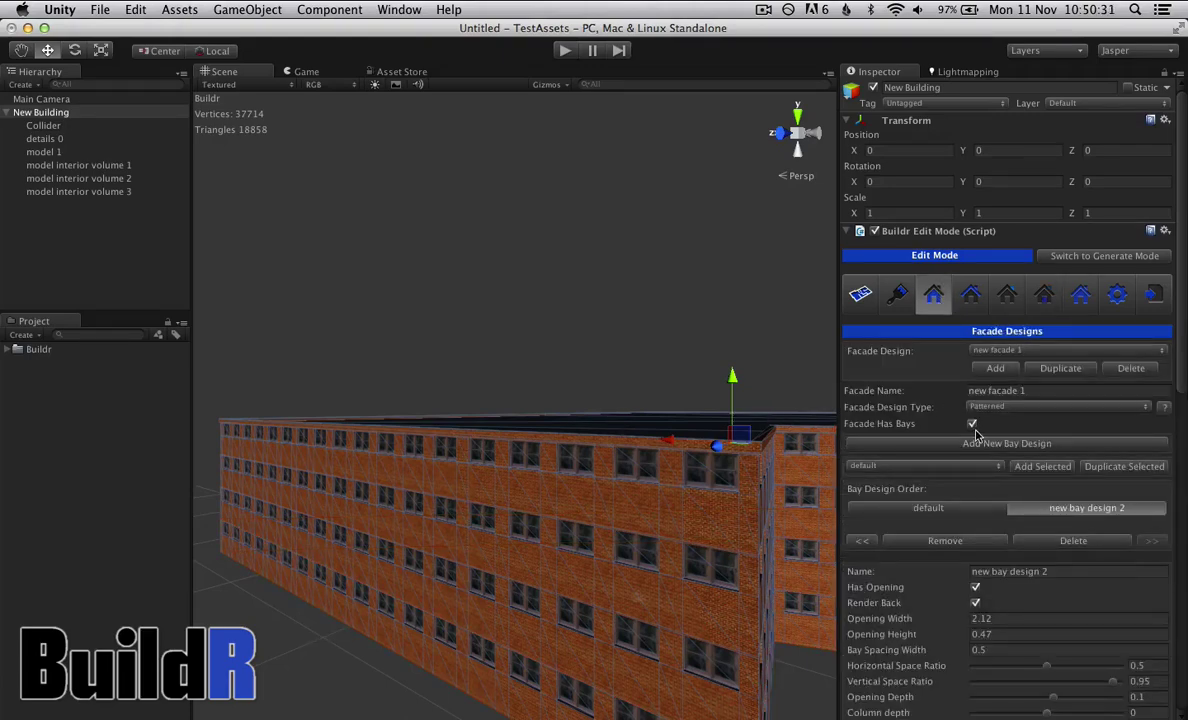
scroll(980, 480, down, 5)
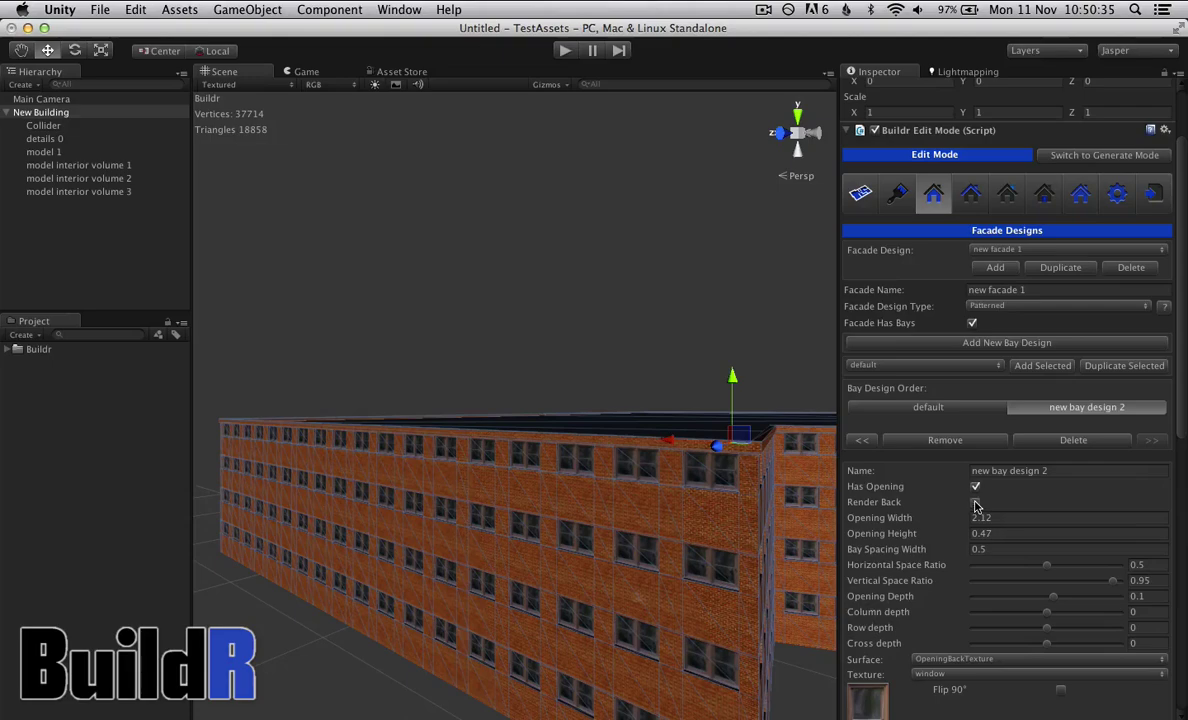
click(998, 251)
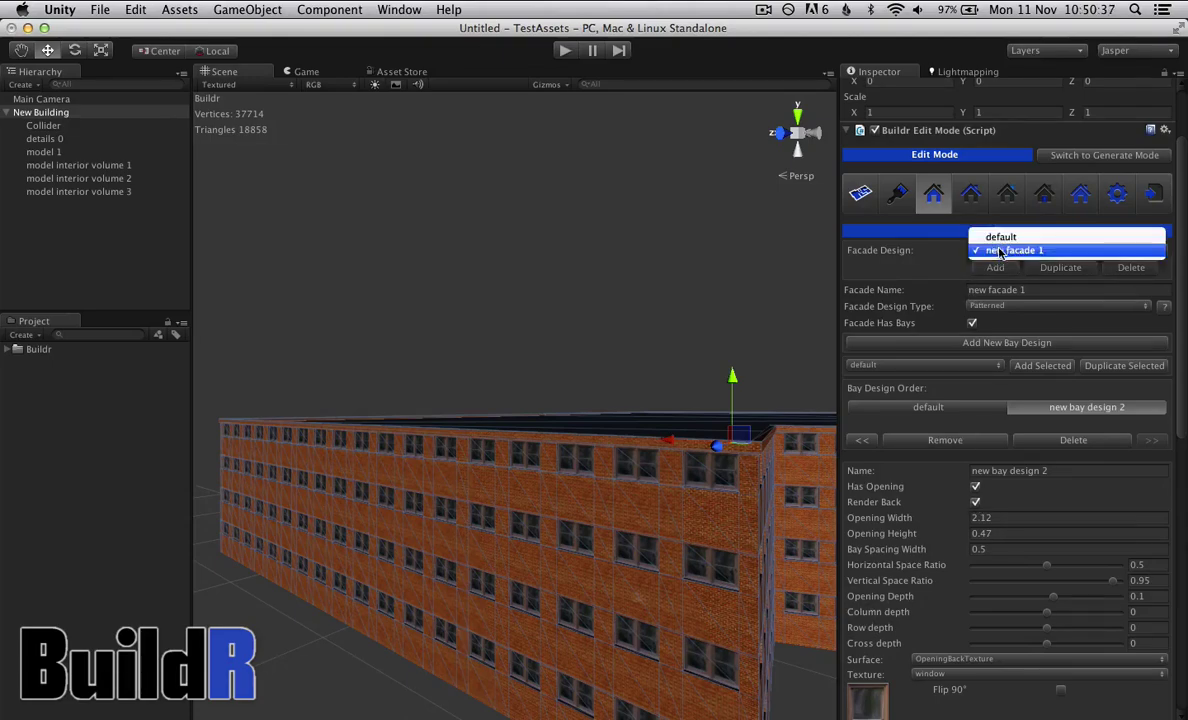
click(1005, 233)
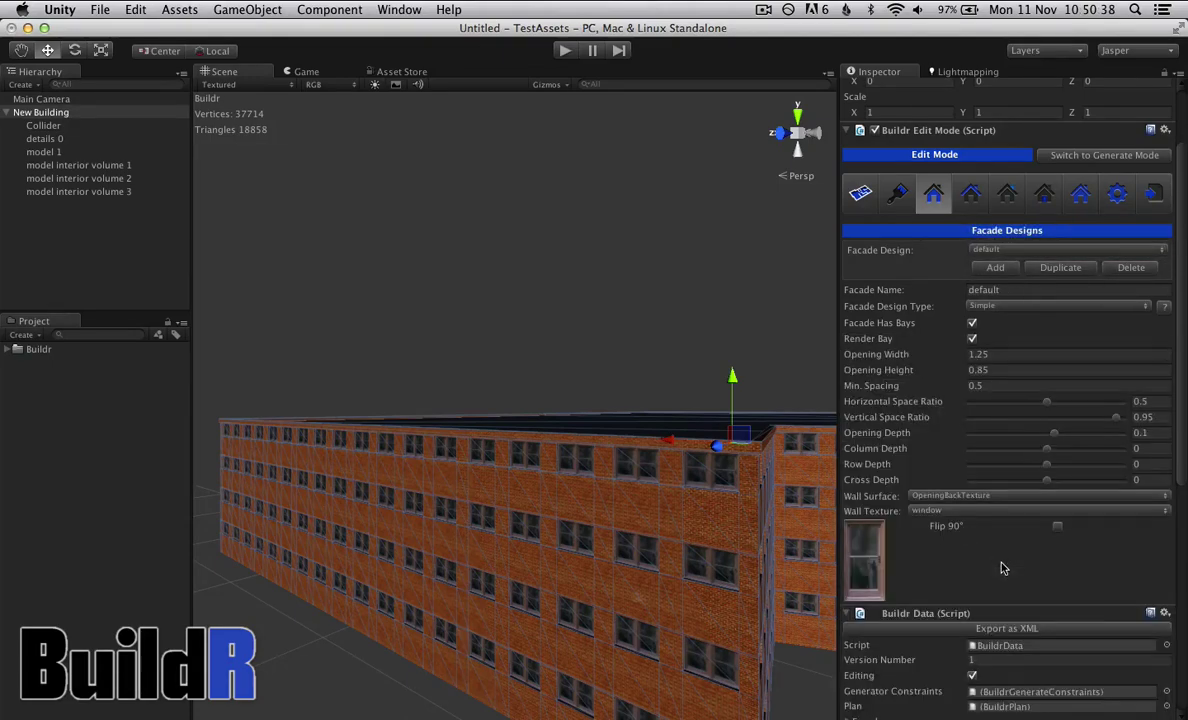
click(971, 340)
alt+drag(762, 452, 660, 517)
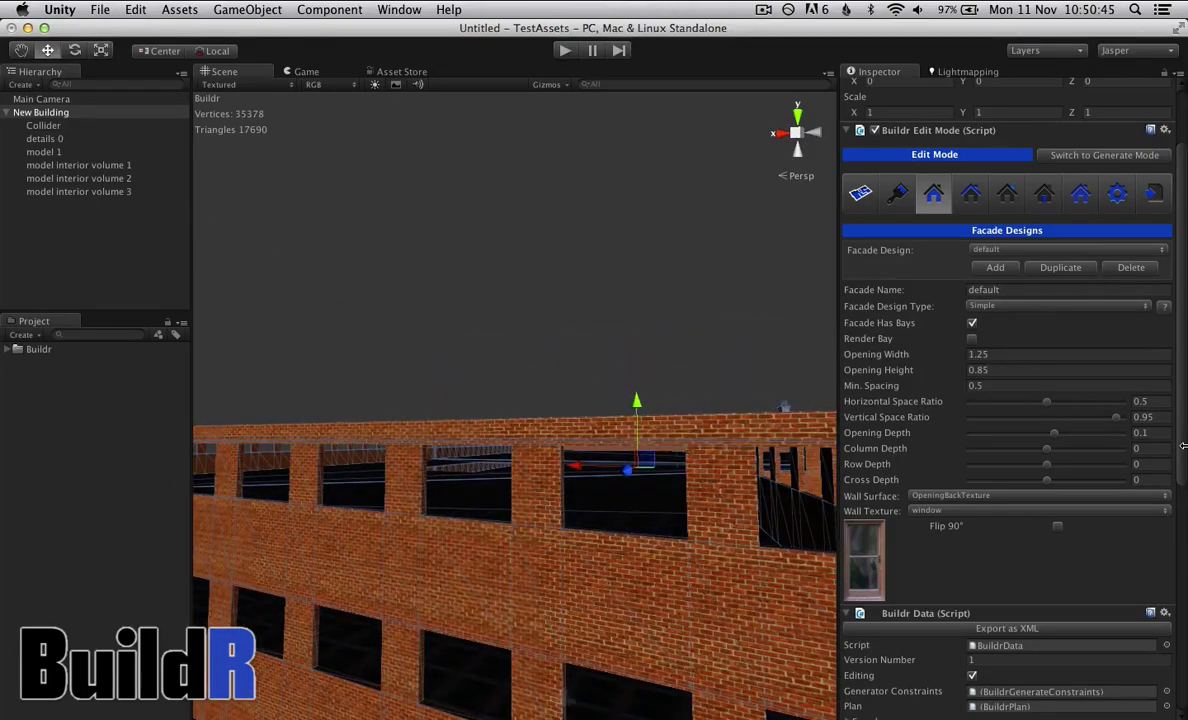
click(971, 338)
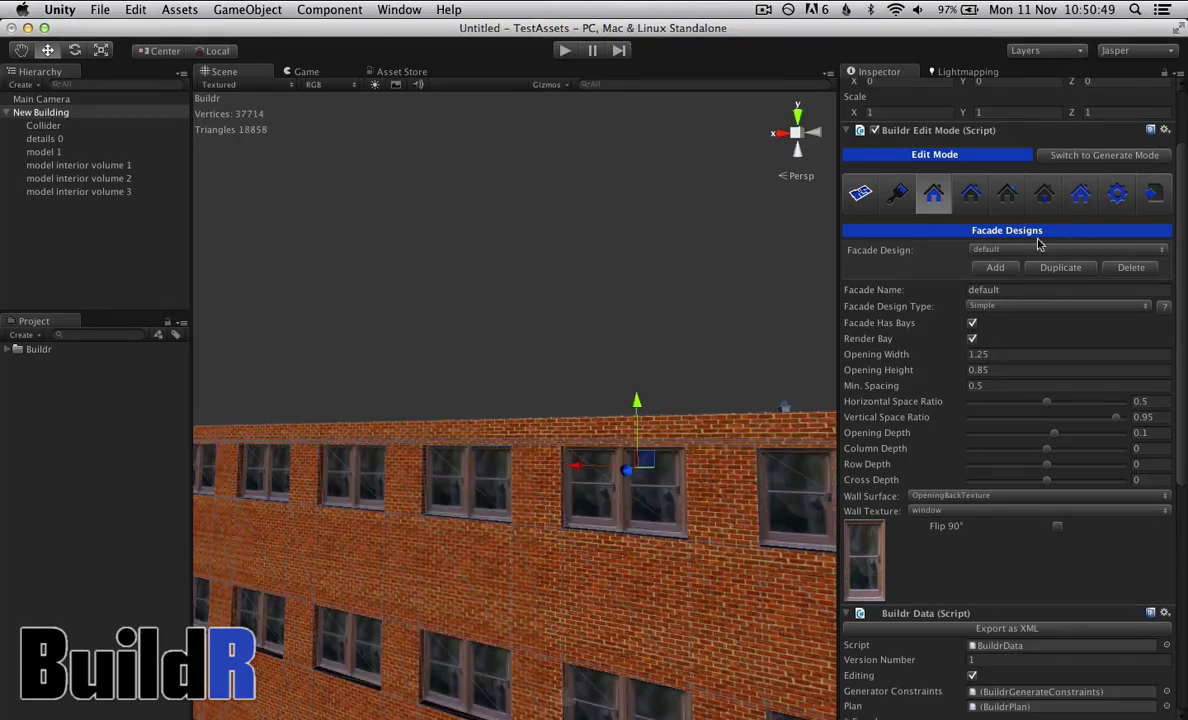
click(1042, 193)
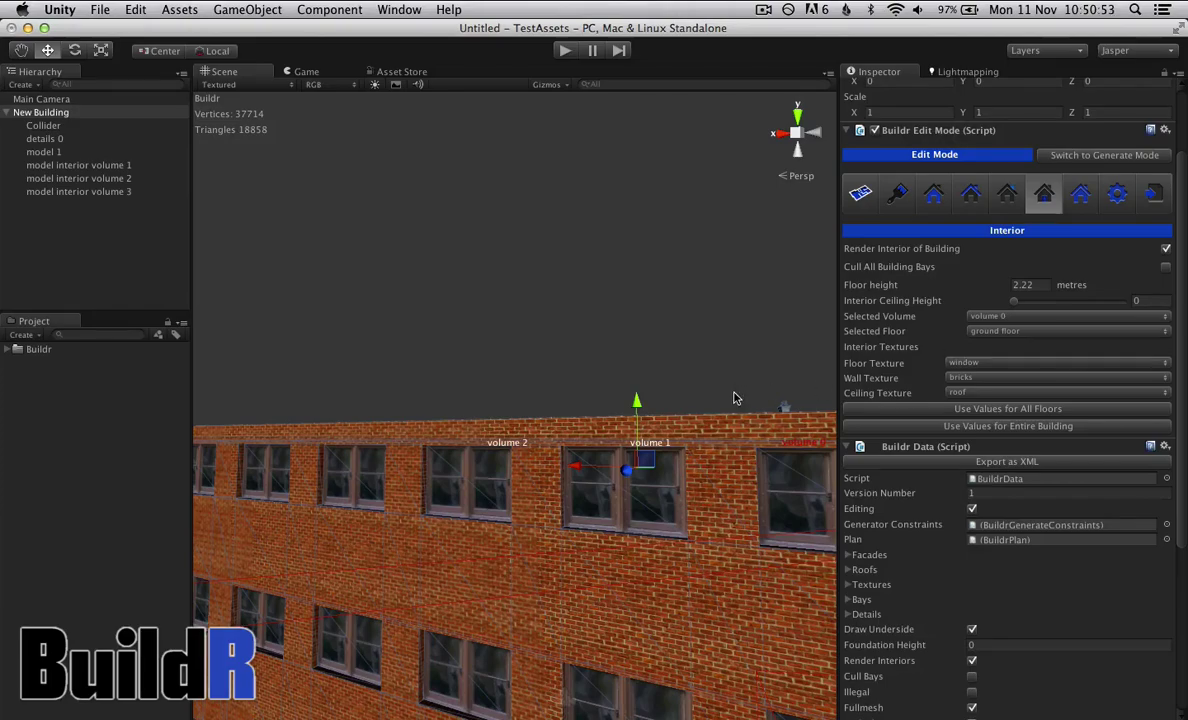
Step: Review the interior floor and wall textures, keeping window and bricks
right_drag(733, 398, 393, 472)
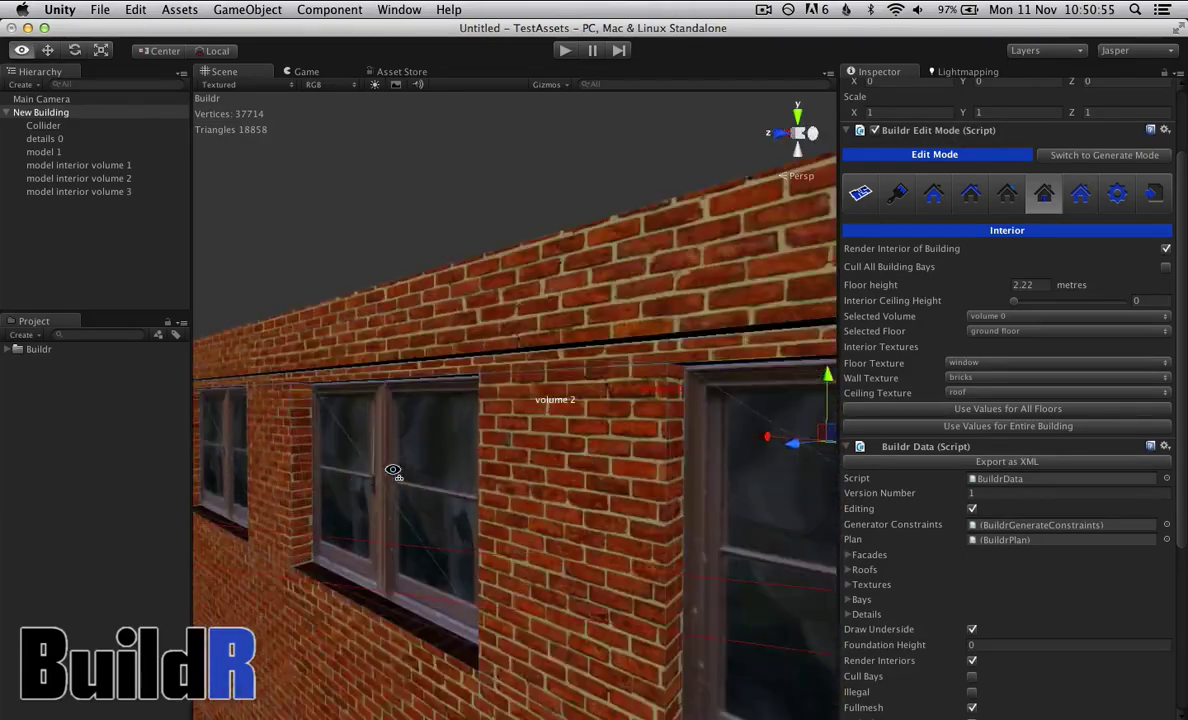
scroll(393, 472, down, 5)
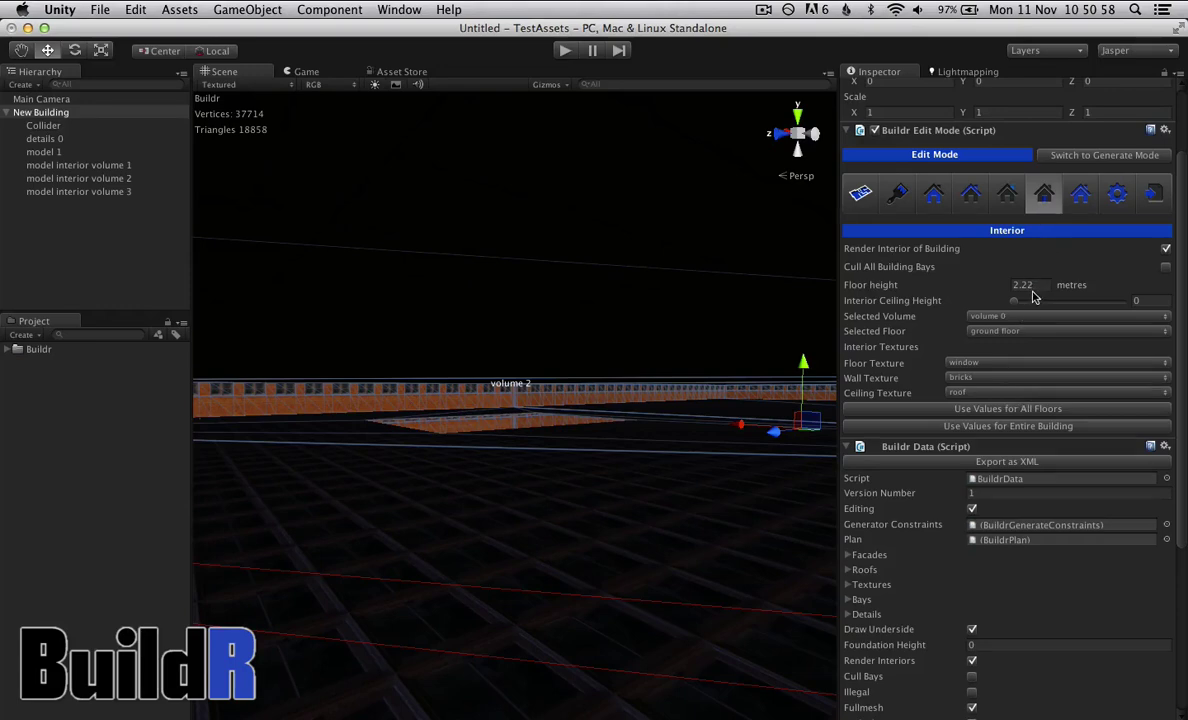
click(997, 364)
click(997, 366)
click(1003, 383)
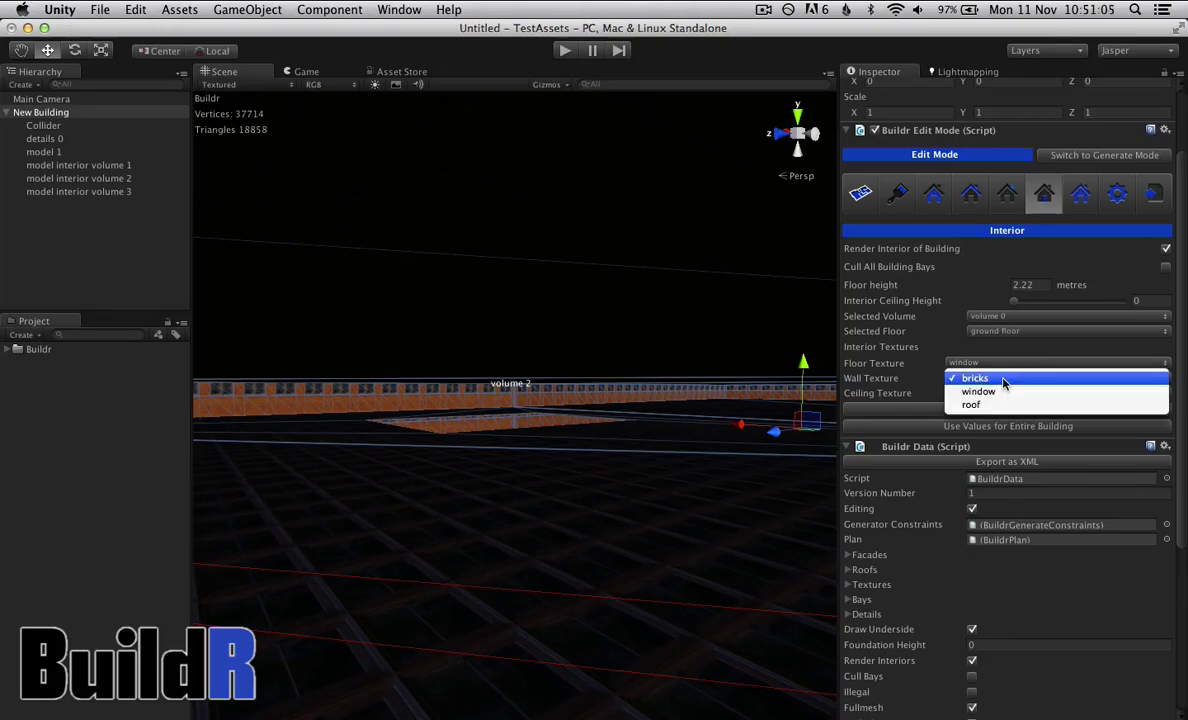
click(870, 365)
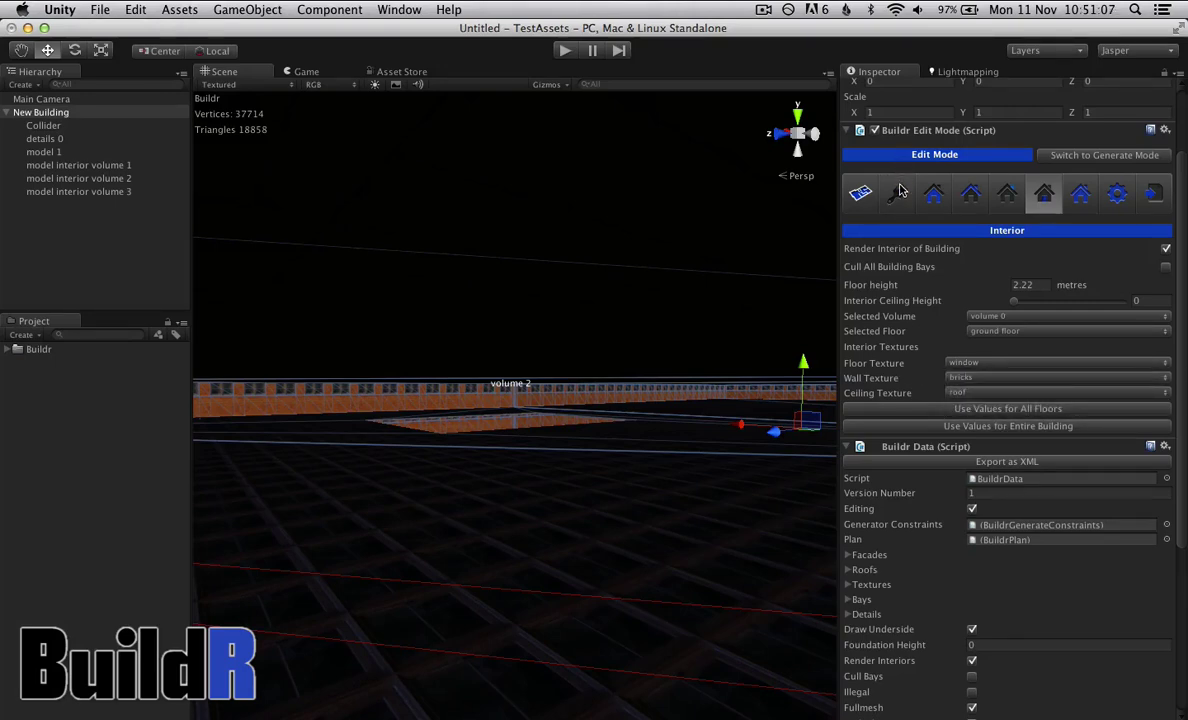
Step: Add a new texture design named carpet using the carpet image
click(898, 193)
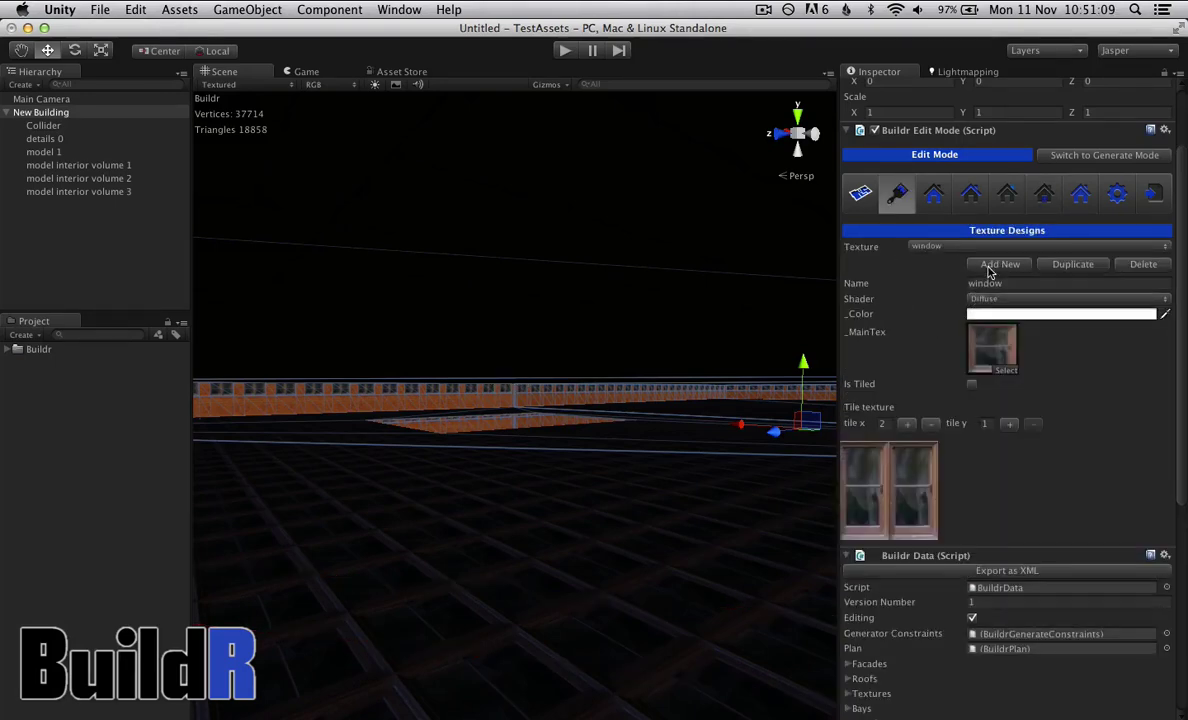
click(989, 266)
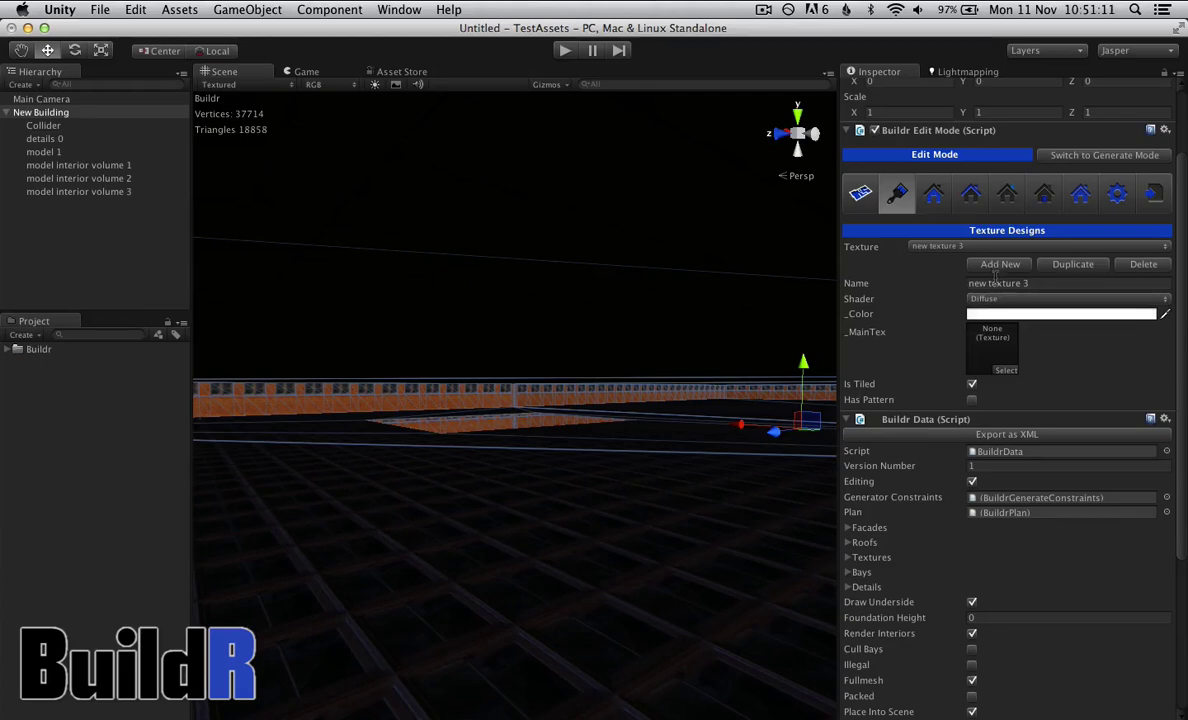
click(995, 282)
drag(1027, 282, 965, 285)
key(BackSpace)
click(1008, 372)
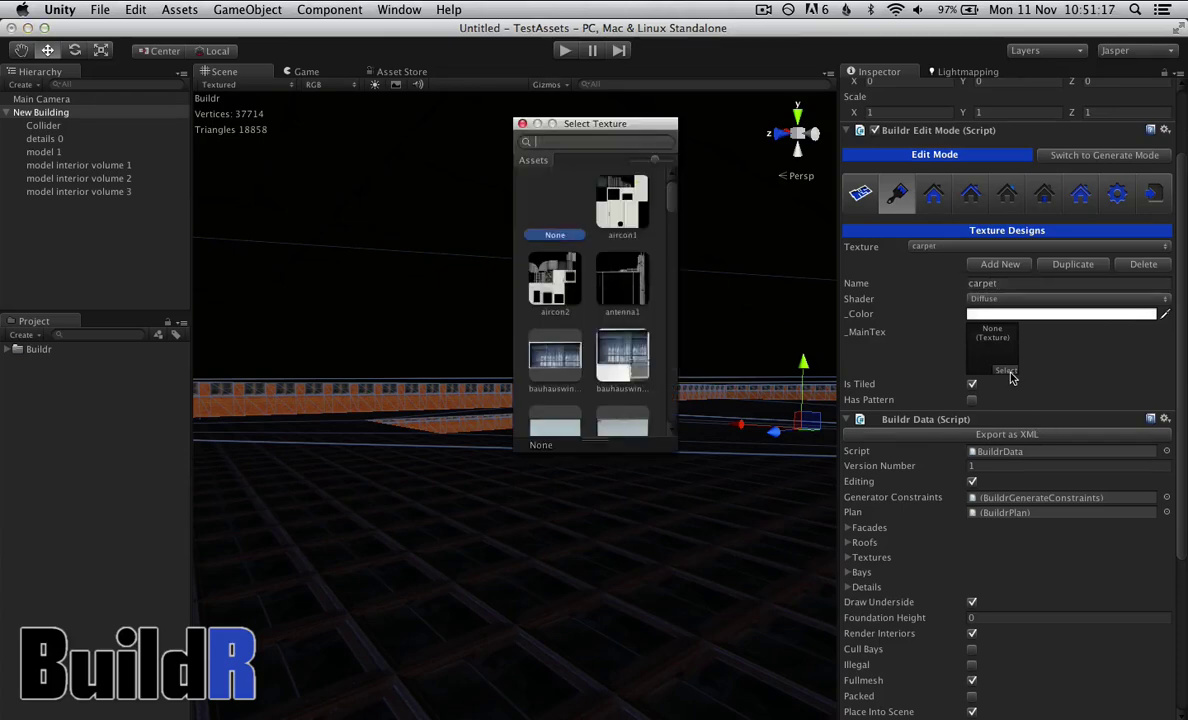
text(car)
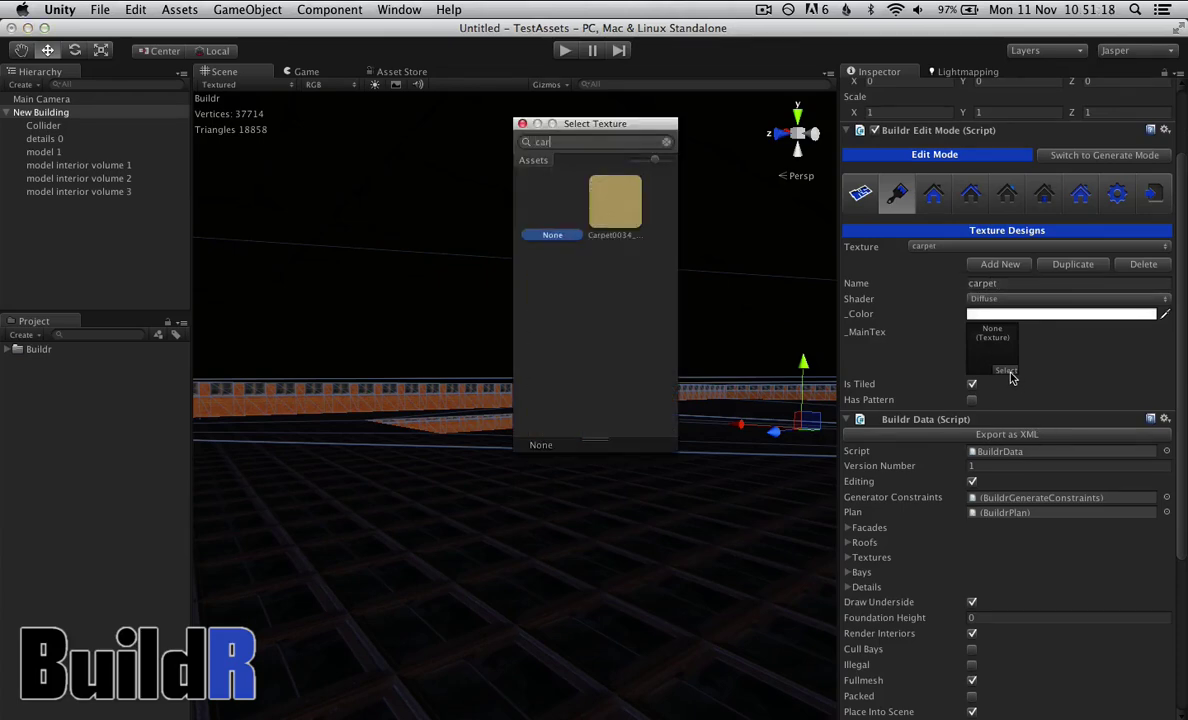
double_click(616, 202)
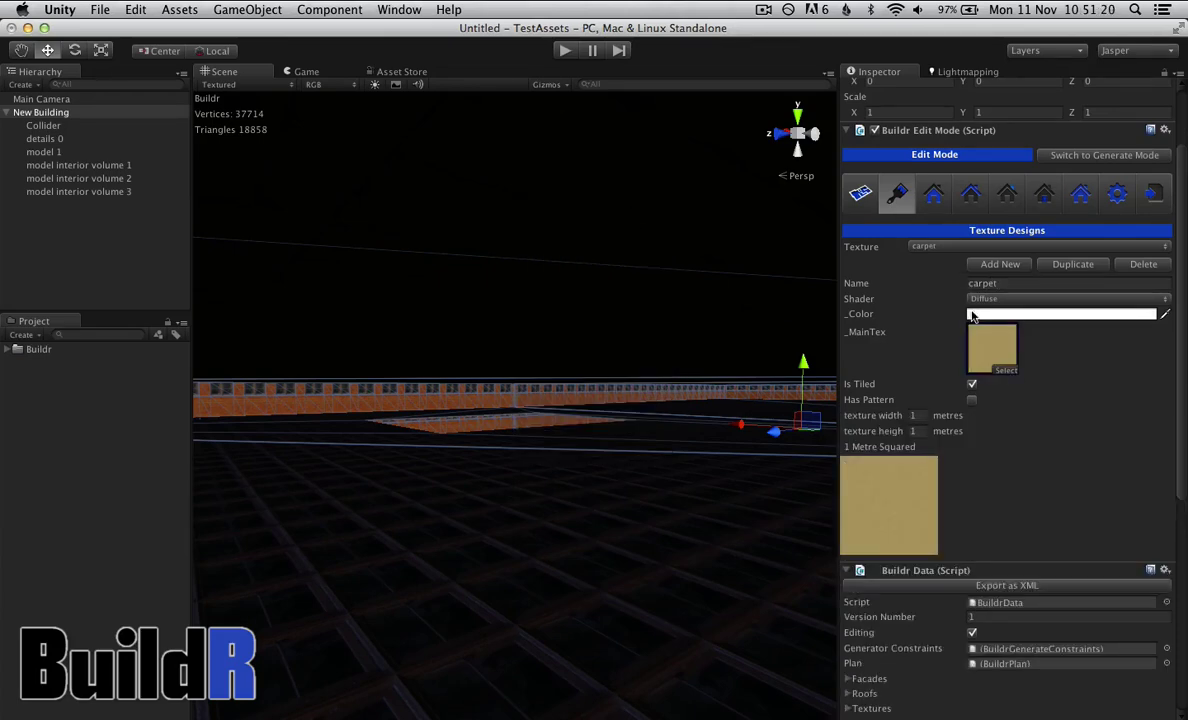
click(1044, 193)
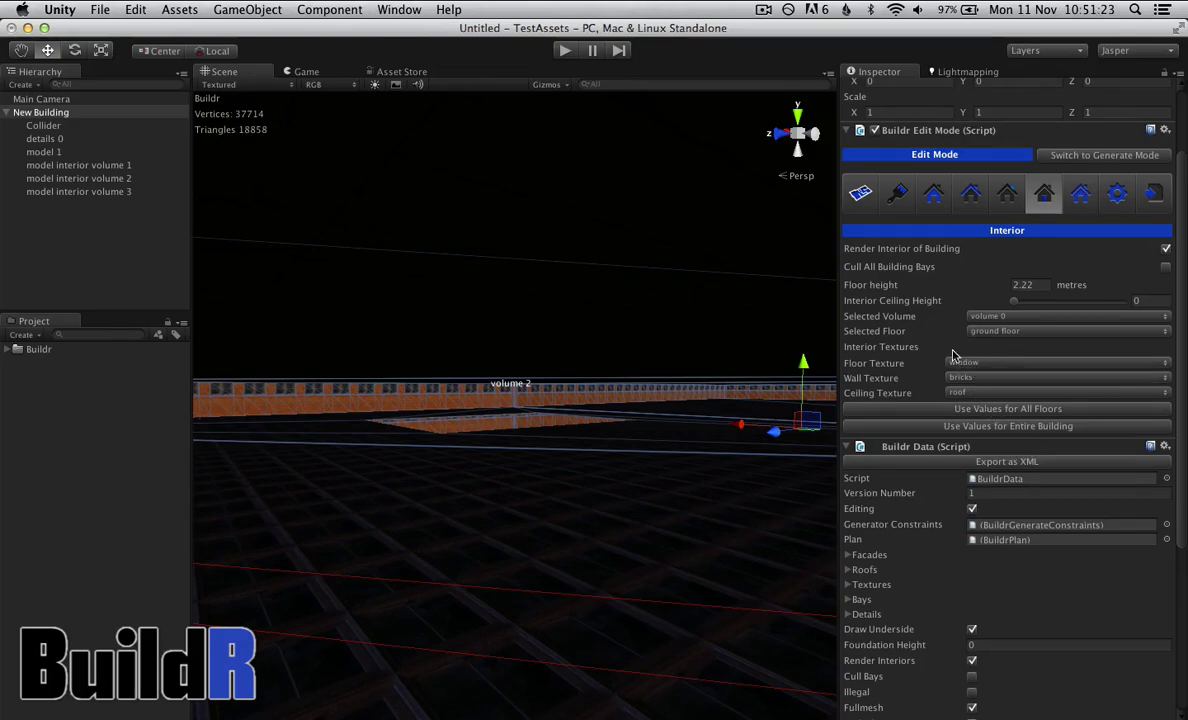
Step: Set the interior floor texture to carpet
alt+drag(480, 545, 342, 496)
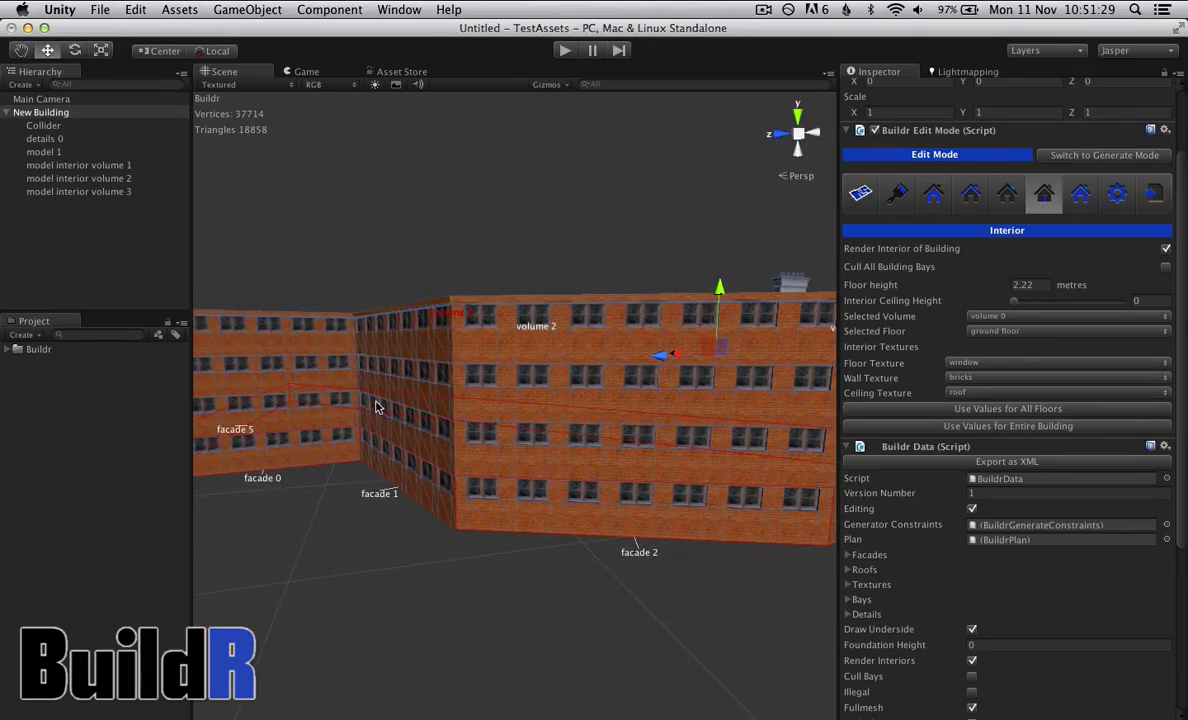
alt+drag(567, 555, 377, 497)
scroll(377, 497, up, 5)
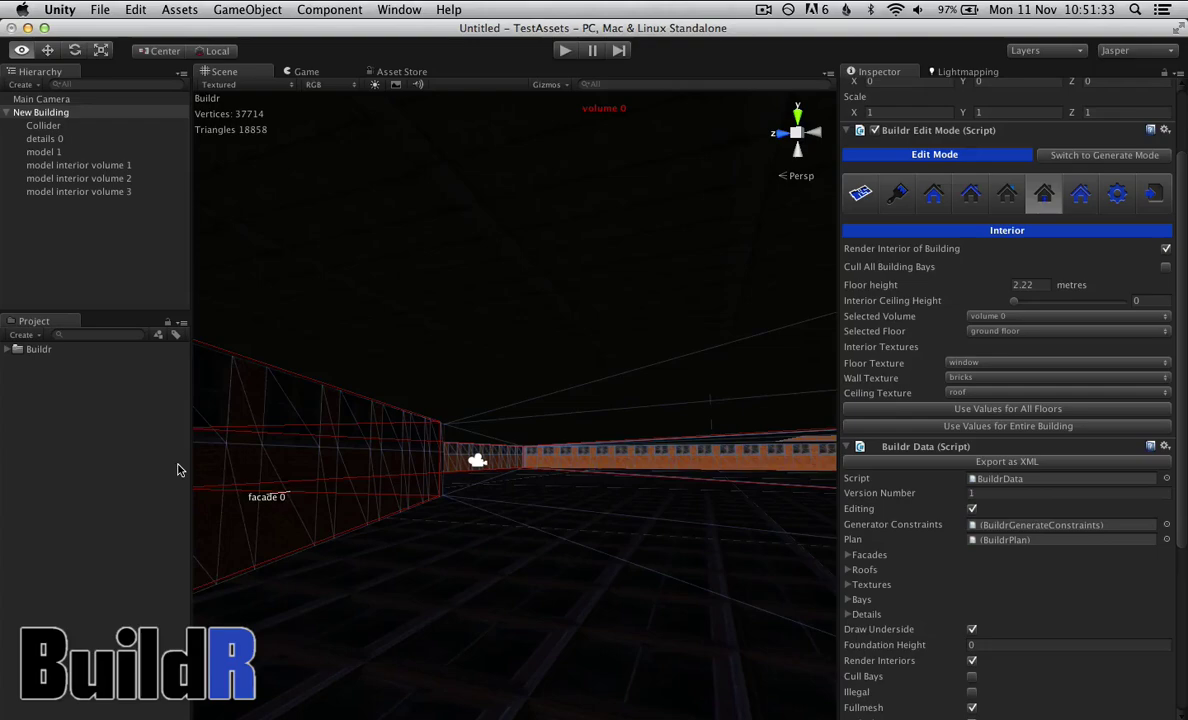
click(985, 363)
click(975, 391)
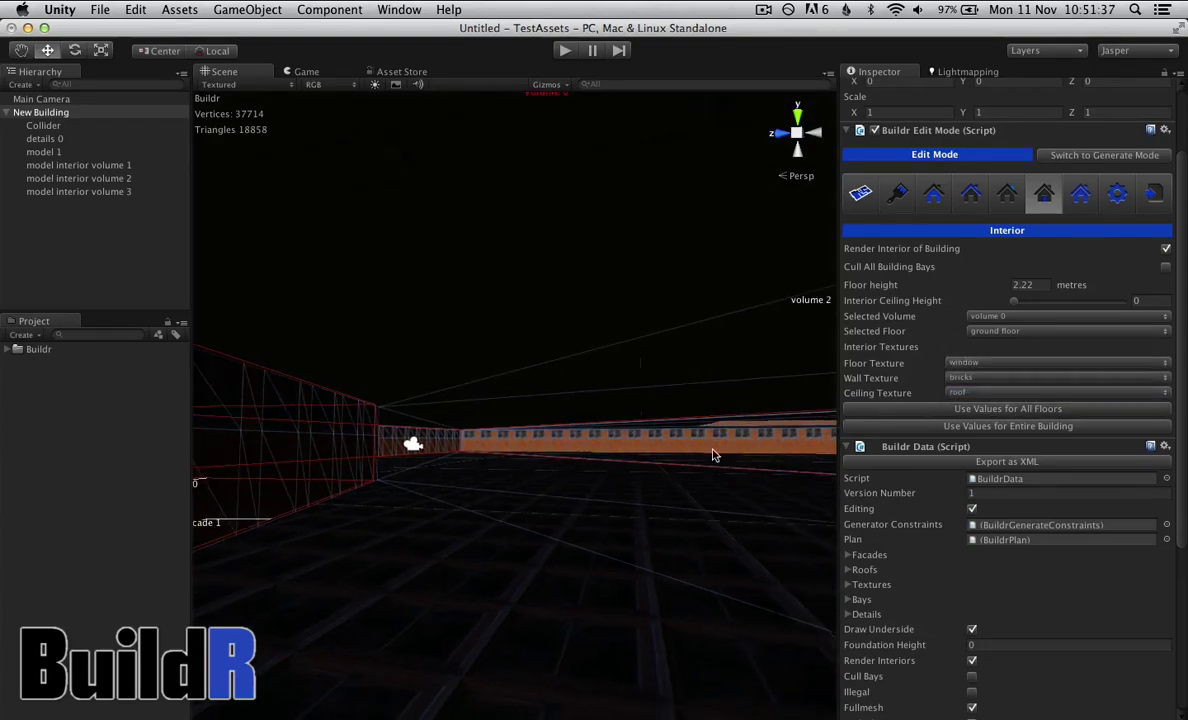
Step: Apply the interior textures to the entire building and check the interior
alt+drag(679, 460, 590, 470)
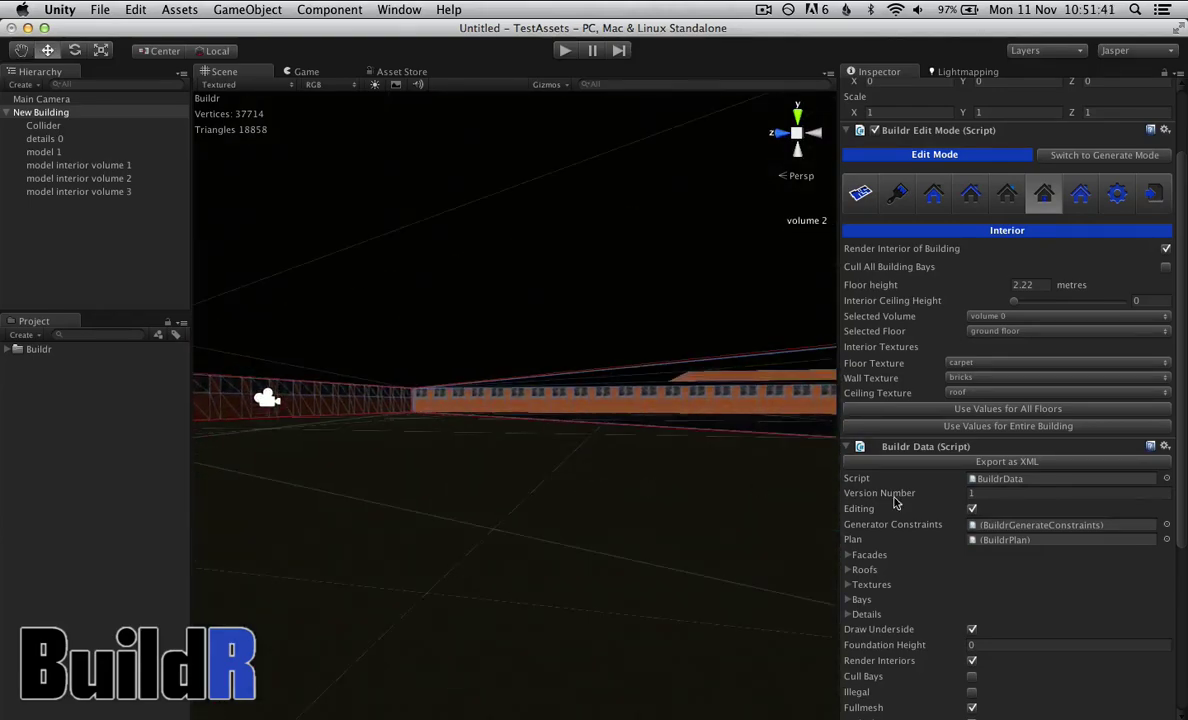
click(973, 428)
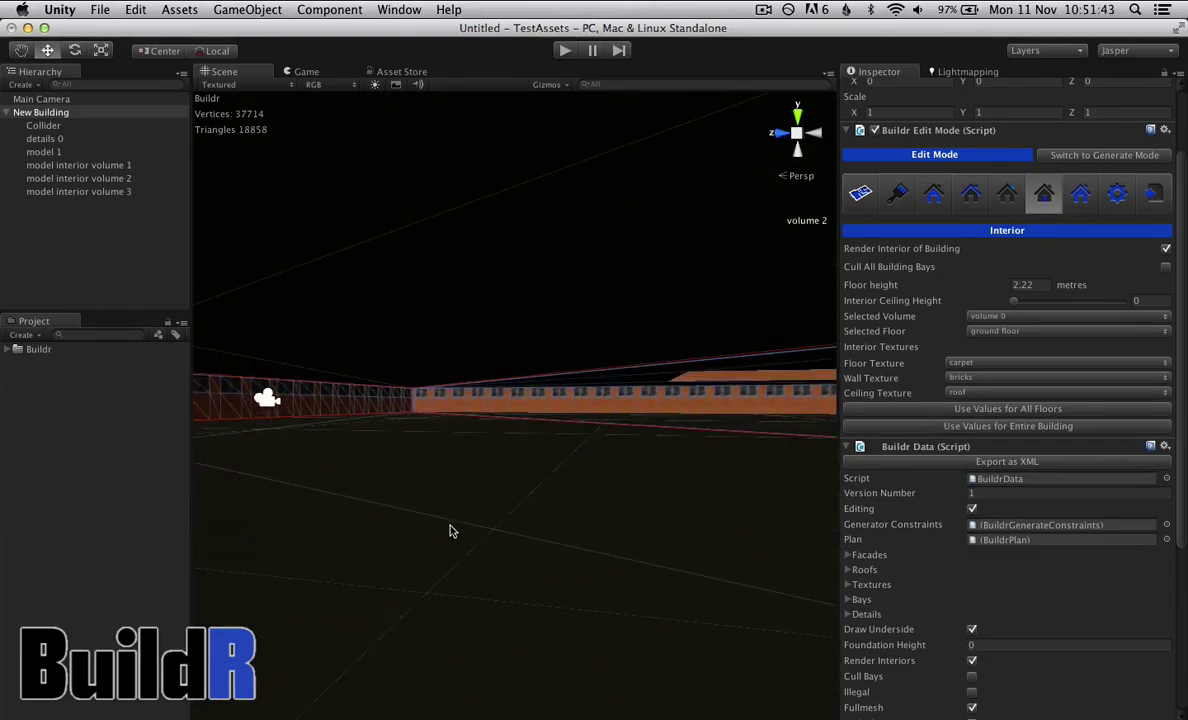
alt+drag(448, 530, 760, 585)
alt+drag(600, 445, 512, 365)
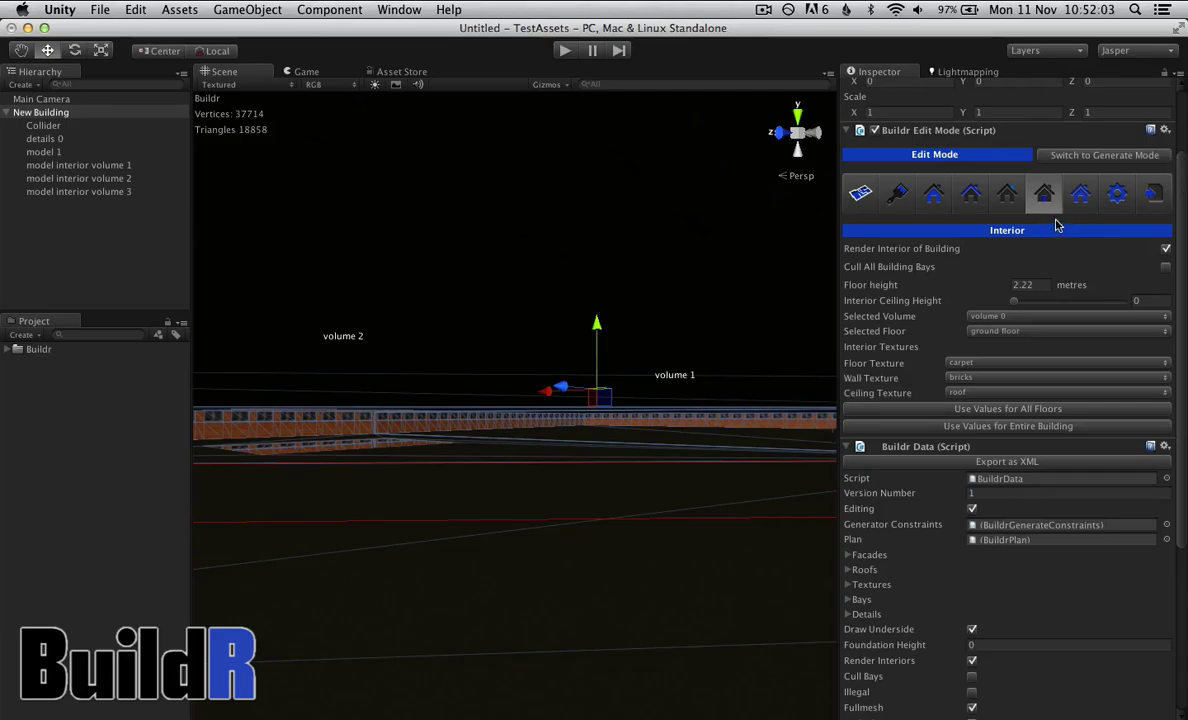
click(1080, 193)
Step: Add a second style row to facade 0 set to new facade 1
alt+drag(597, 419, 555, 410)
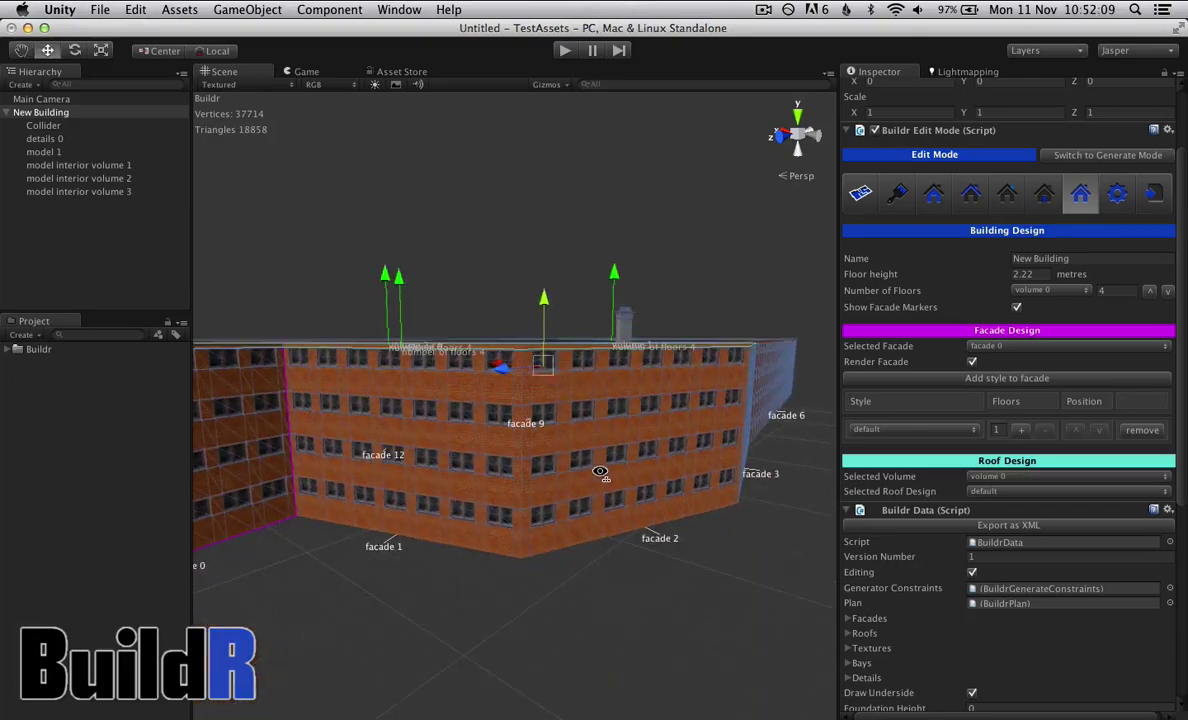
click(1000, 381)
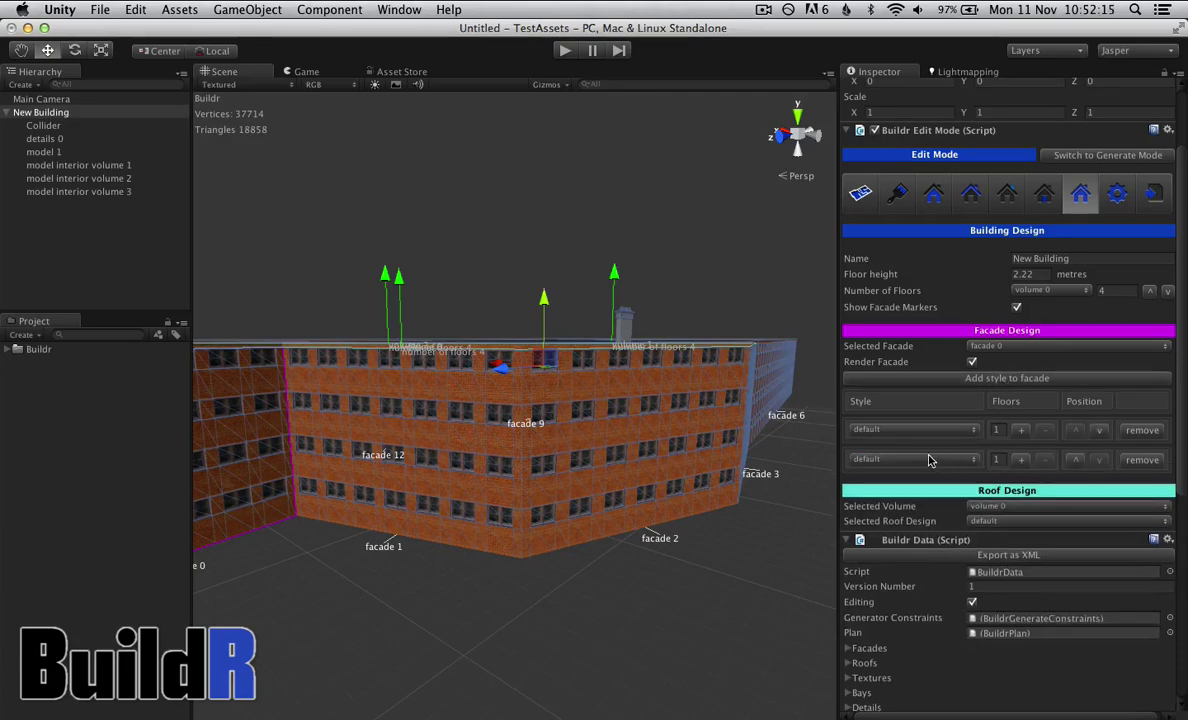
click(928, 460)
click(905, 475)
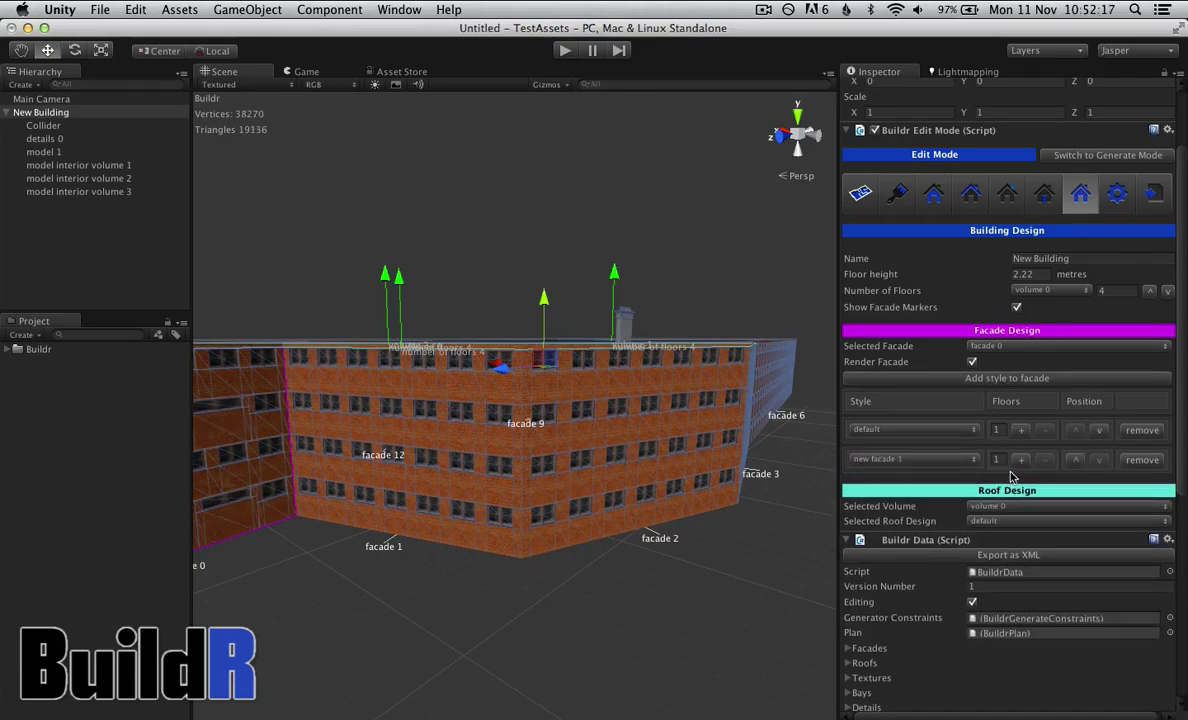
Step: Make both new facade 1 and default span 2 floors each
alt+drag(440, 485, 363, 480)
scroll(350, 487, up, 5)
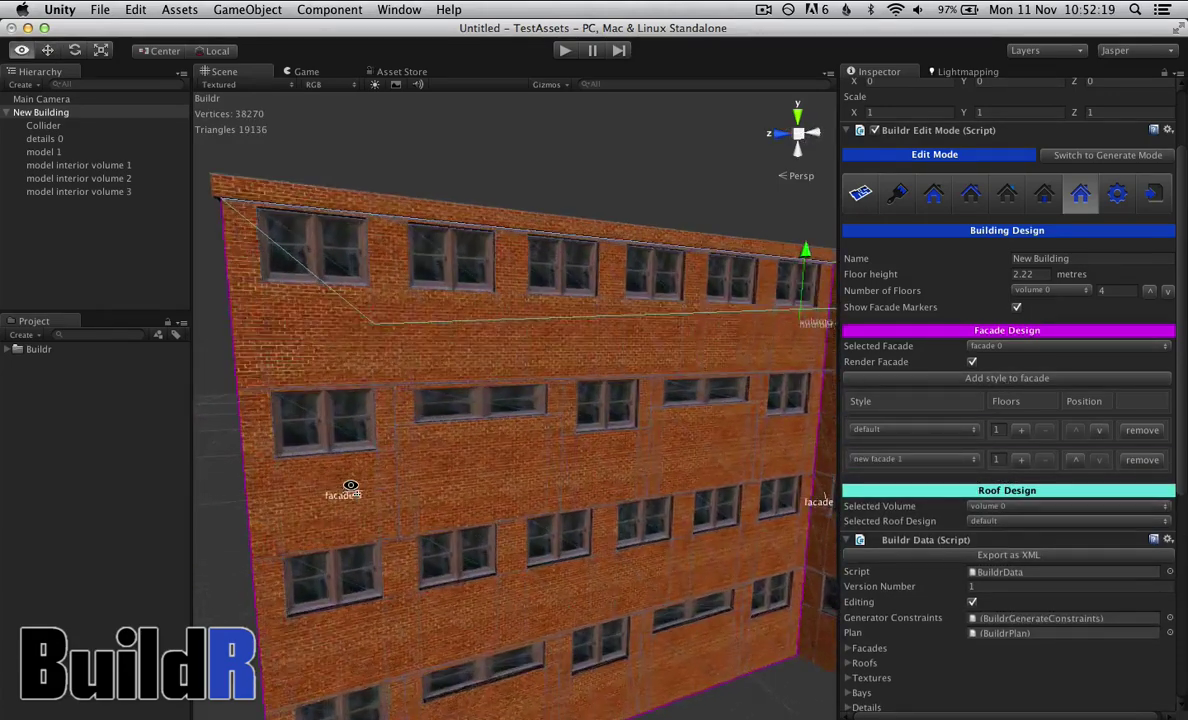
scroll(350, 487, up, 3)
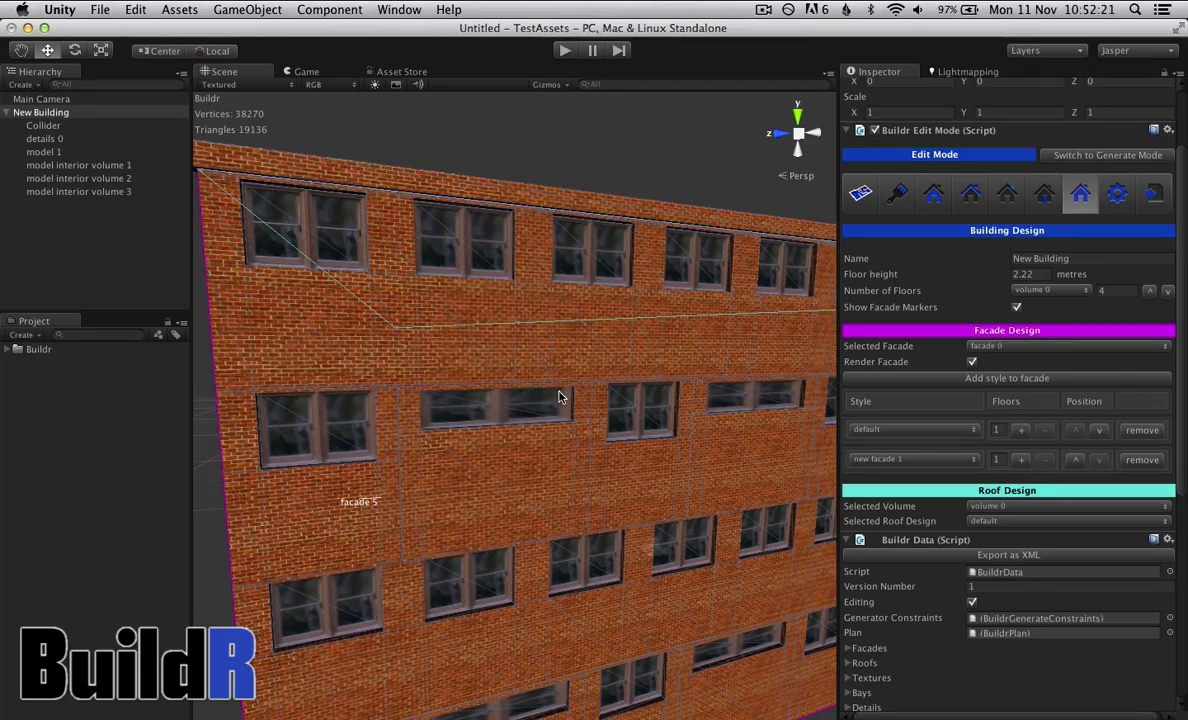
click(1022, 459)
scroll(628, 474, down, 10)
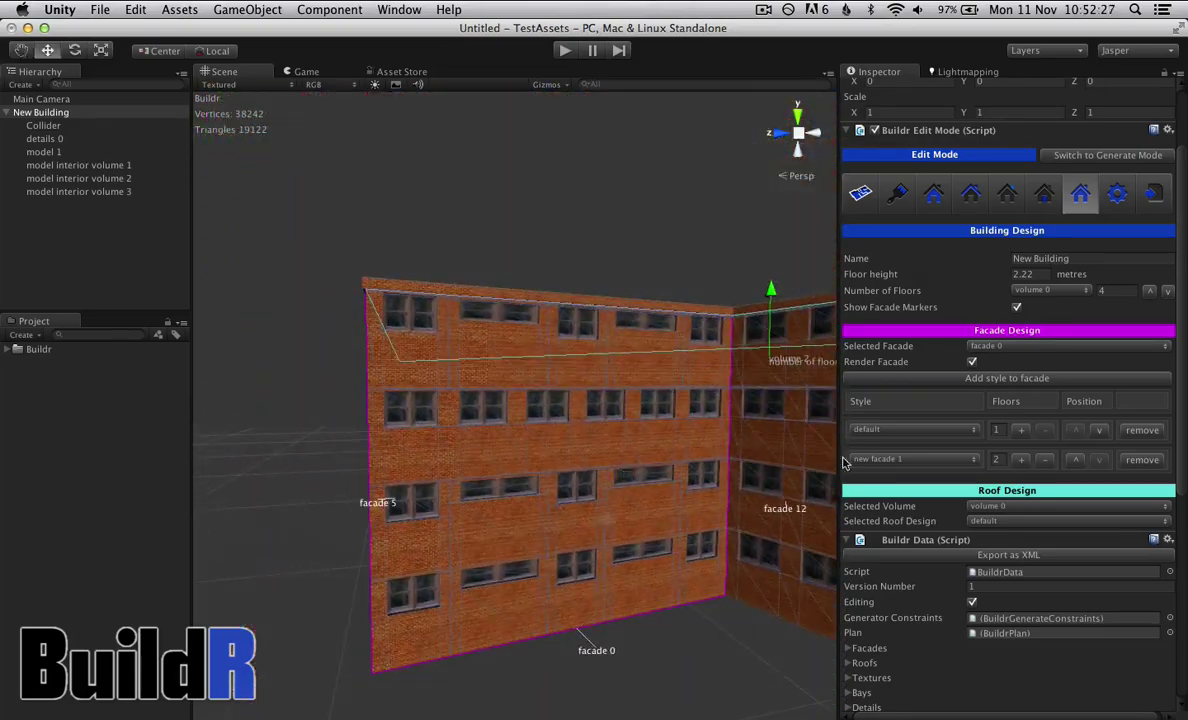
click(1021, 430)
scroll(590, 510, up, 5)
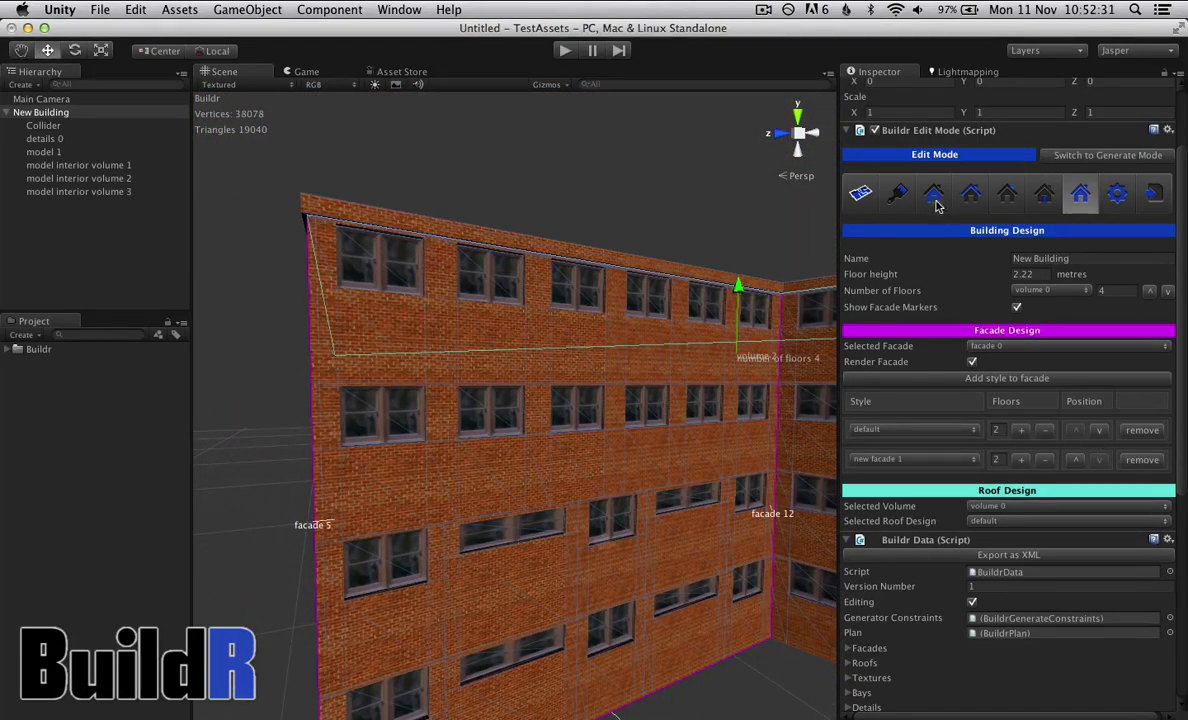
Step: Uncheck Render Back for new bay design 2 in new facade 1, then fly in to inspect the dark openings
click(897, 194)
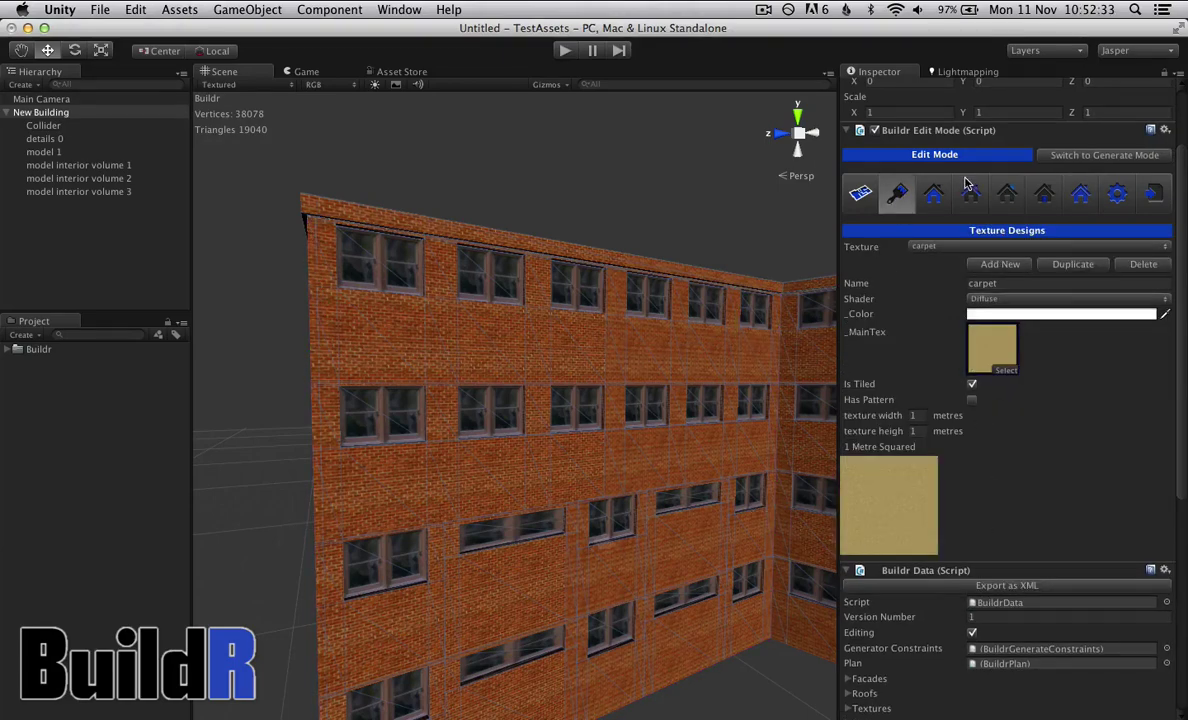
click(933, 194)
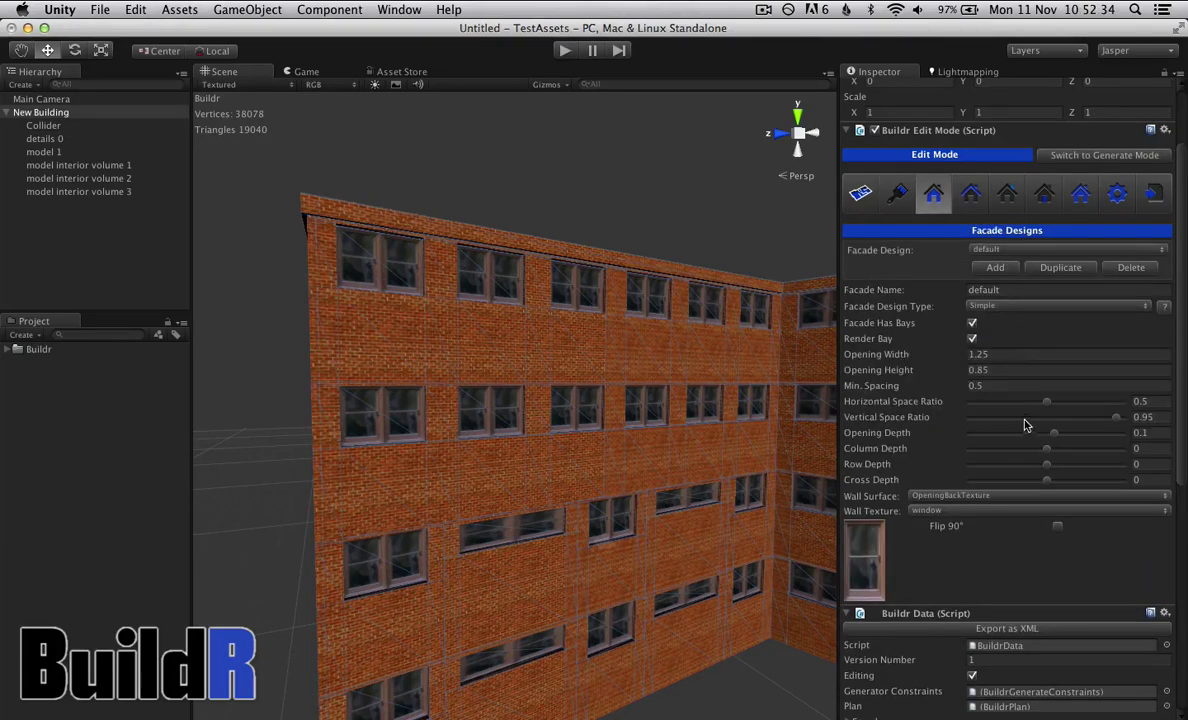
click(983, 252)
click(990, 265)
scroll(1000, 578, down, 2)
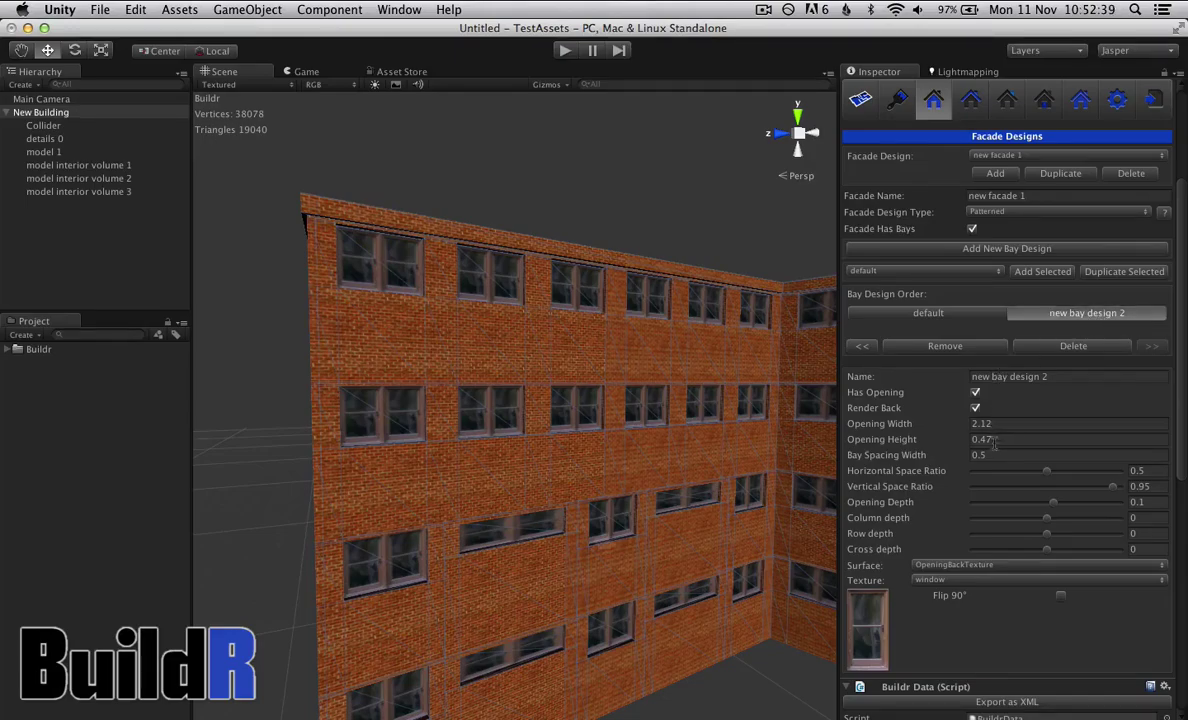
click(975, 409)
right_drag(544, 485, 512, 484)
key(s)
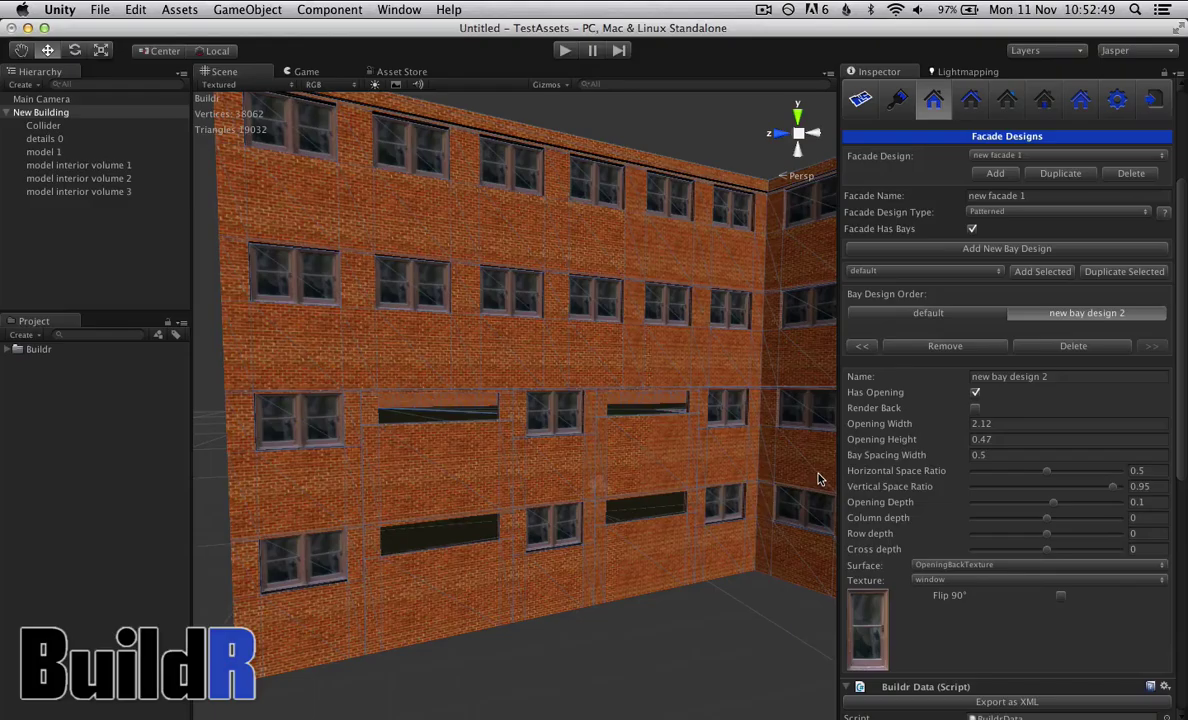
key(w)
right_drag(682, 491, 683, 493)
key(s)
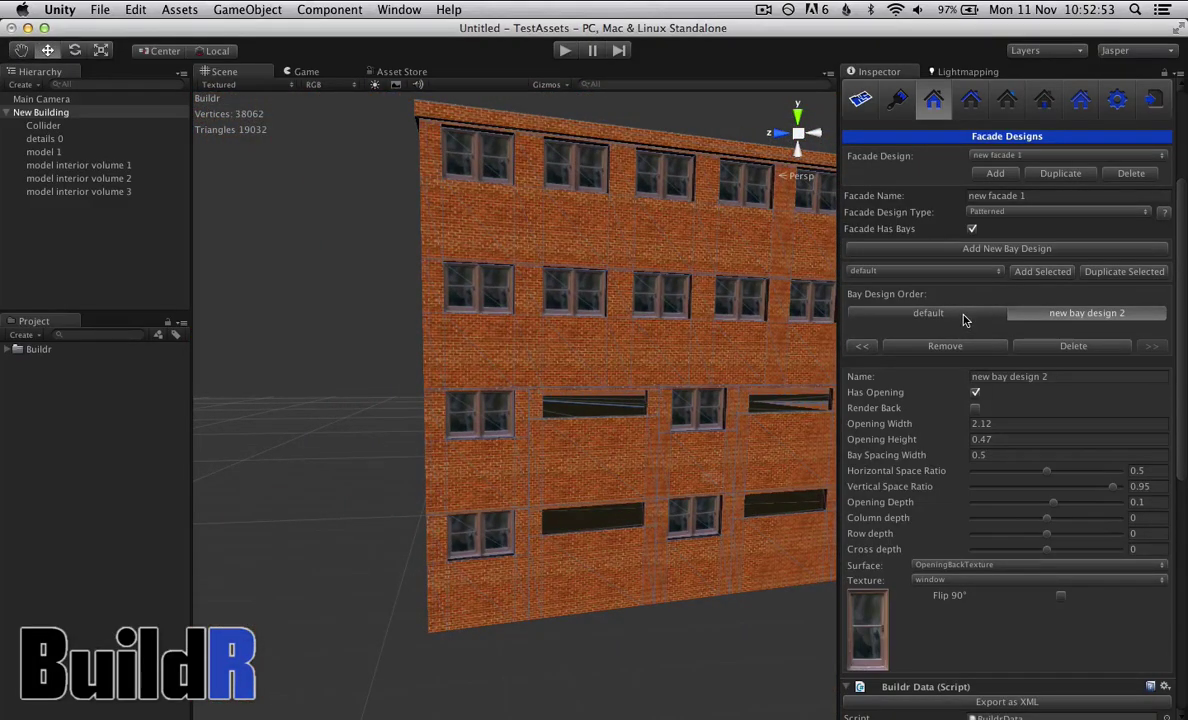
Step: Give the default bay opening height 1.96 and vertical space ratio 0
click(964, 318)
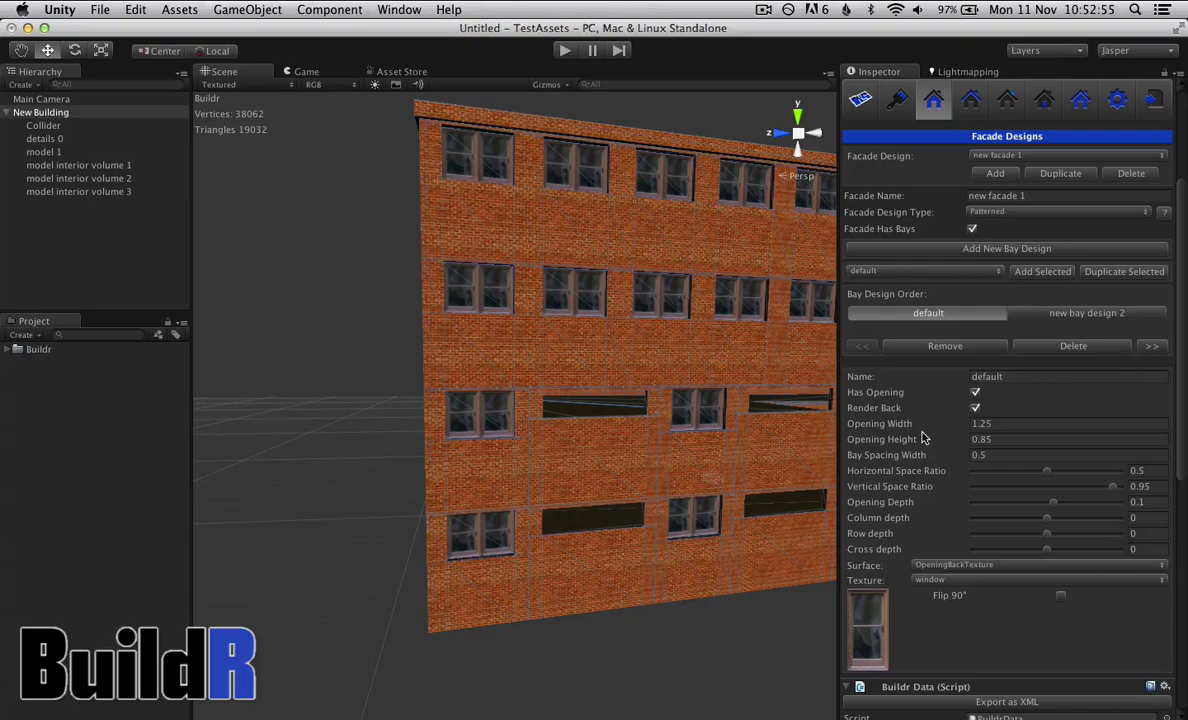
drag(910, 443, 969, 441)
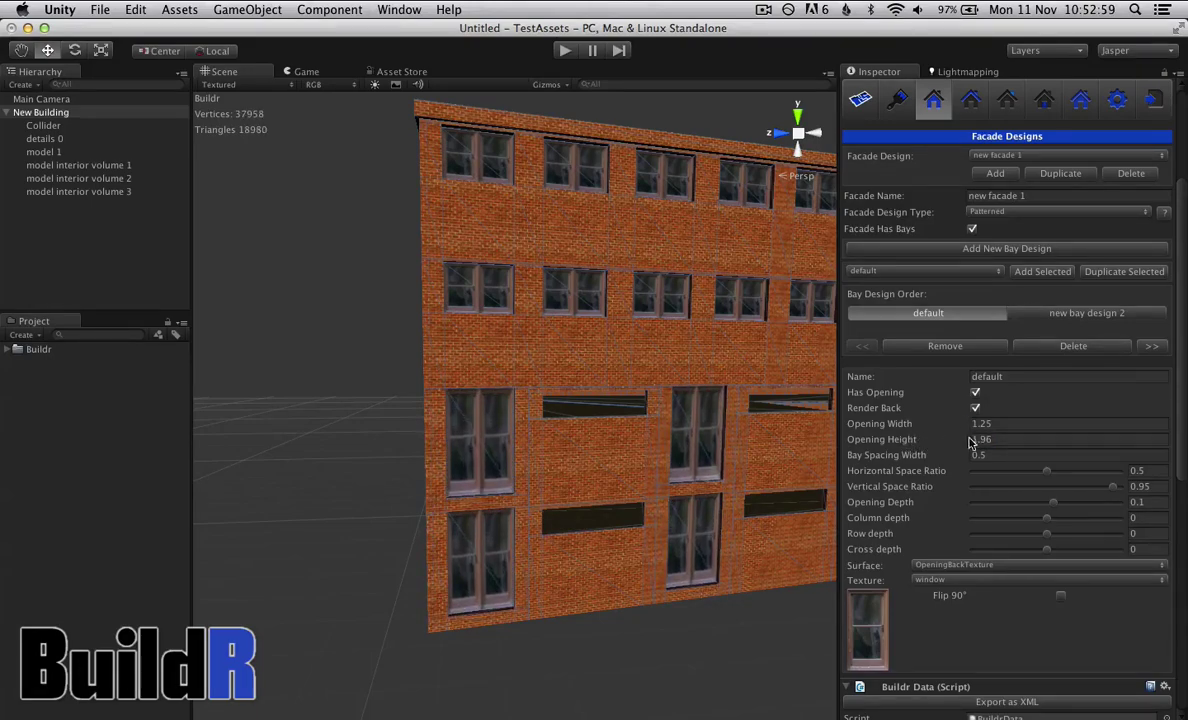
drag(1048, 476, 947, 498)
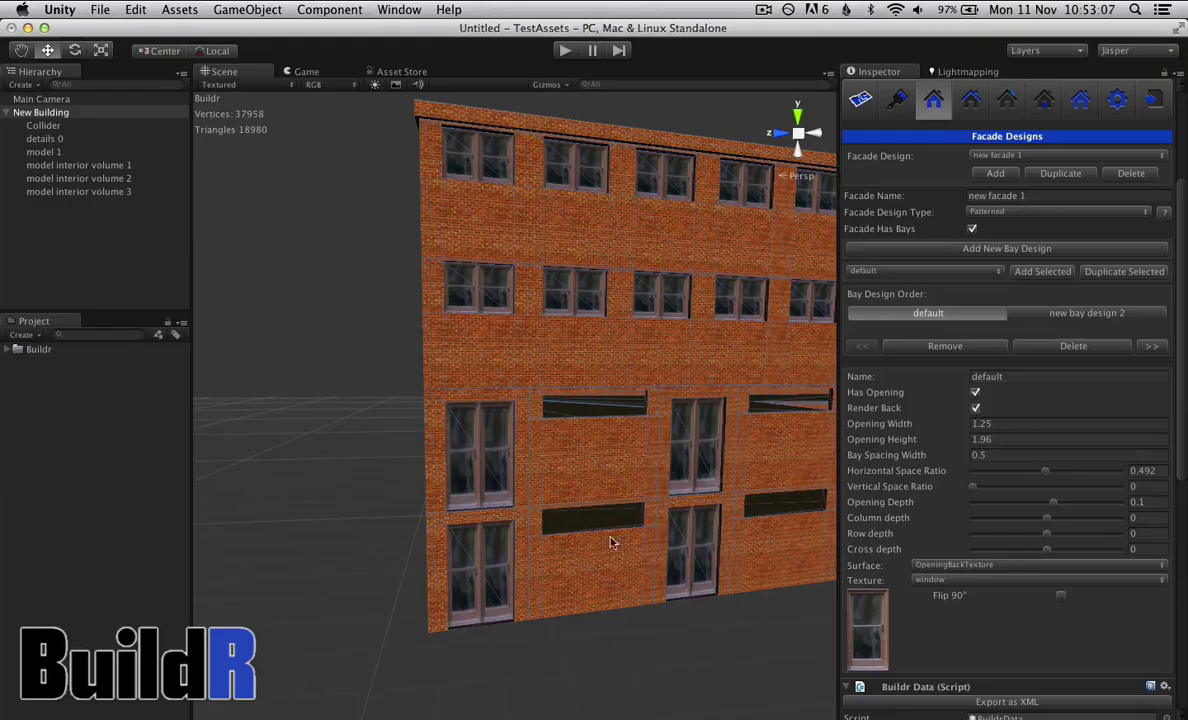
right_drag(612, 542, 760, 555)
Step: Frame the building and drag volume 1 up to 7 floors and volume 2 to 5 floors
click(1080, 99)
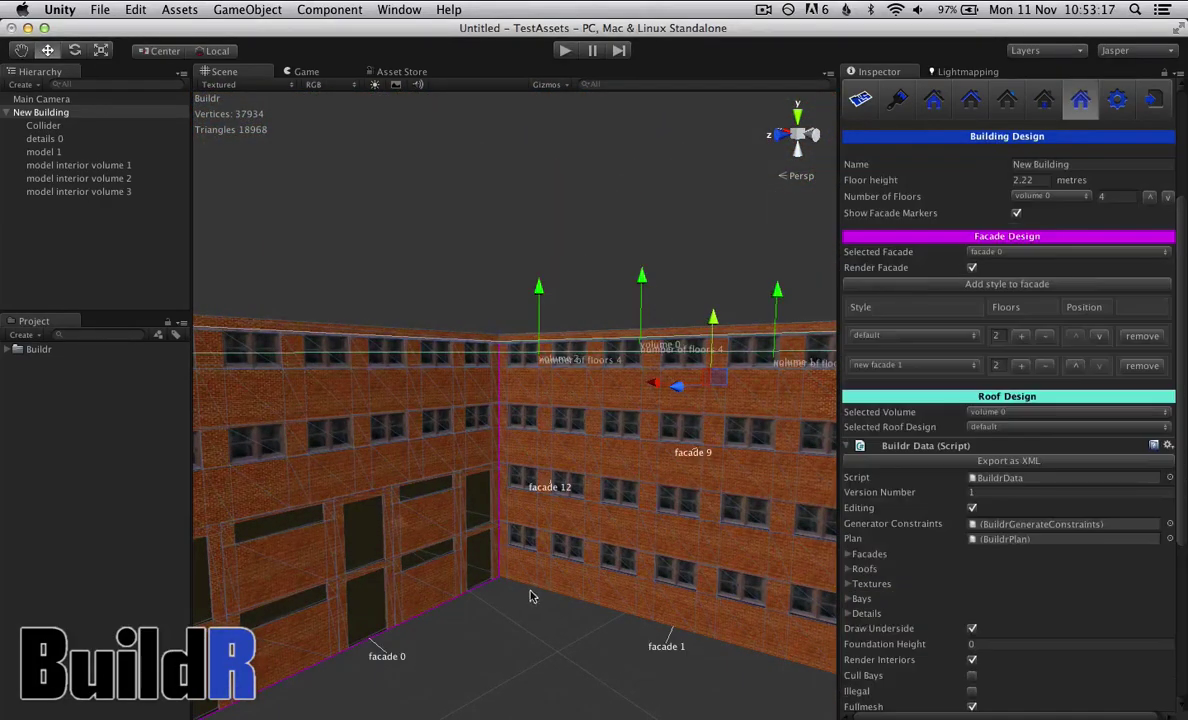
key(f)
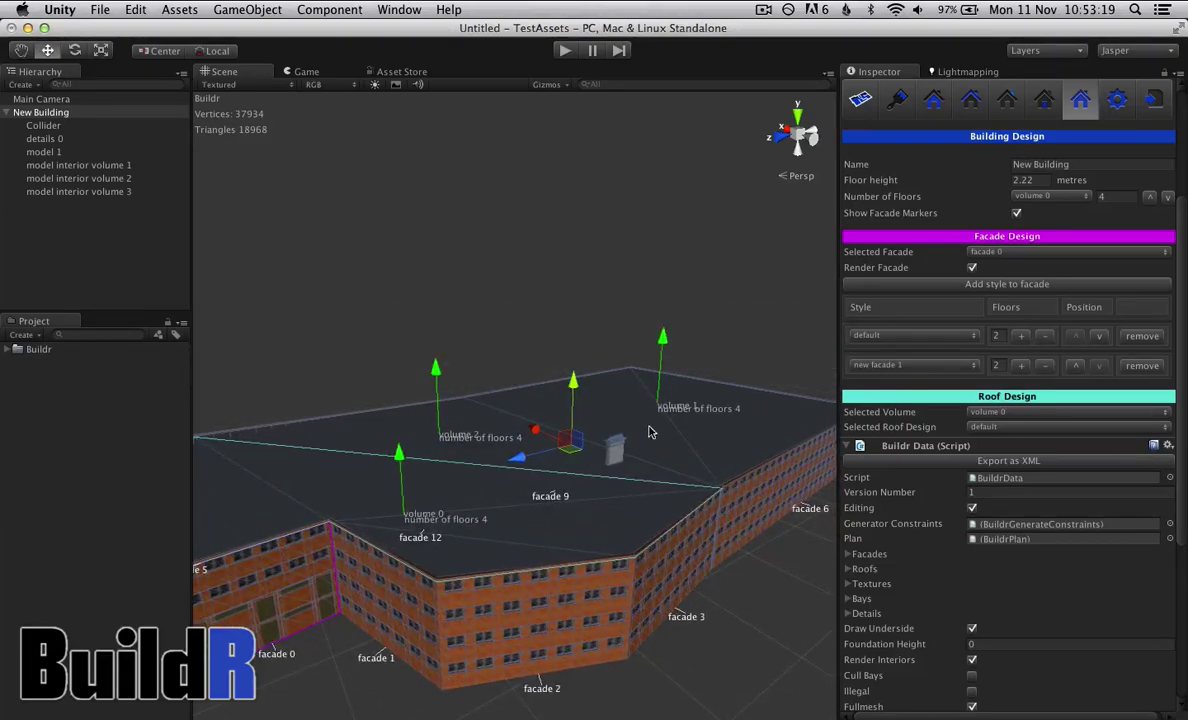
drag(663, 333, 666, 296)
drag(435, 355, 510, 375)
Step: Add a new roof design, new roof 1, with the Mansard style
click(1043, 98)
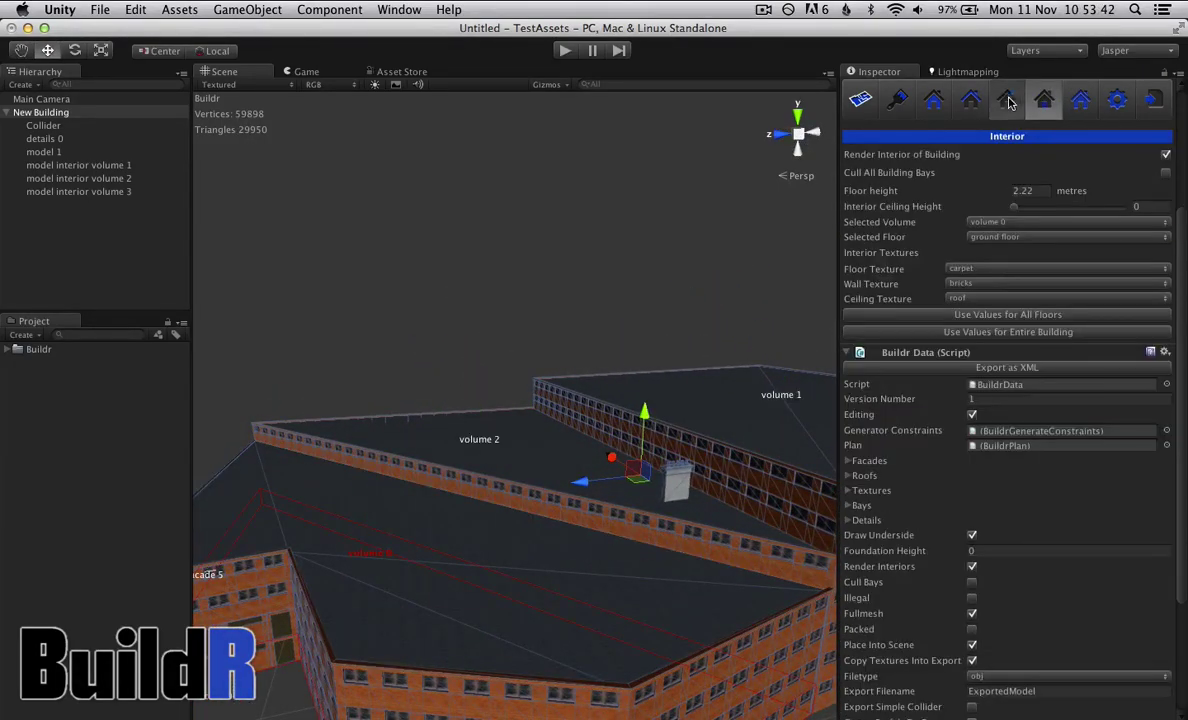
click(1007, 98)
click(970, 98)
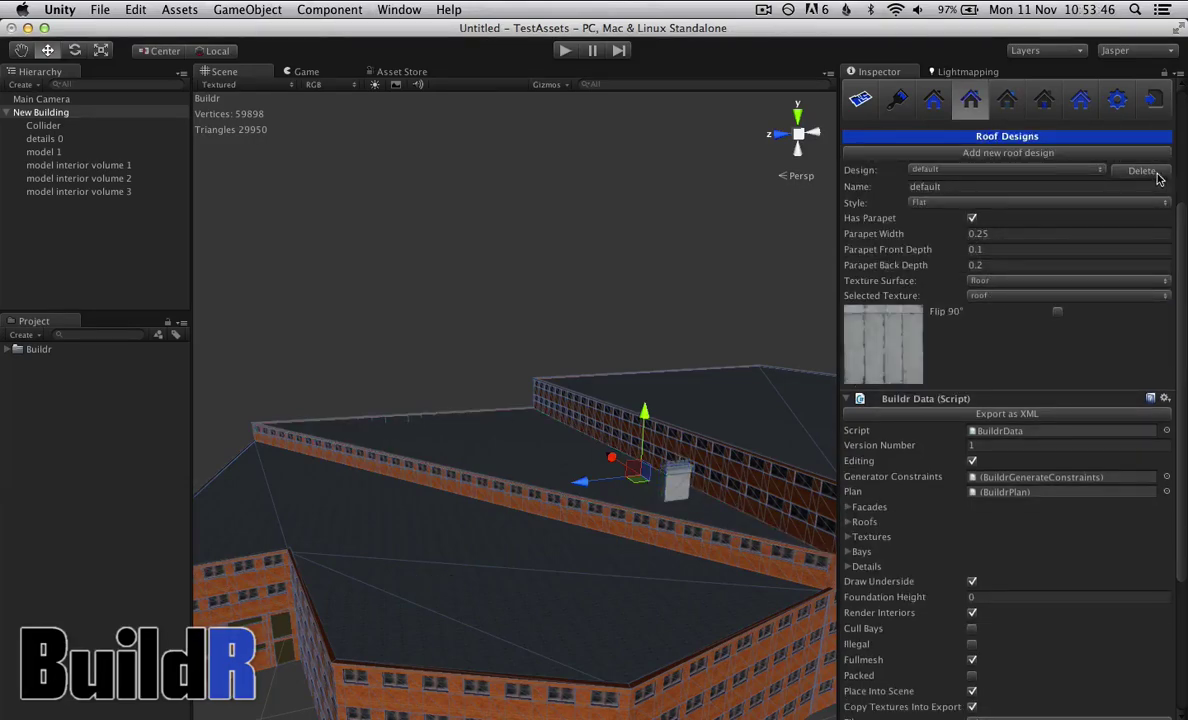
click(1070, 153)
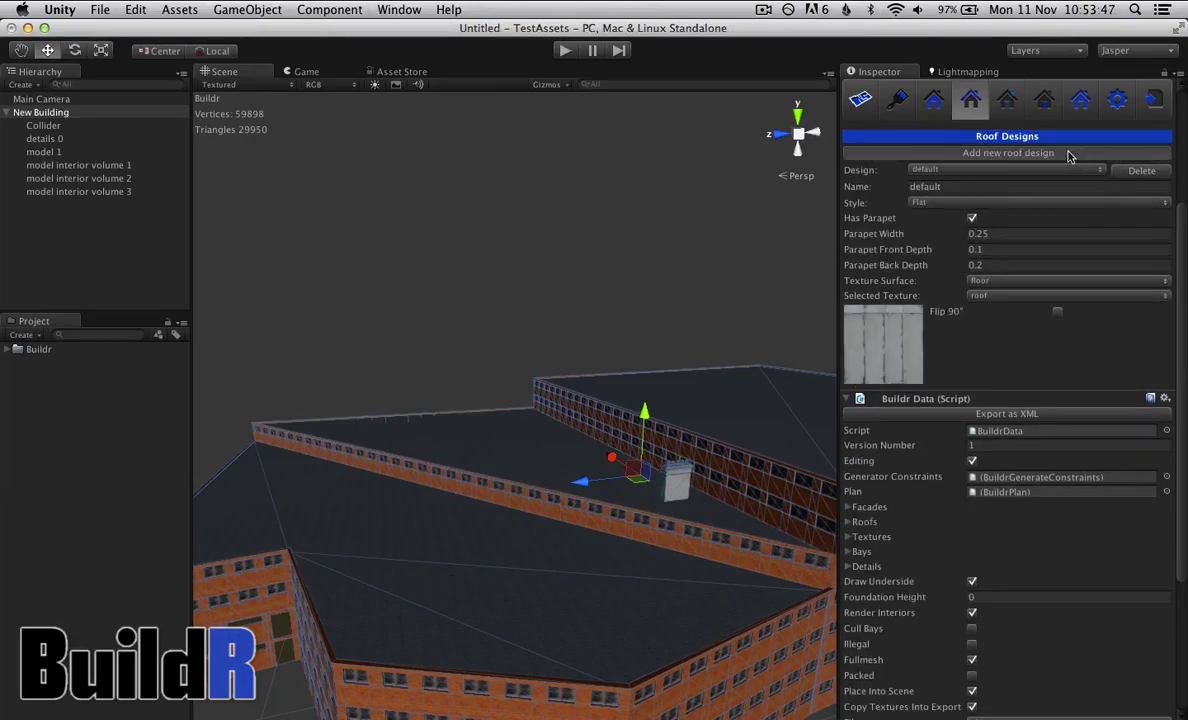
click(990, 204)
click(984, 216)
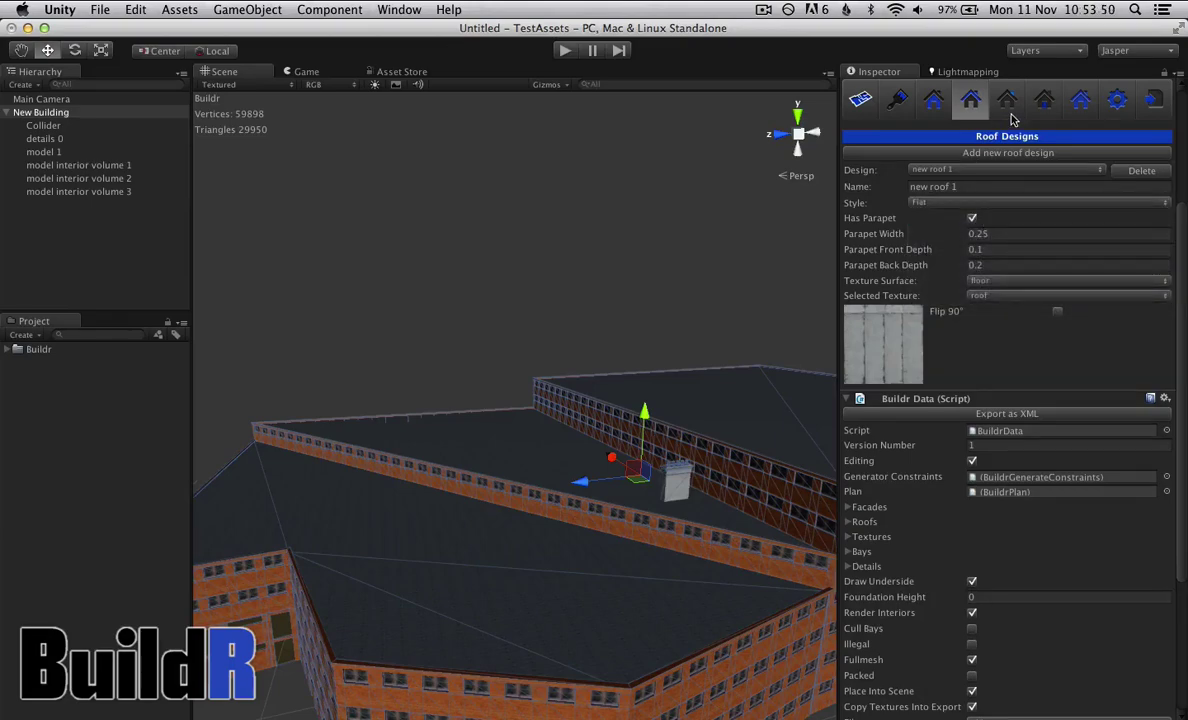
Step: Assign new roof 1 to volume 1 in the Roof Design section and orbit to view it
click(1079, 100)
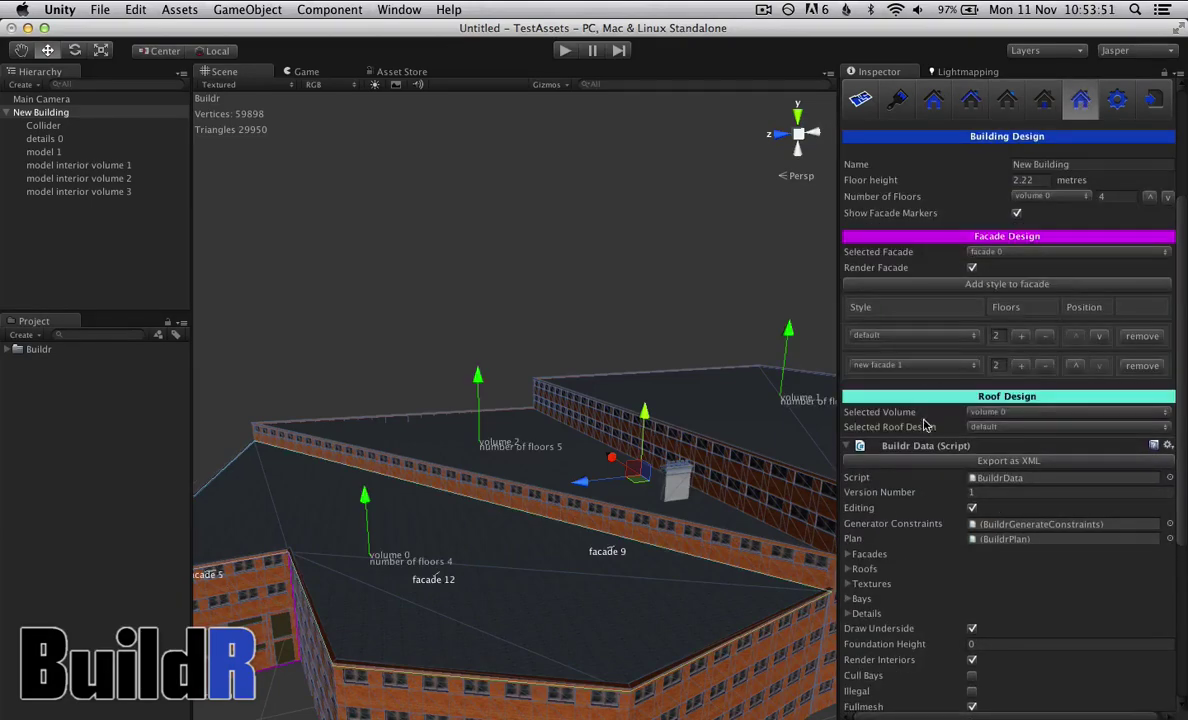
click(985, 413)
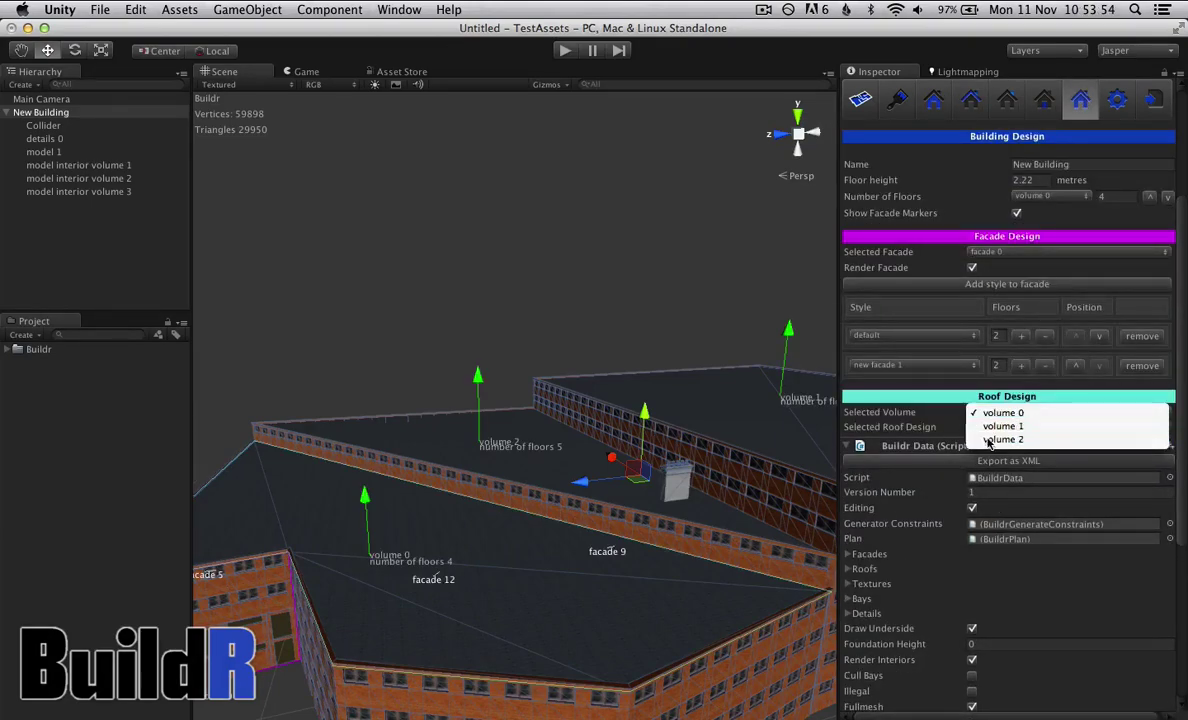
click(1000, 438)
mouse_move(780, 456)
alt+mouse_down()
mouse_move(753, 459)
mouse_move(764, 464)
alt+mouse_up()
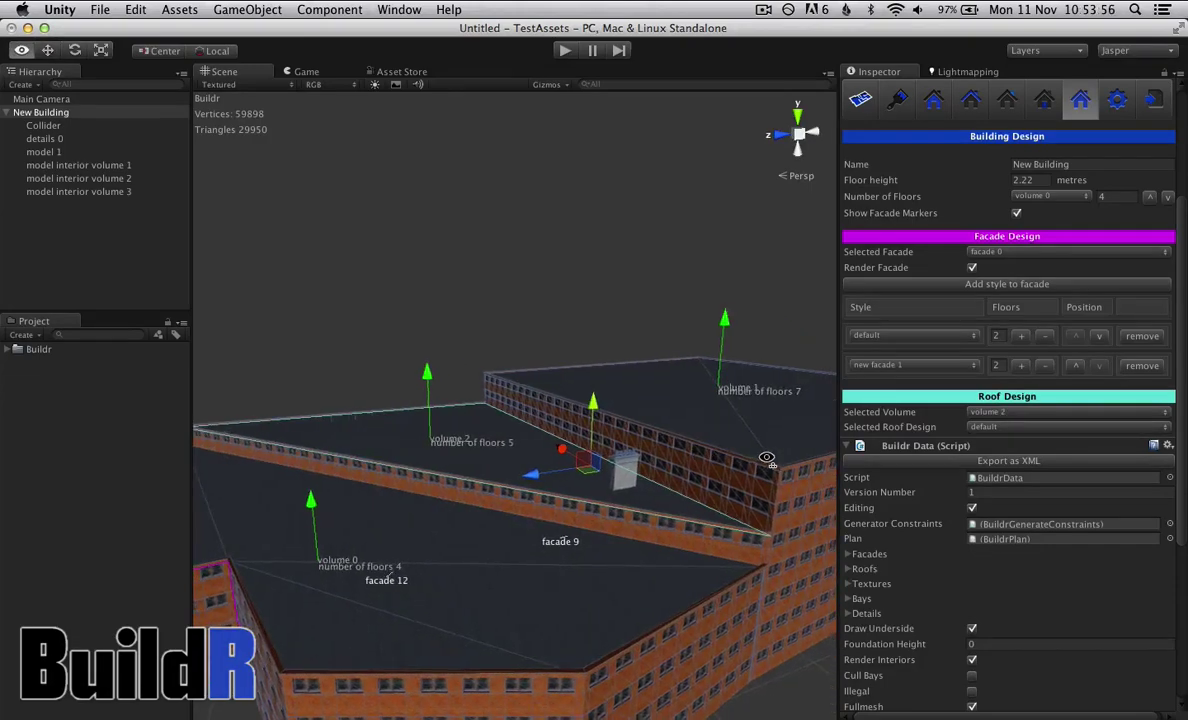
click(1016, 414)
click(1018, 400)
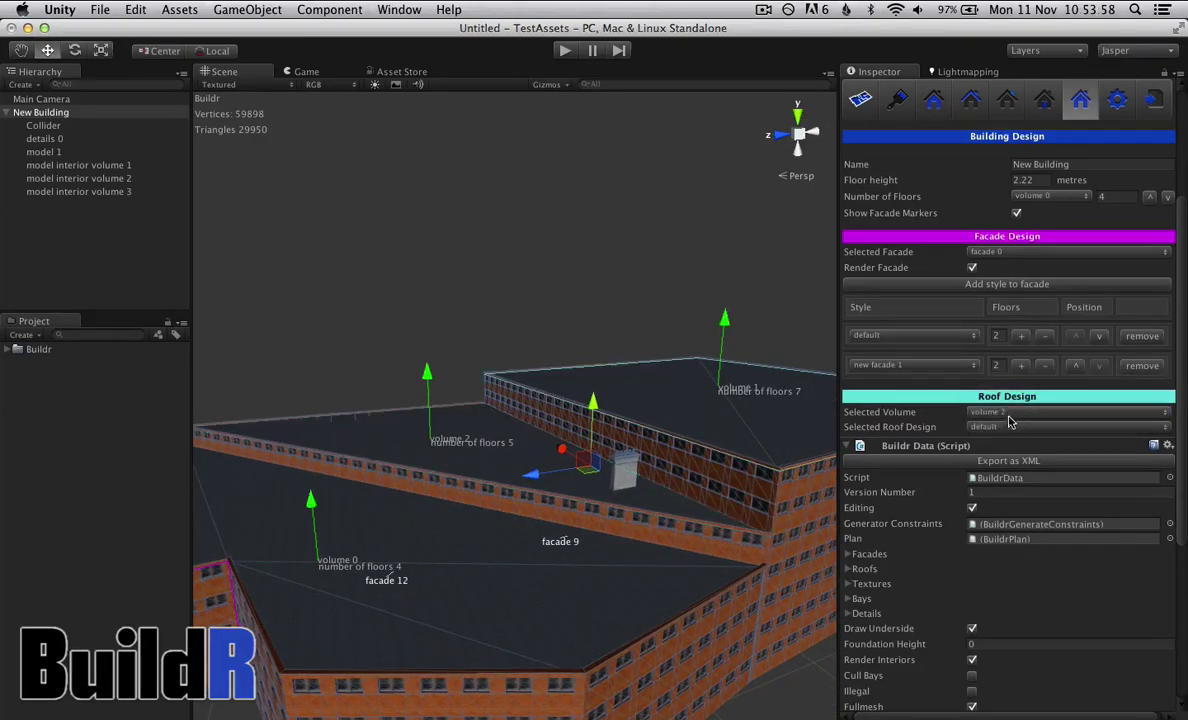
click(1013, 426)
click(1000, 425)
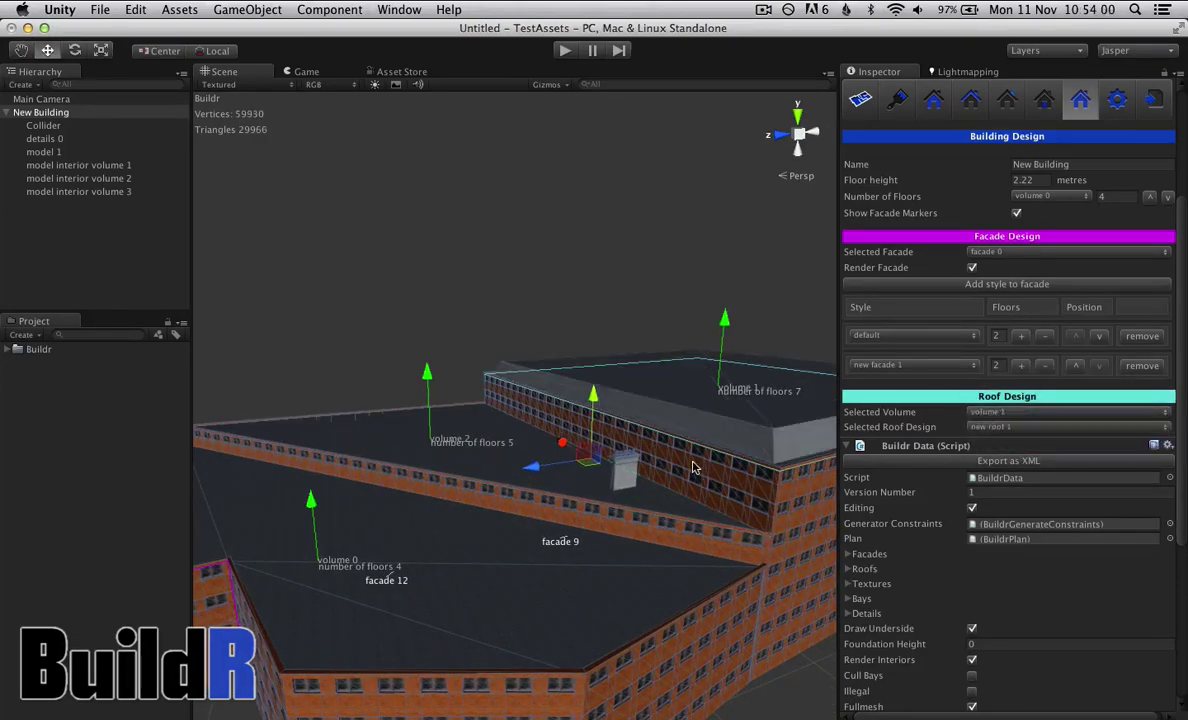
alt+drag(695, 466, 763, 467)
alt+drag(713, 570, 729, 623)
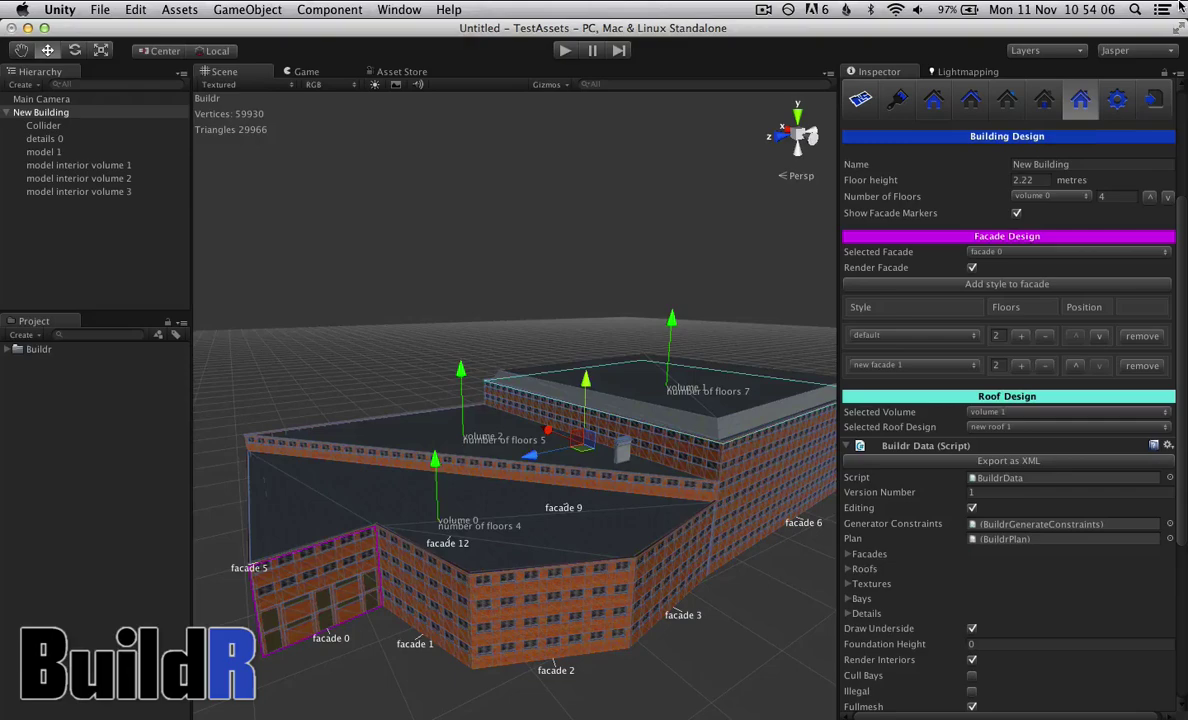
Step: Run Build Lightmap UVs from Generation Options, then clear and close the error Console
click(1117, 99)
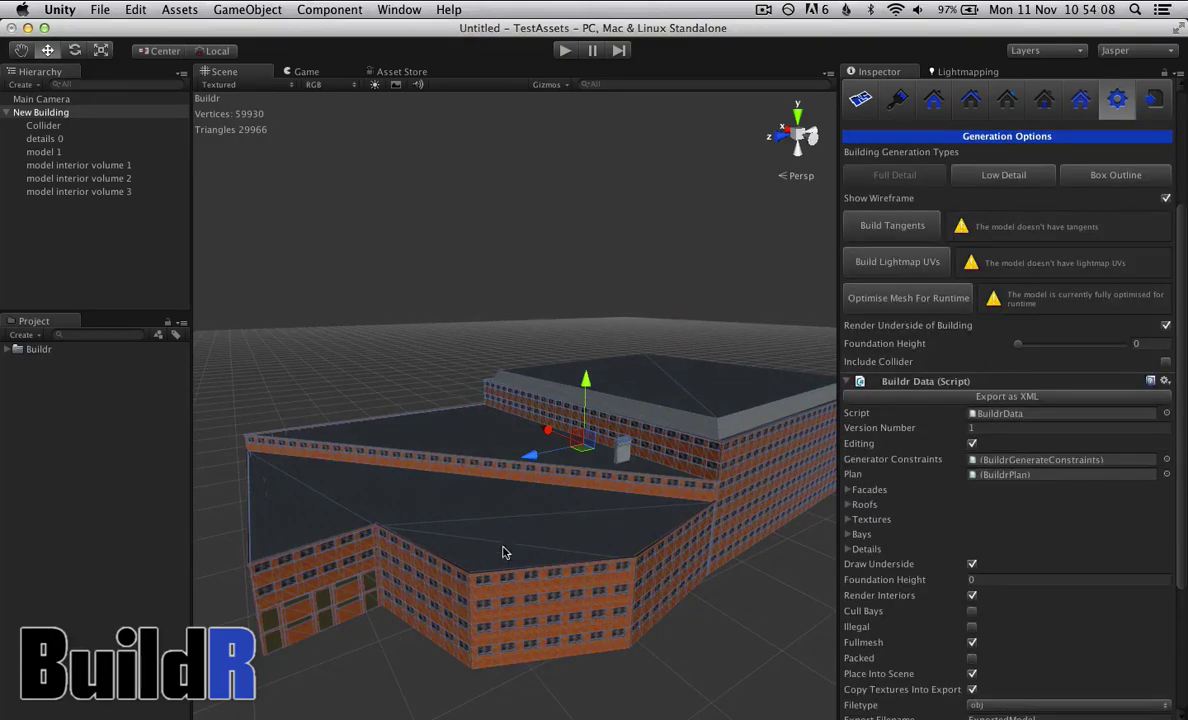
alt+drag(504, 552, 402, 537)
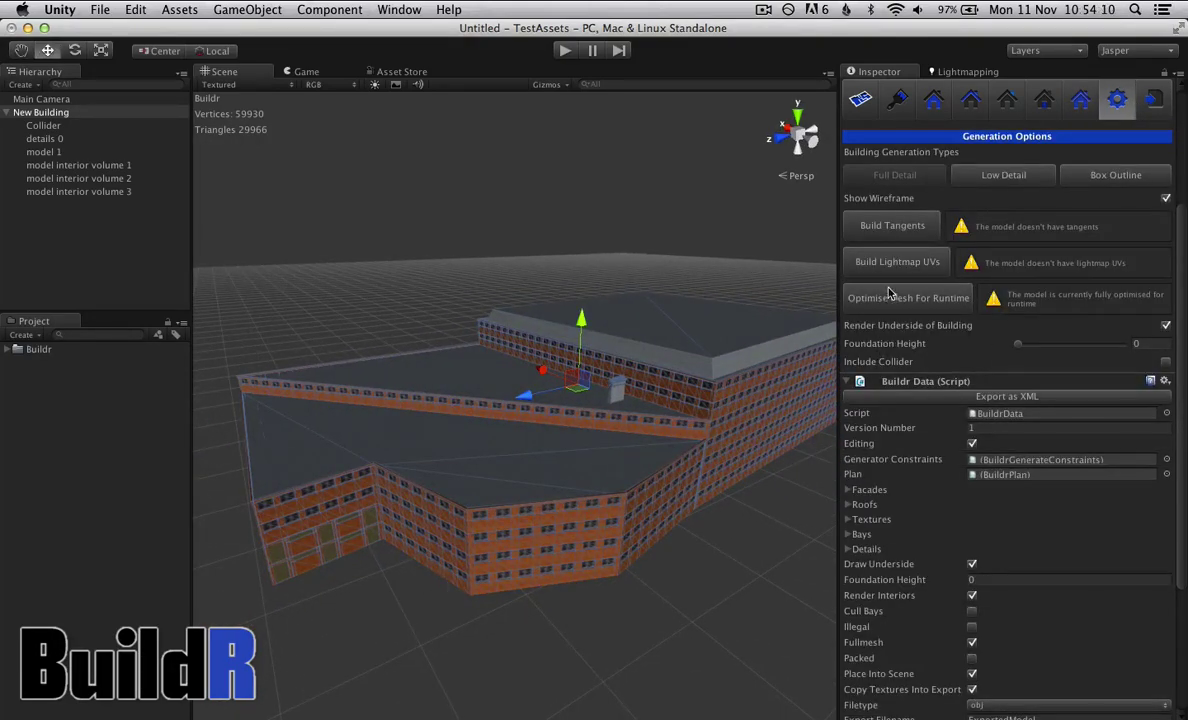
click(901, 265)
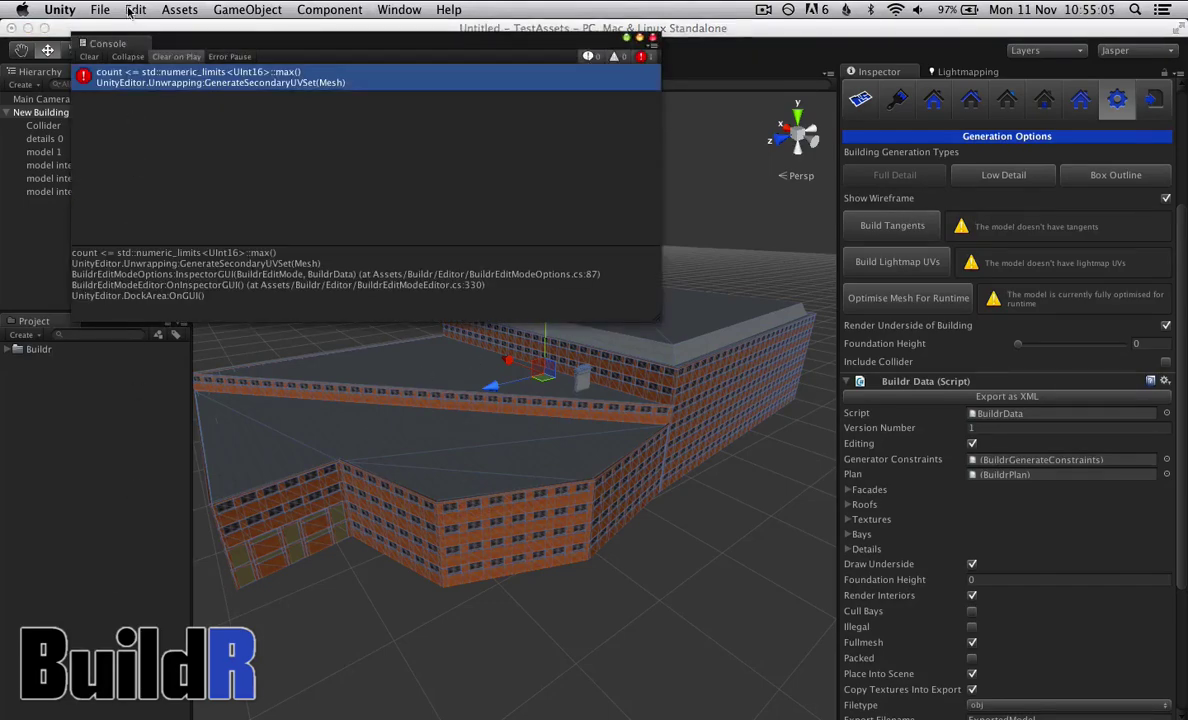
click(80, 57)
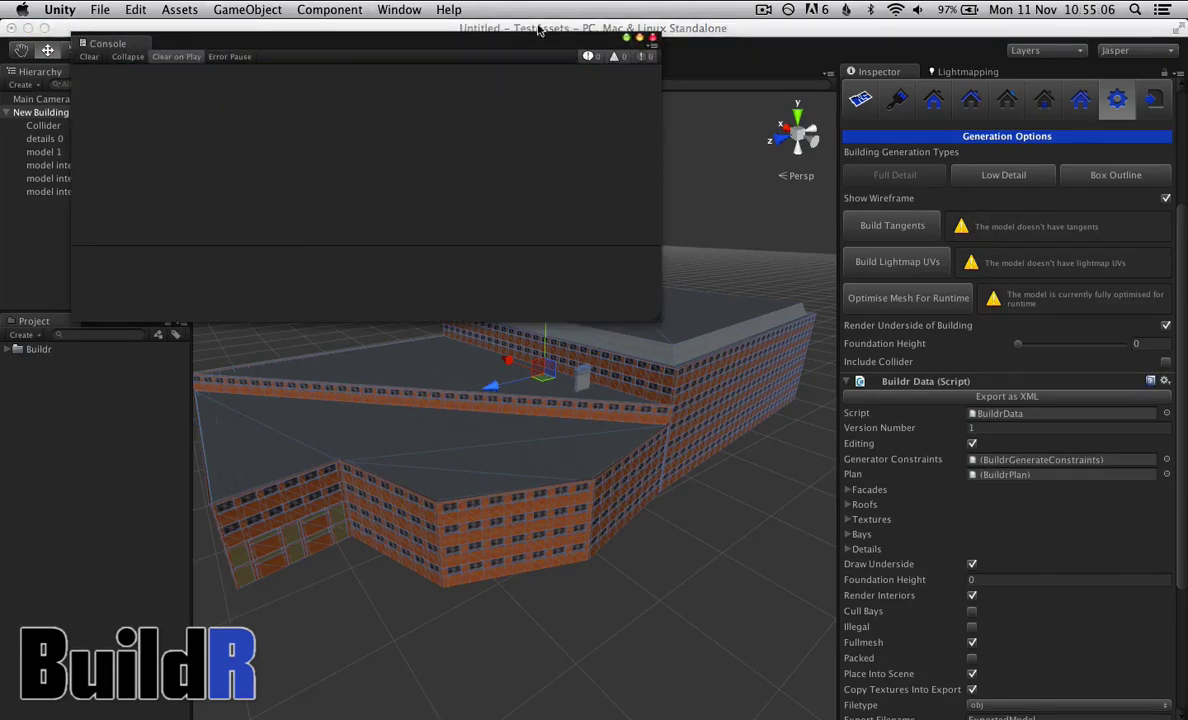
click(653, 38)
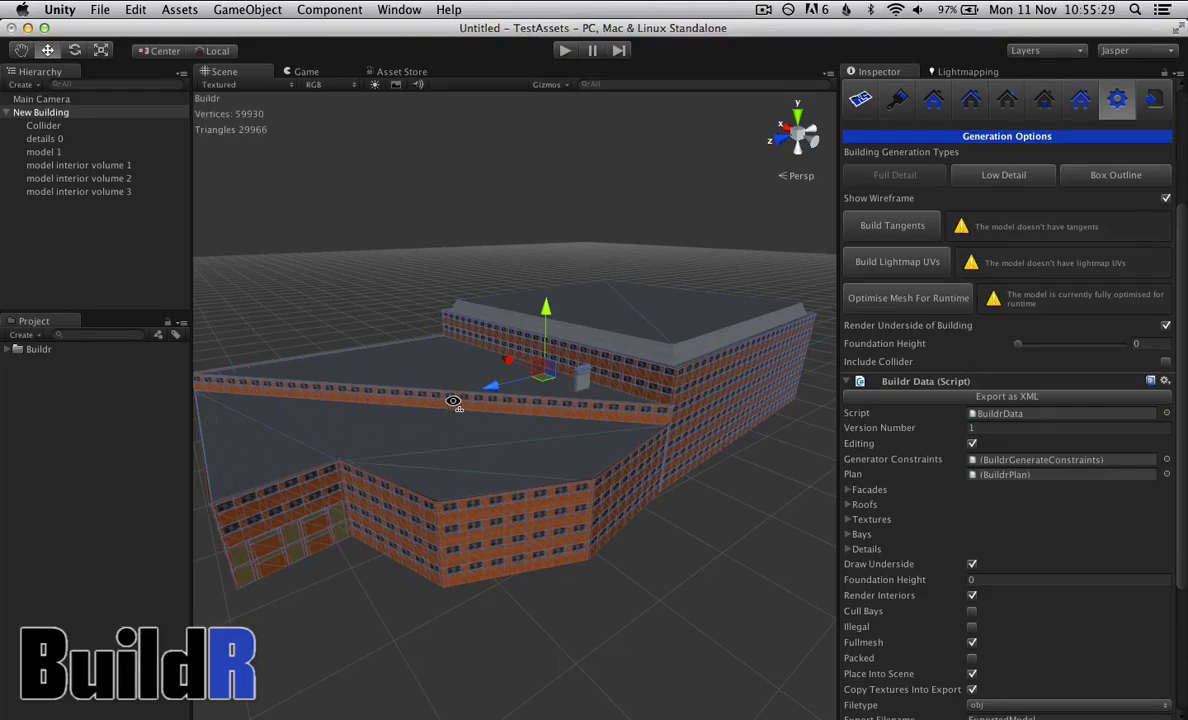
Step: Orbit under the building, toggling underside rendering off and back on, then frame it
key(q)
alt+drag(448, 279, 446, 165)
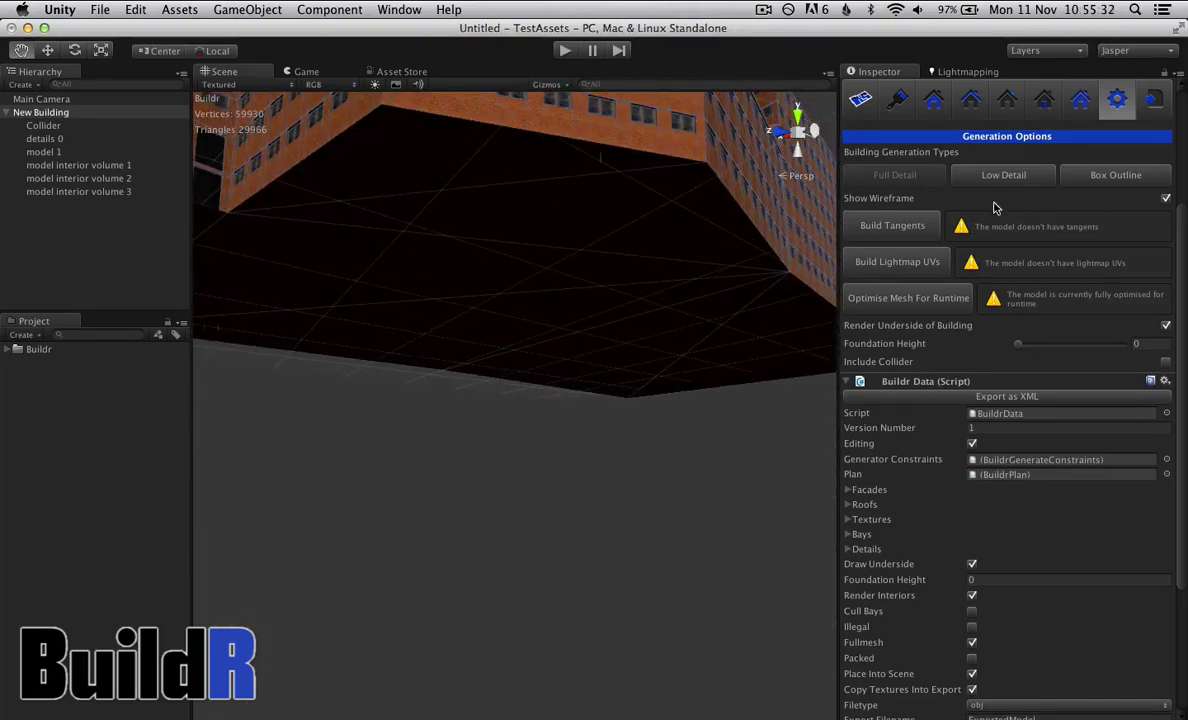
click(1165, 326)
click(1165, 326)
alt+drag(628, 398, 1183, 438)
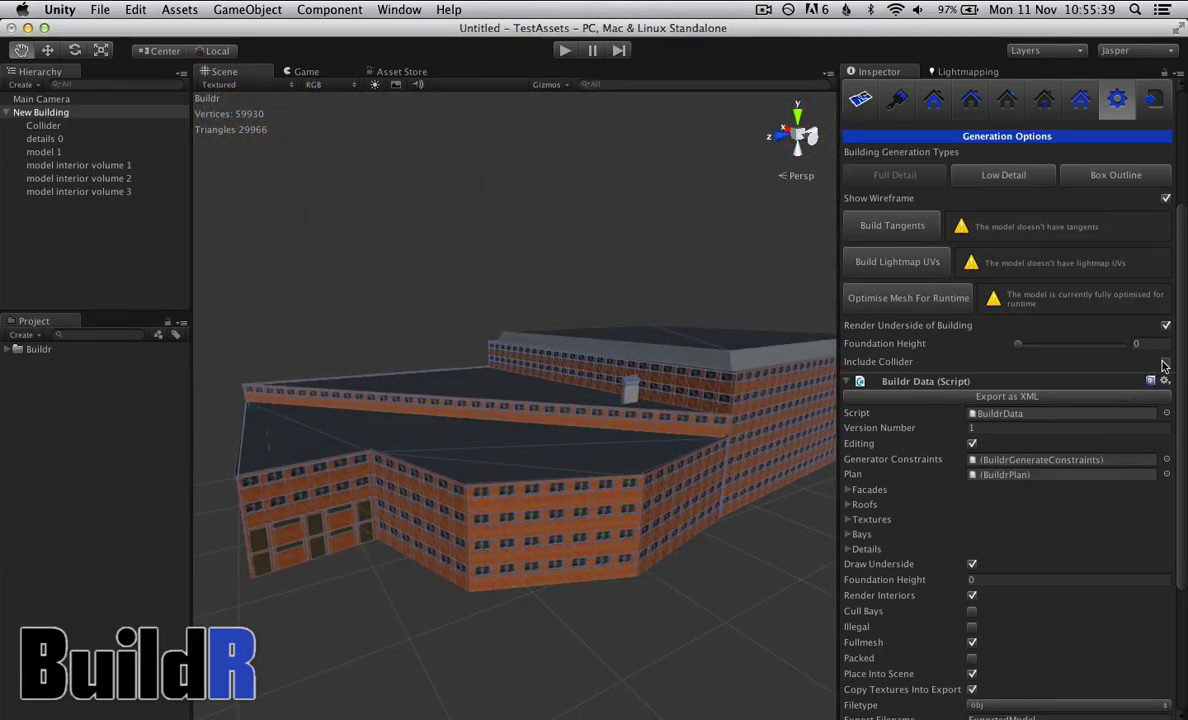
key(f)
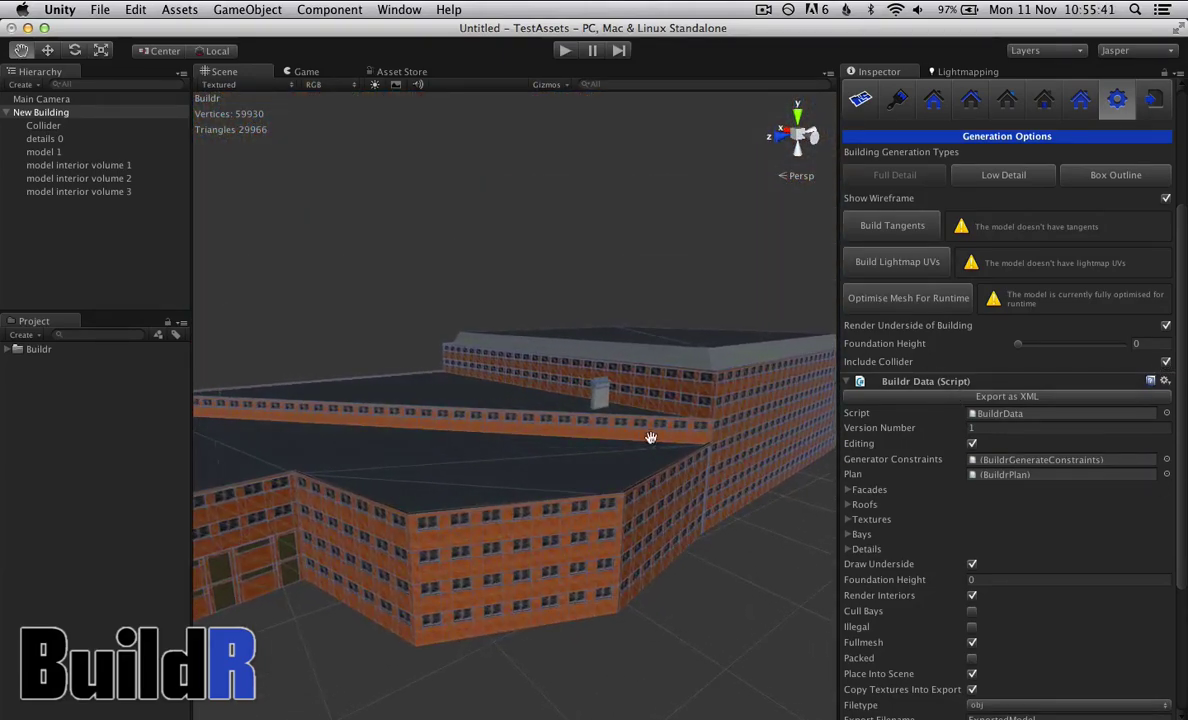
Step: Check the Collider object's Mesh Collider, then set New Building's foundation height to 6.1
click(44, 125)
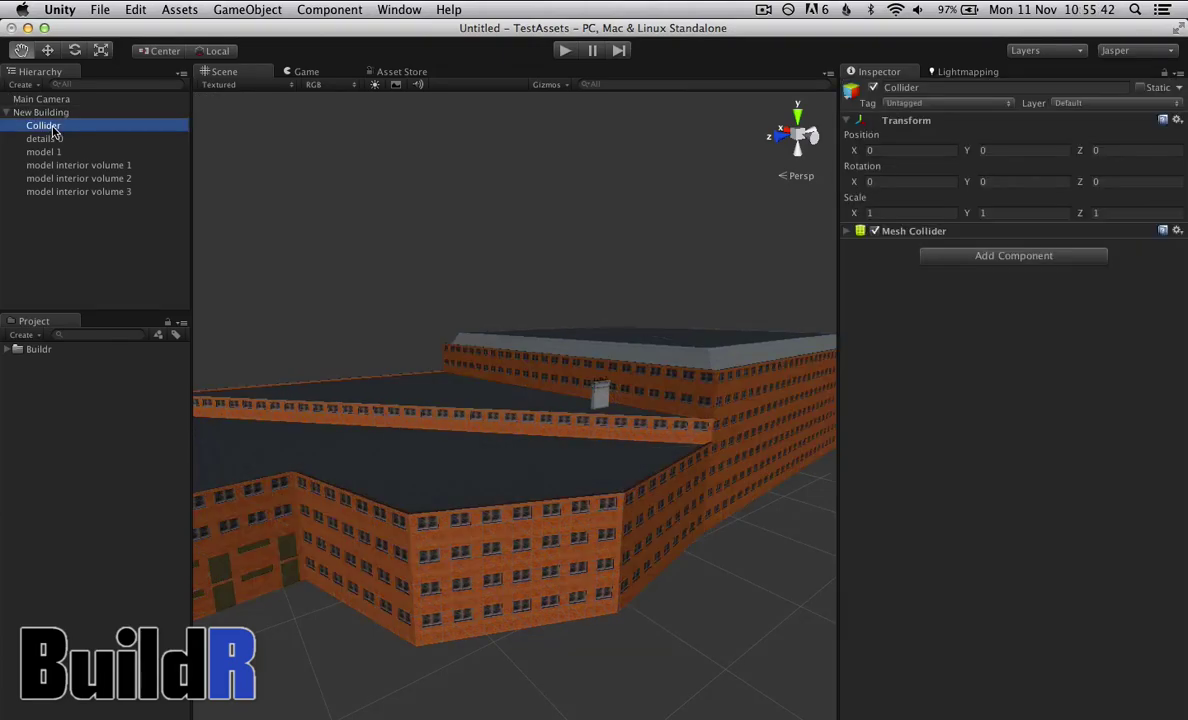
click(848, 231)
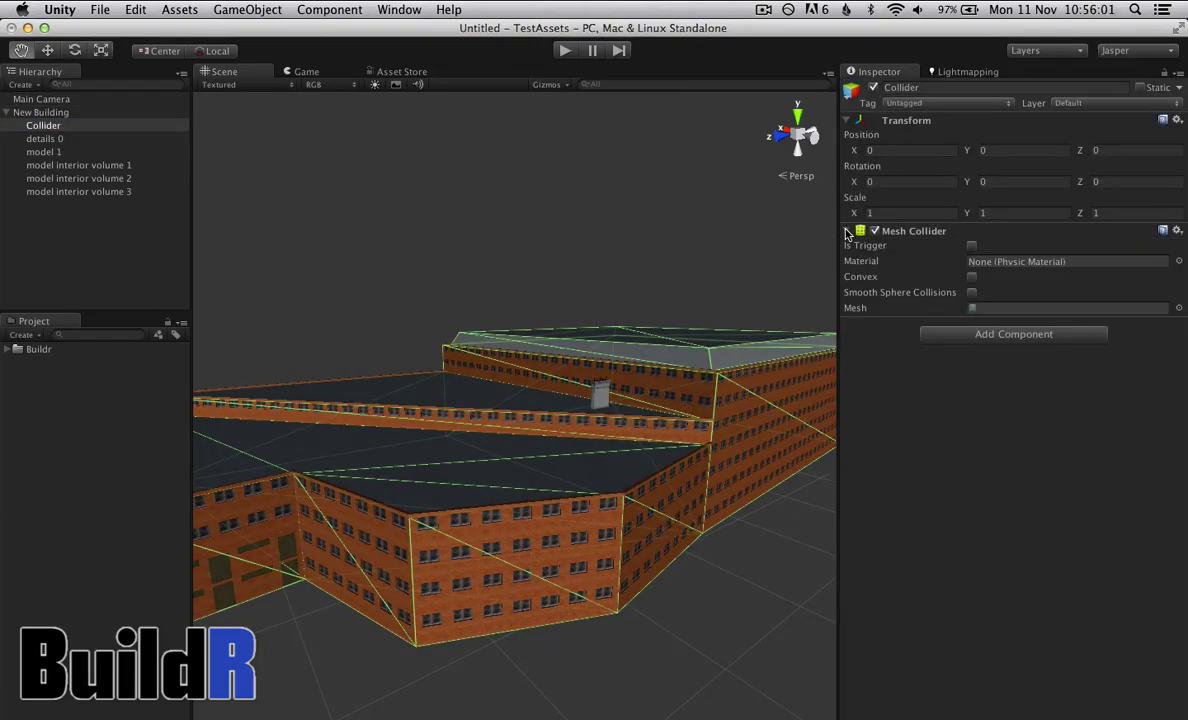
click(41, 112)
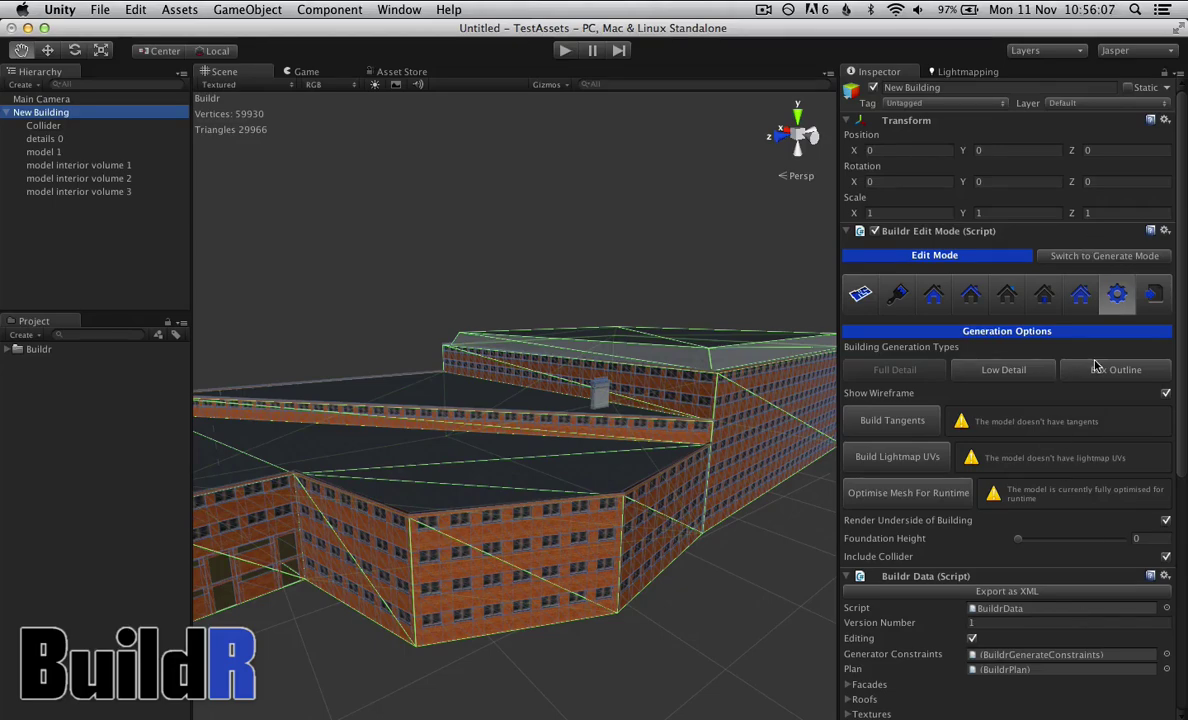
drag(1018, 543, 1043, 541)
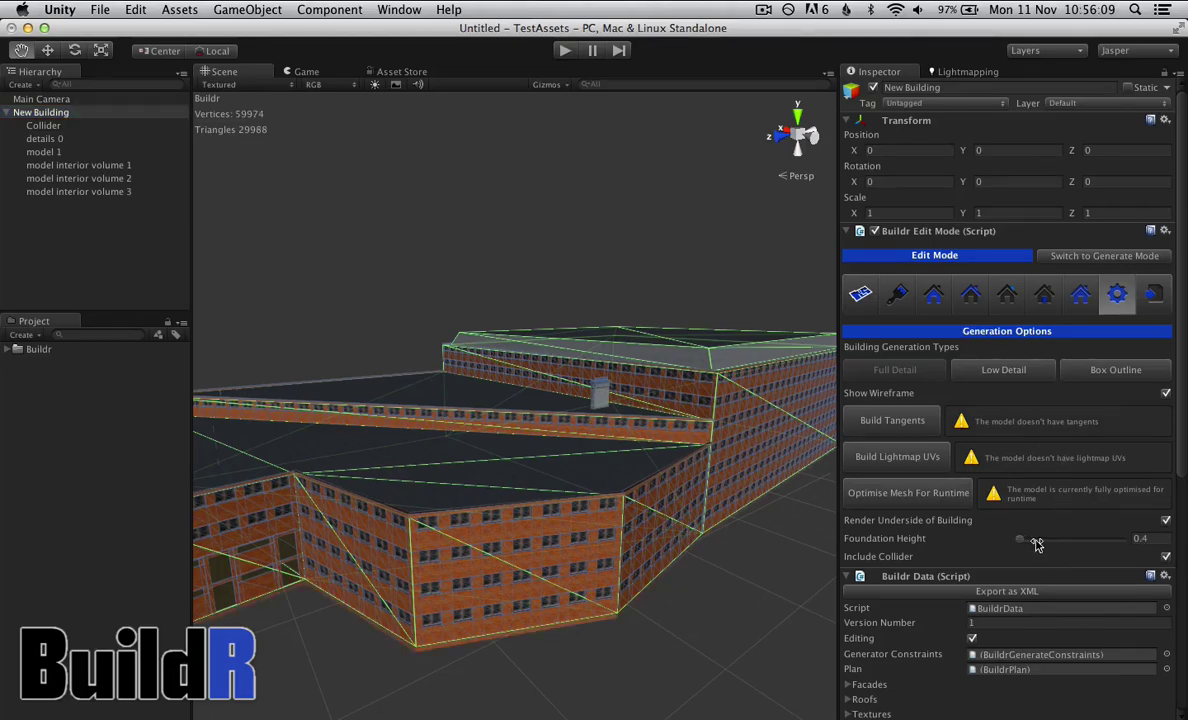
mouse_move(628, 631)
alt+mouse_down()
mouse_move(645, 615)
mouse_move(602, 562)
mouse_move(799, 604)
mouse_move(756, 562)
mouse_move(676, 560)
mouse_move(704, 621)
mouse_move(687, 528)
mouse_move(660, 630)
mouse_move(589, 572)
mouse_move(631, 657)
mouse_move(640, 640)
alt+mouse_up()
scroll(602, 562, up, 6)
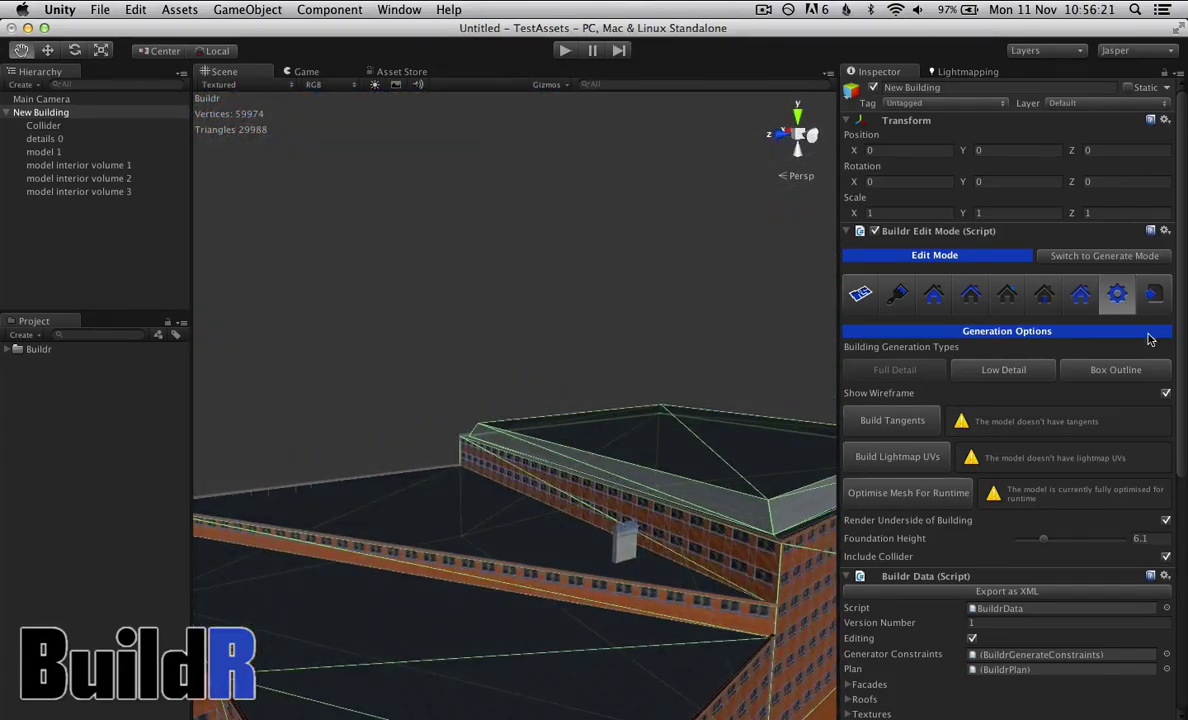
Step: Show the BuildR Export Options for ExportedModel with Filetype kept at Obj
click(1153, 293)
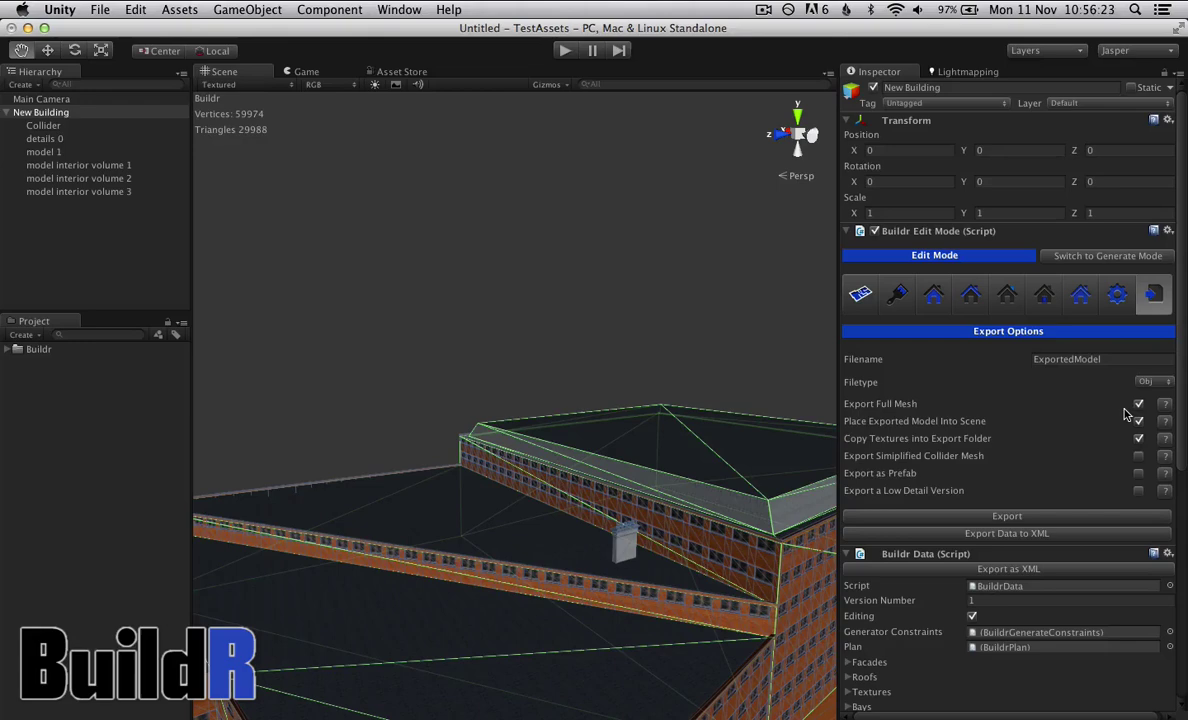
click(1155, 381)
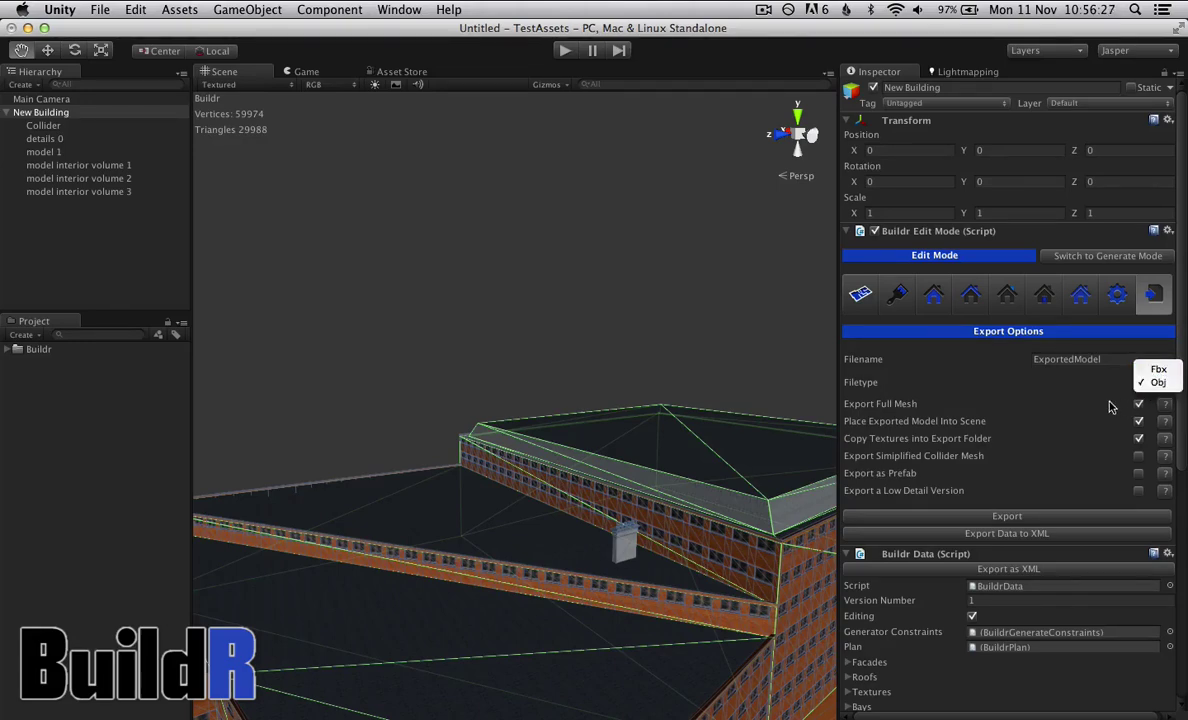
click(1111, 405)
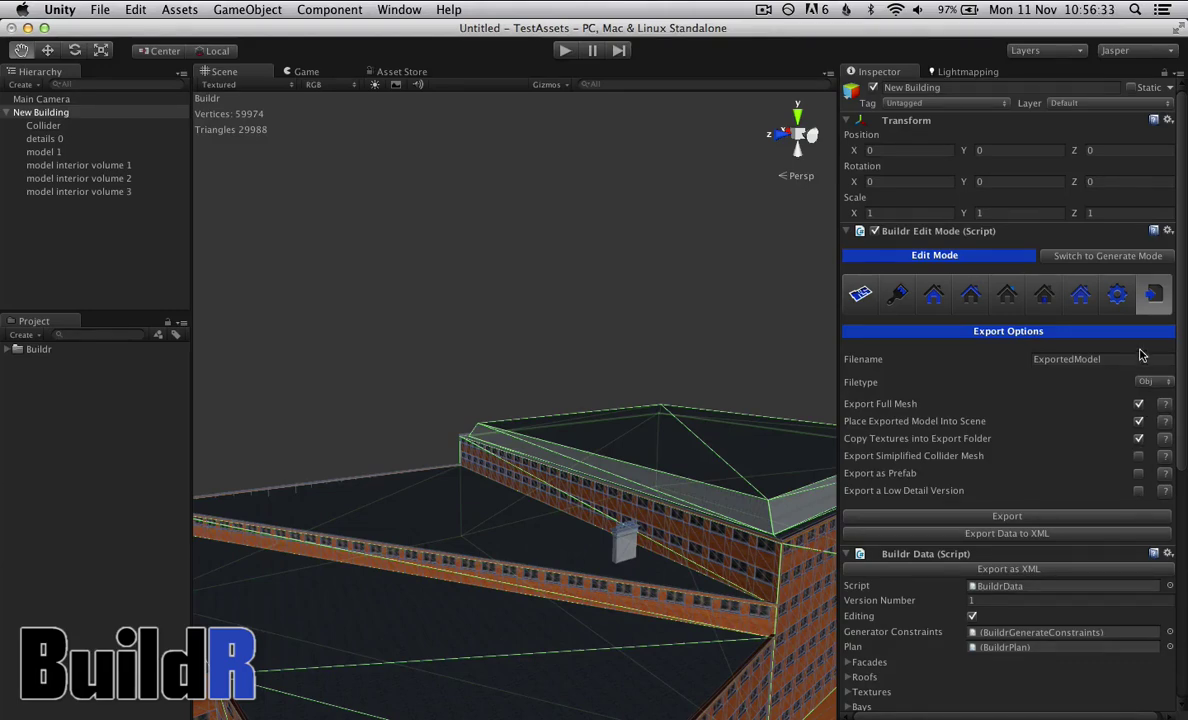
Step: Regenerate the building as a Low Detail mesh and orbit to inspect it
click(1117, 293)
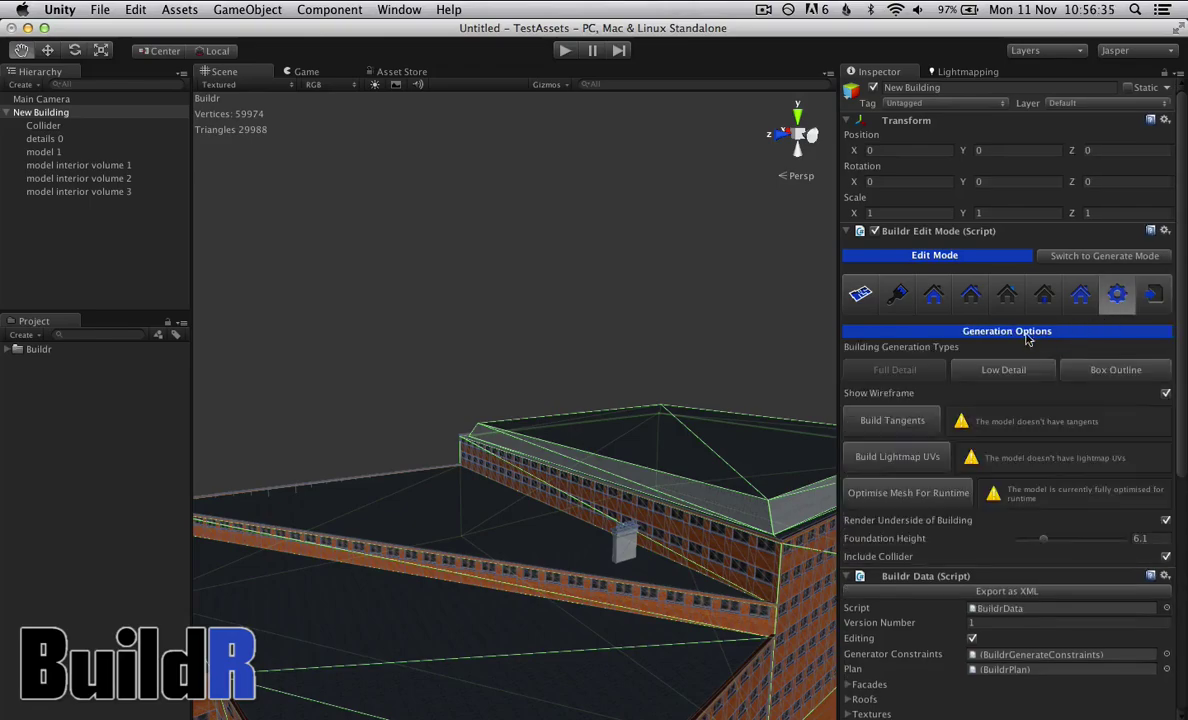
click(1003, 370)
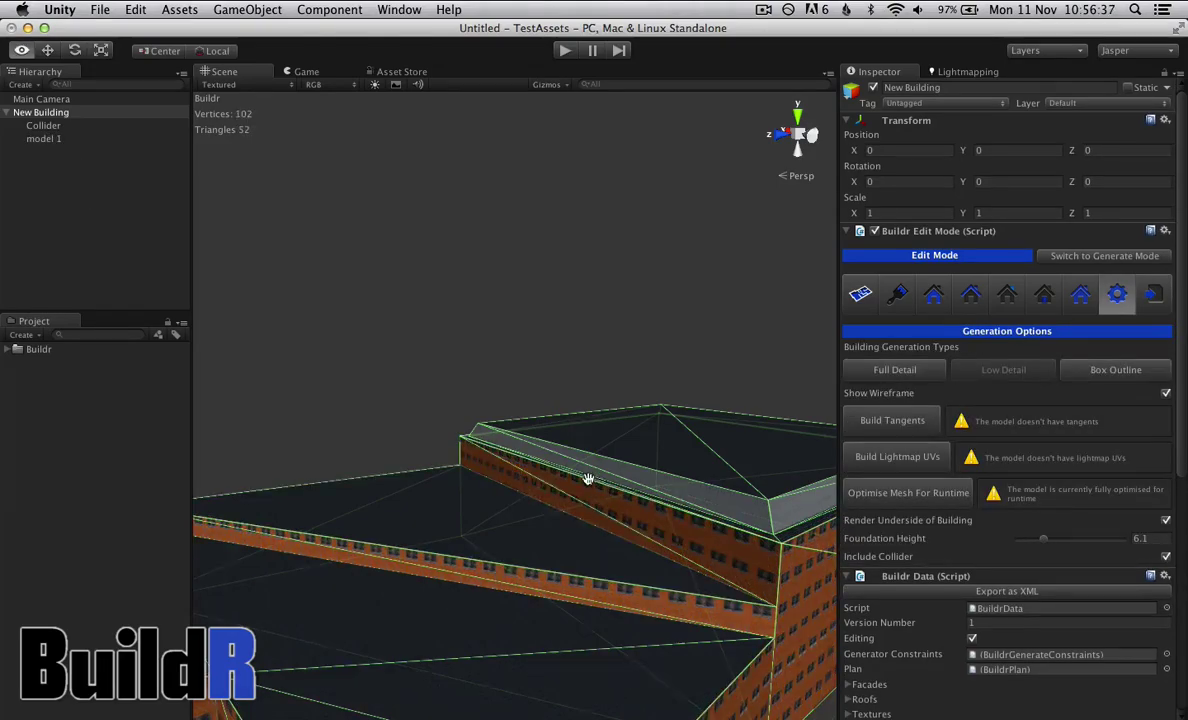
alt+drag(589, 480, 640, 478)
Step: Regenerate it as a Box Outline of 57 vertices and zoom in on the result
click(1101, 374)
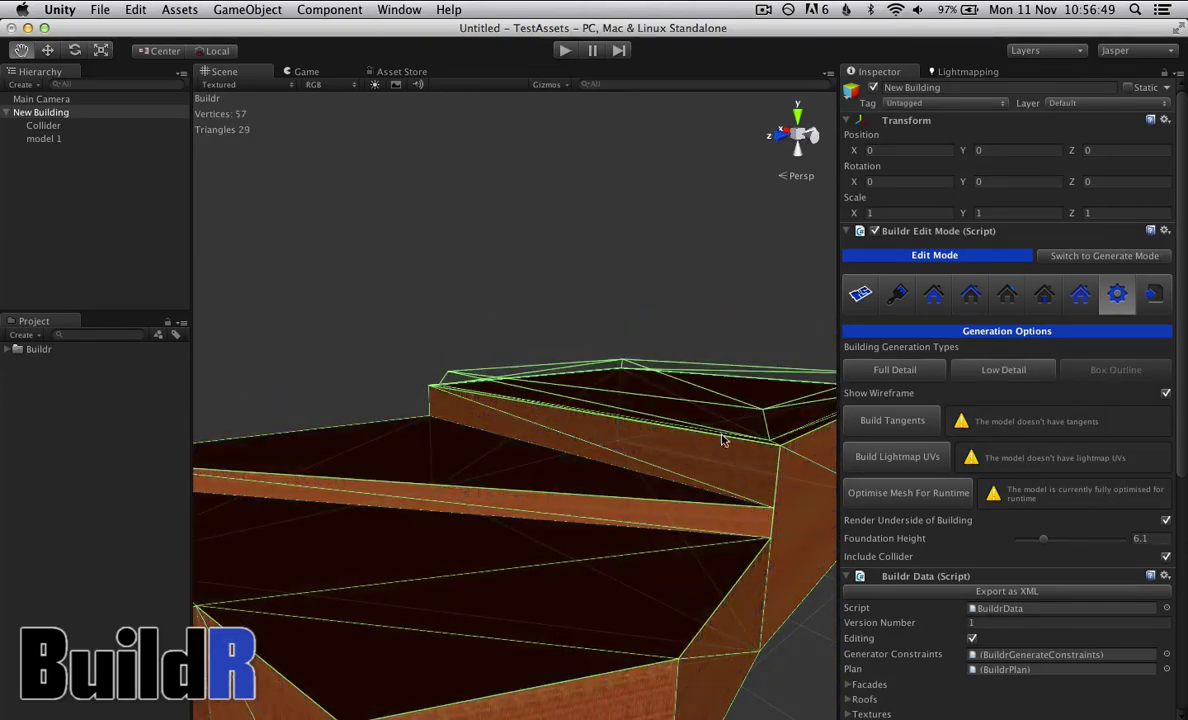
mouse_move(721, 437)
alt+mouse_down()
mouse_move(703, 450)
mouse_move(711, 437)
alt+mouse_up()
alt+scroll(711, 437, up, 5)
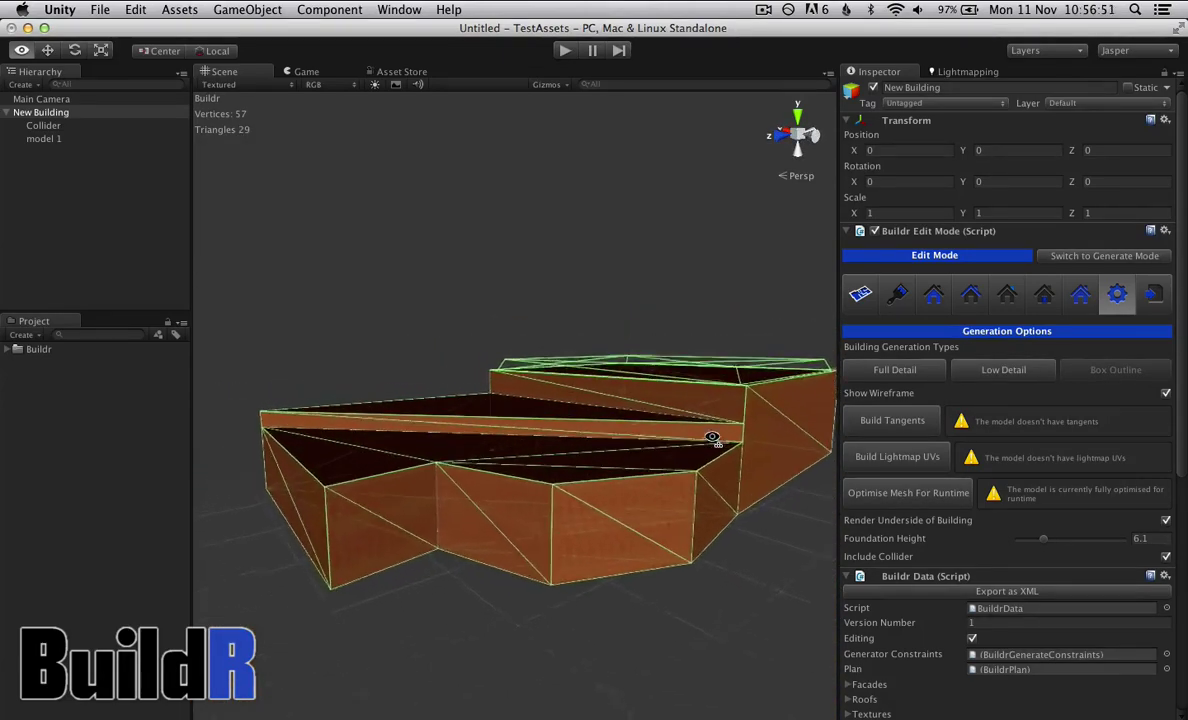
alt+scroll(711, 437, up, 3)
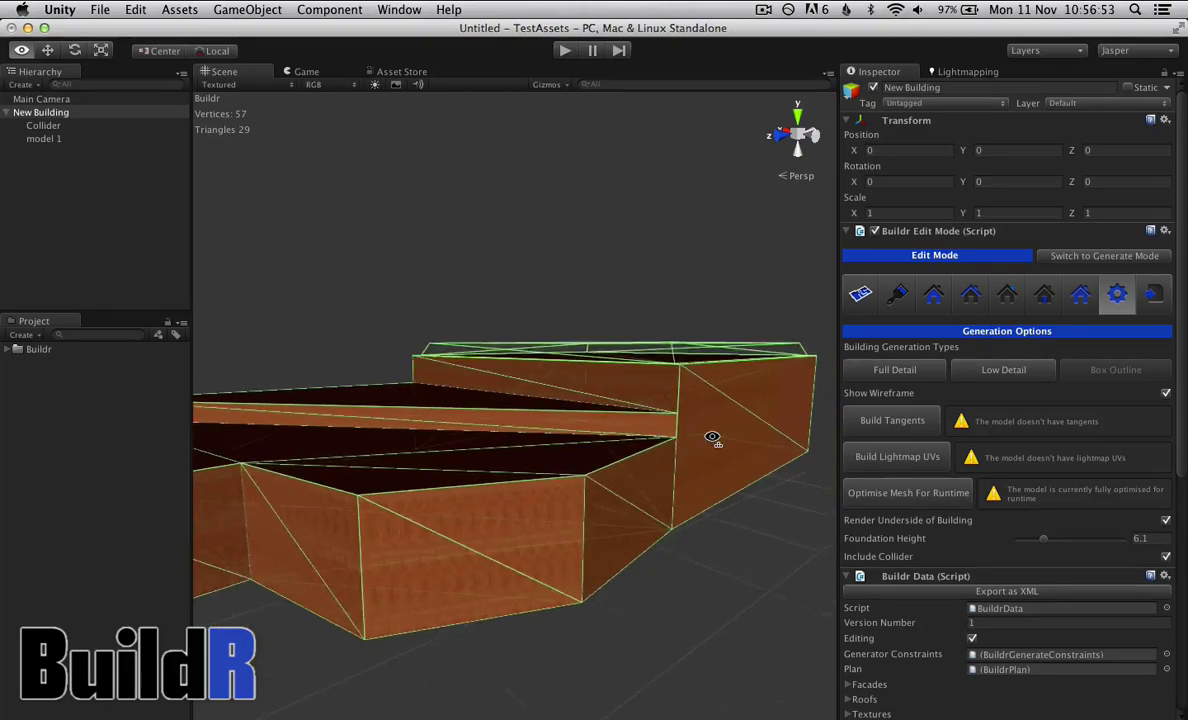
alt+drag(711, 437, 843, 432)
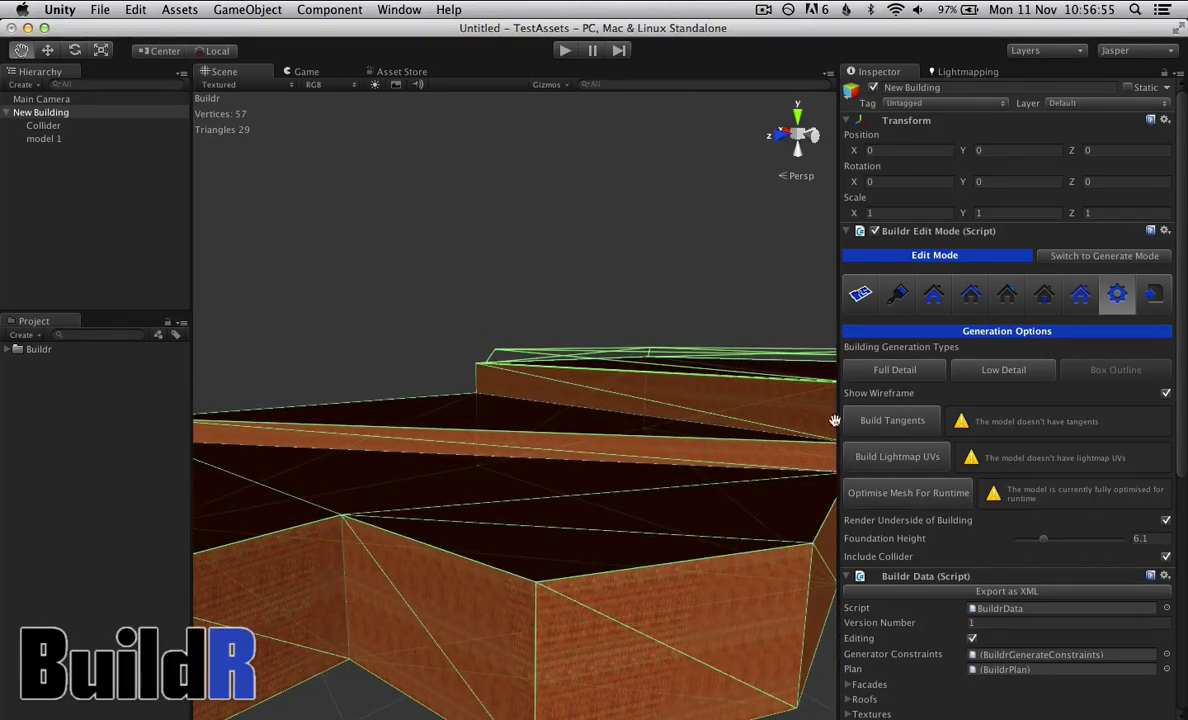
Step: Reopen Export Options for the box-outline building, leaving the Filetype dropdown on Obj
click(1154, 293)
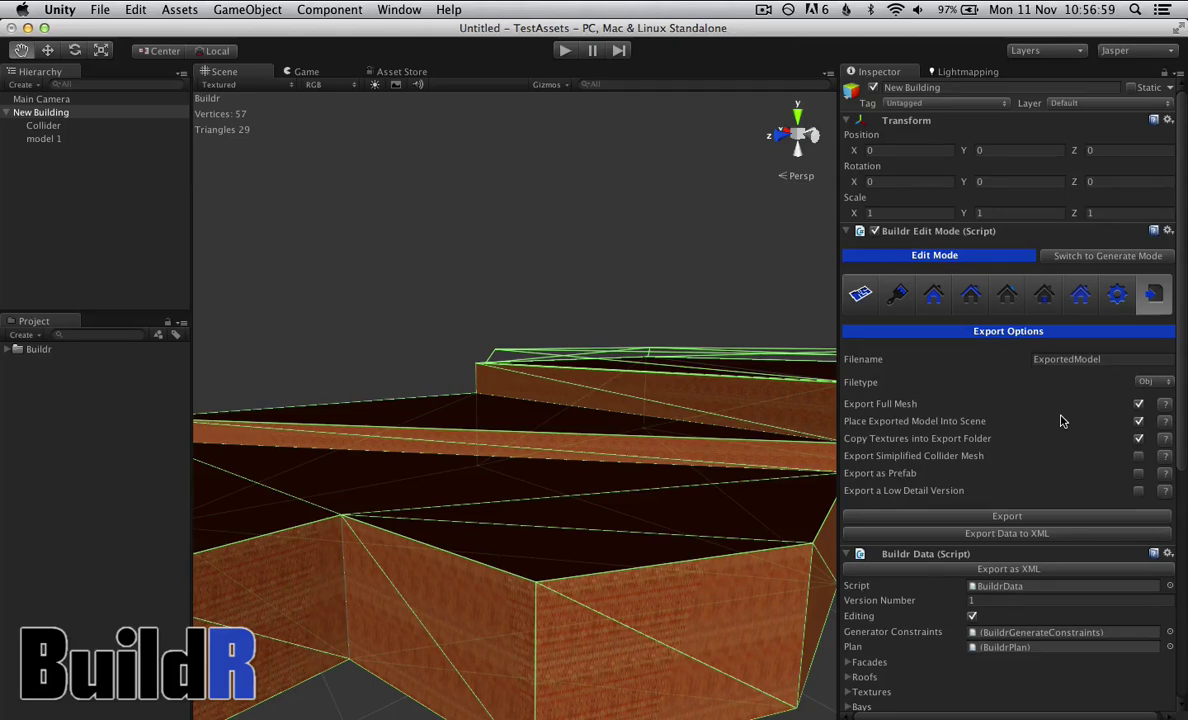
click(1153, 381)
click(1097, 376)
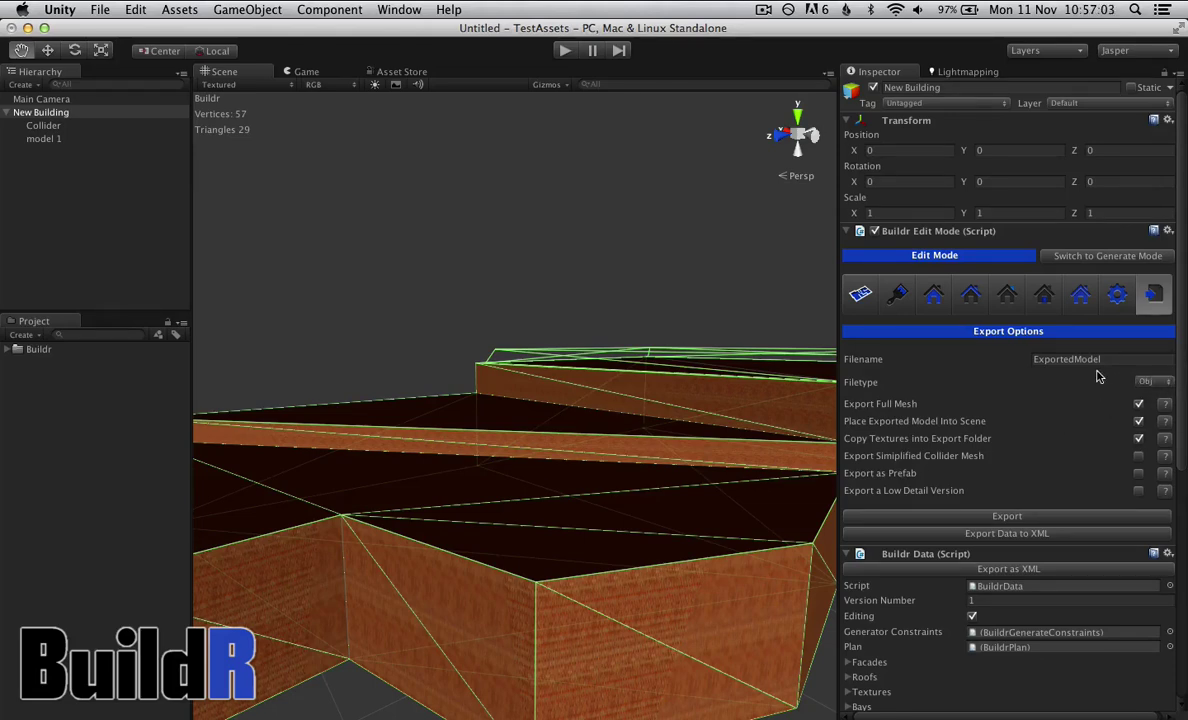